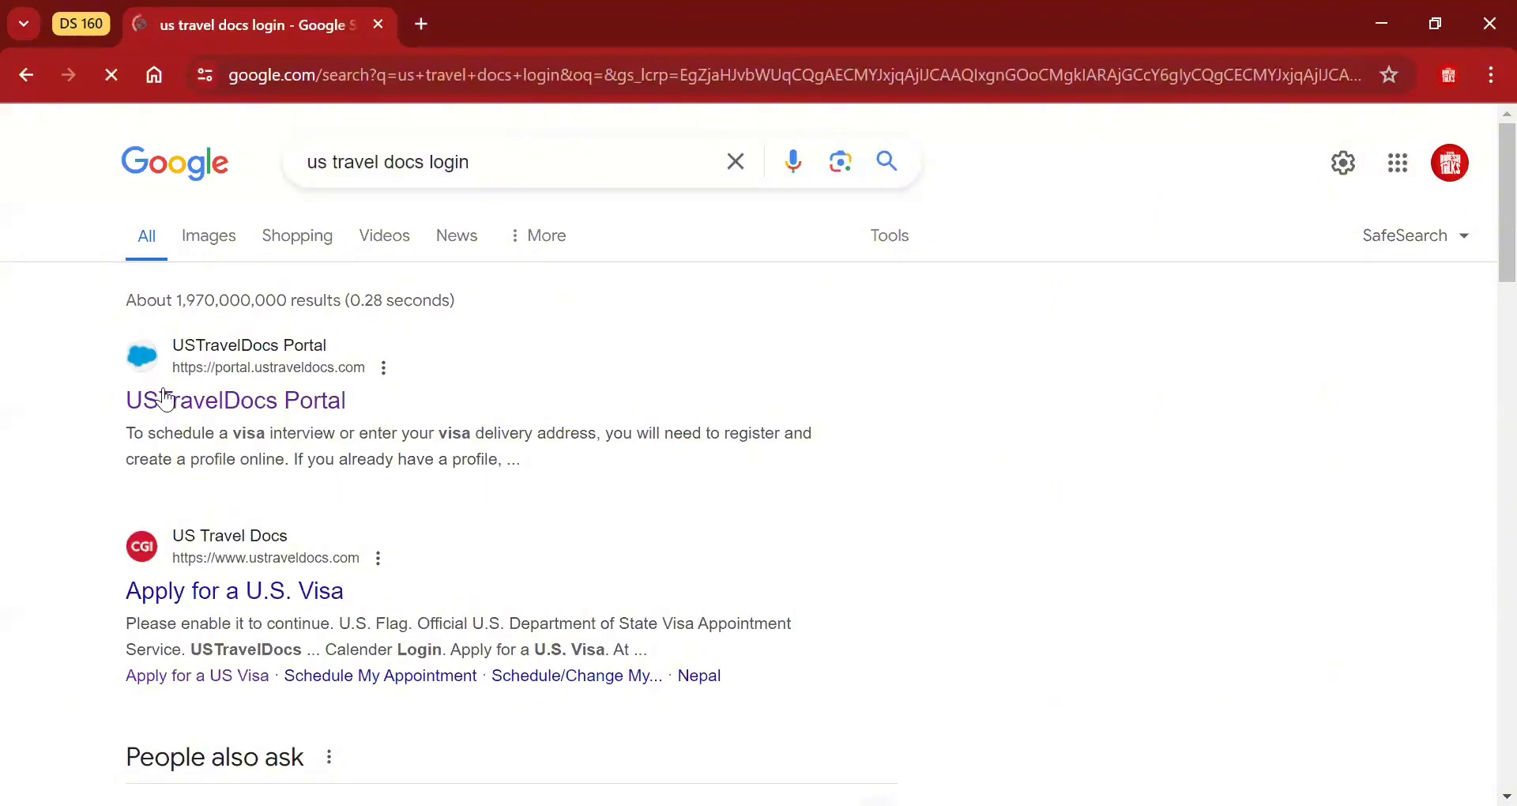
Open the USTravelDocs Portal result from the 'us travel docs login' Google search.
left_click(319, 401)
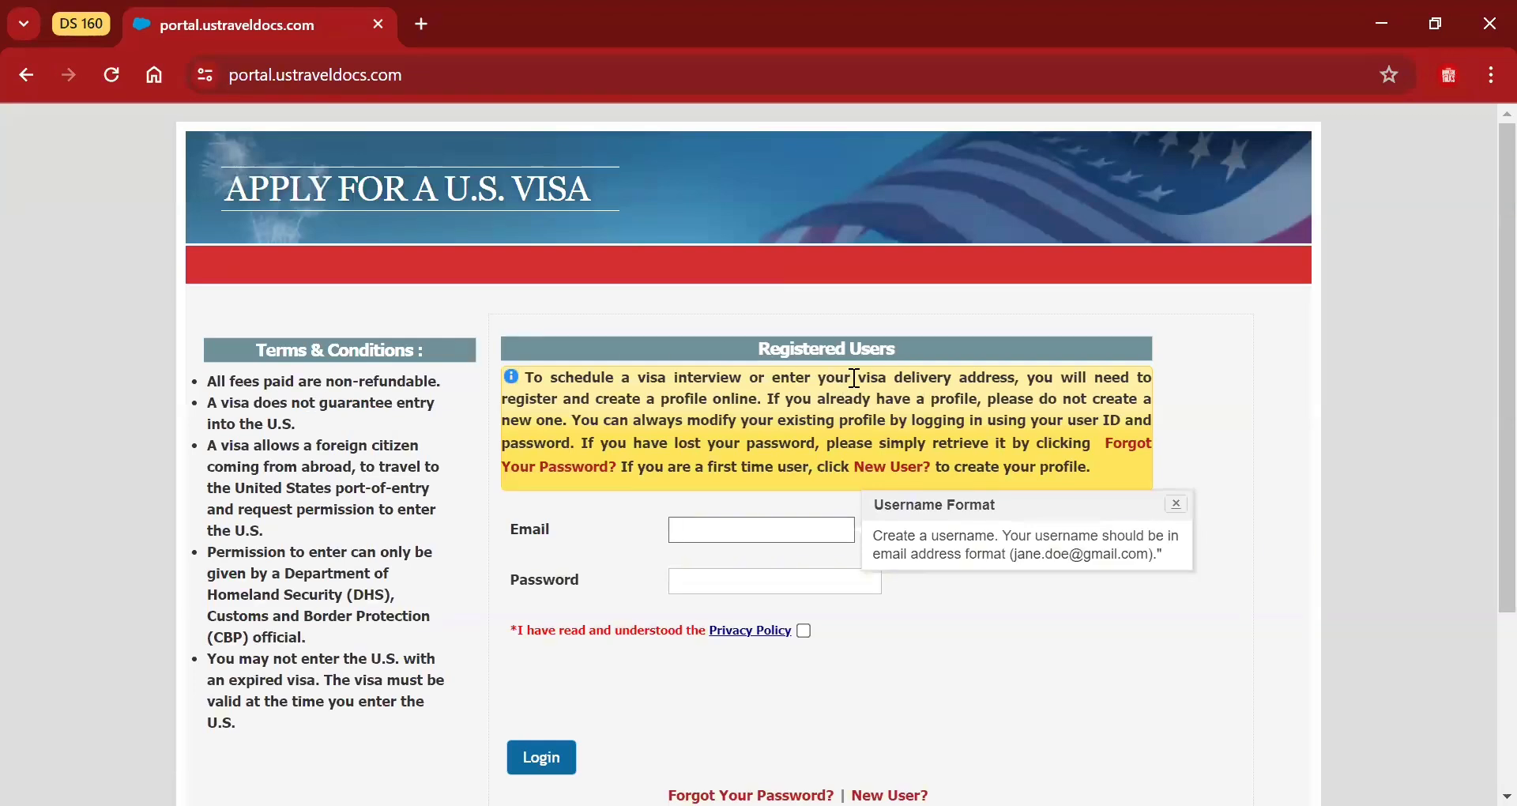
Start a new user registration with Bangladesh as the country and enter the account e-mail.
left_click(876, 471)
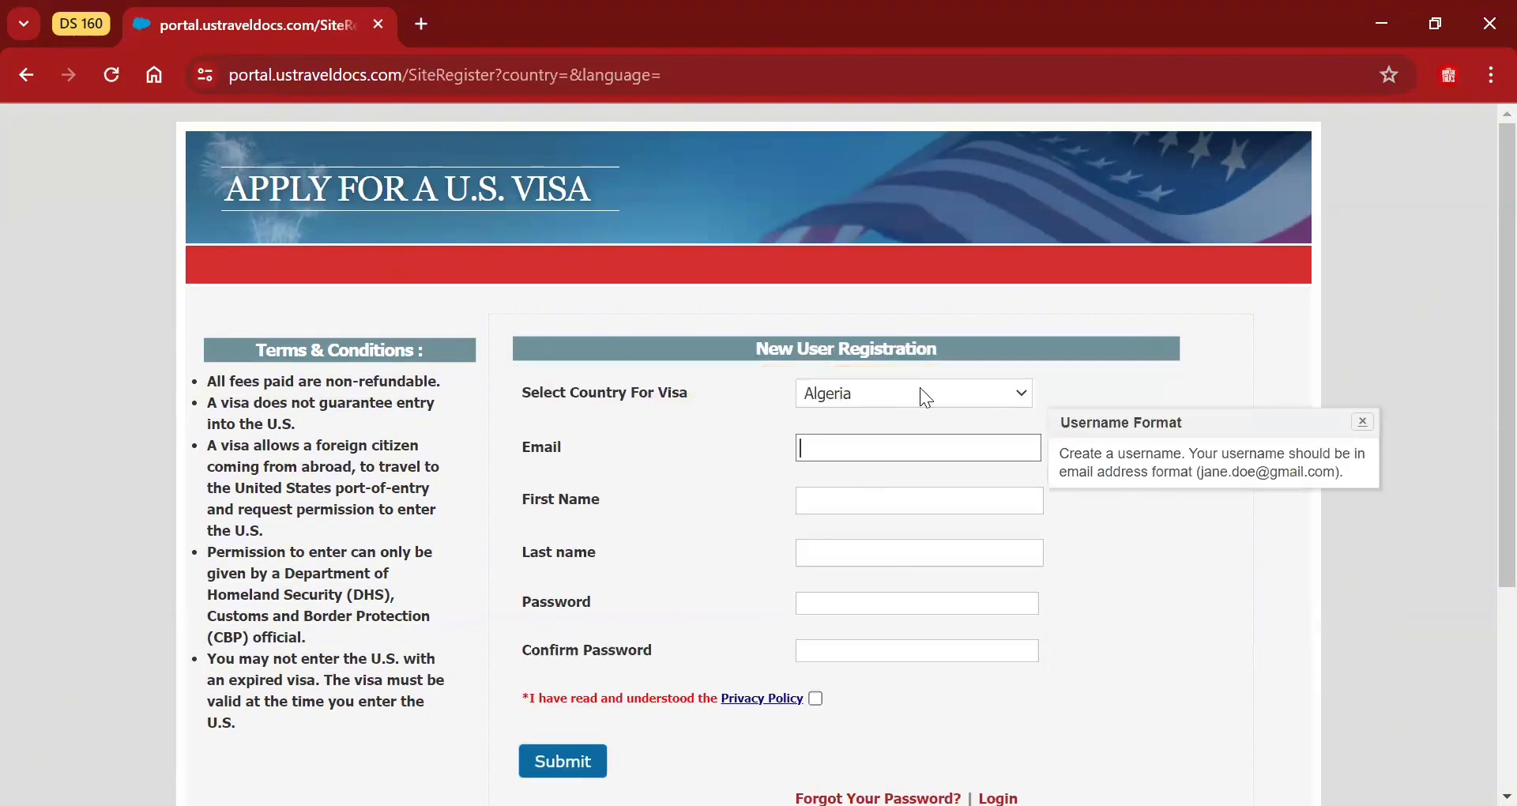
left_click(926, 398)
left_click(898, 479)
left_click(899, 449)
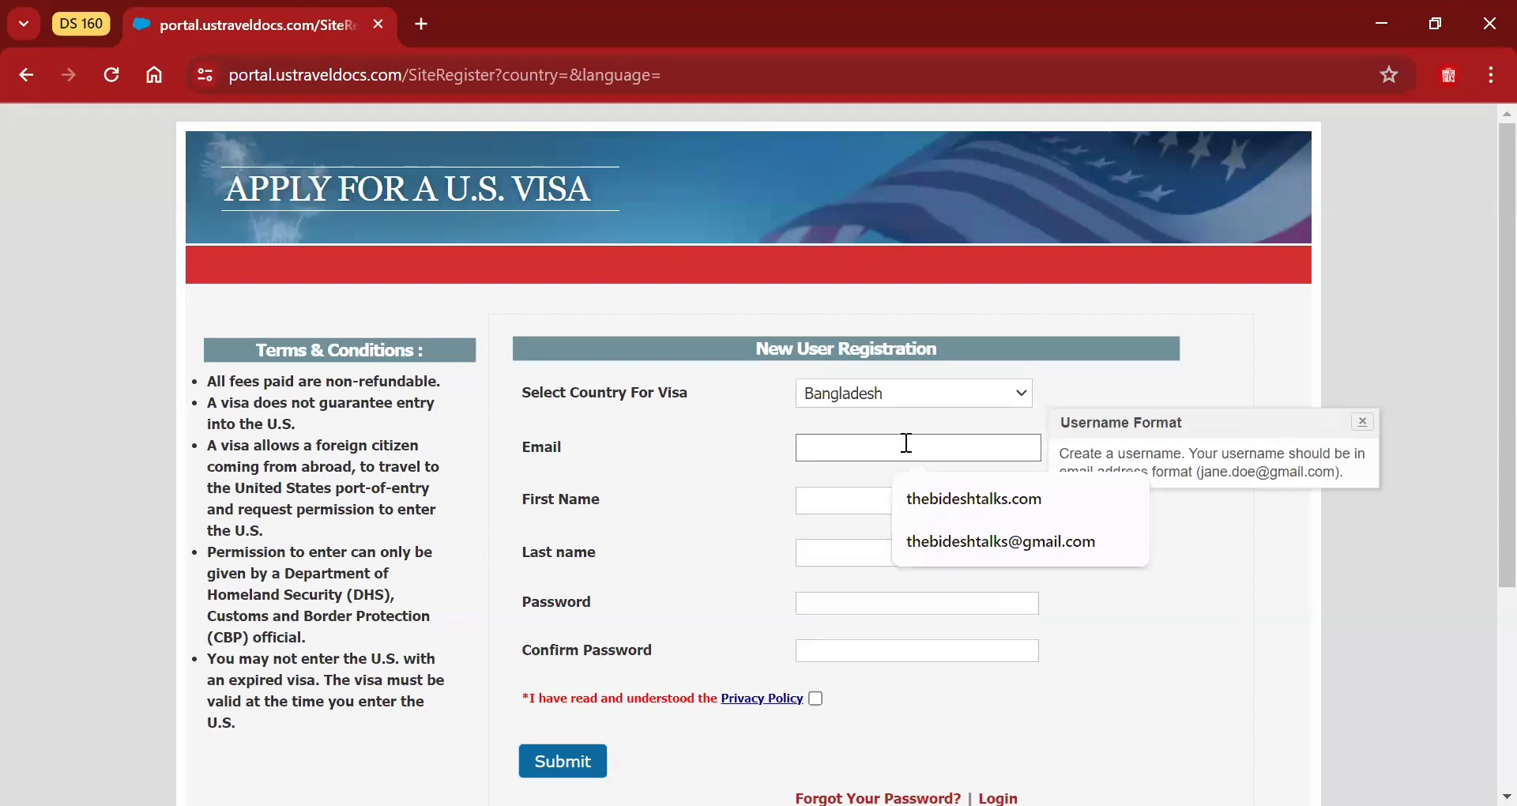
type("a")
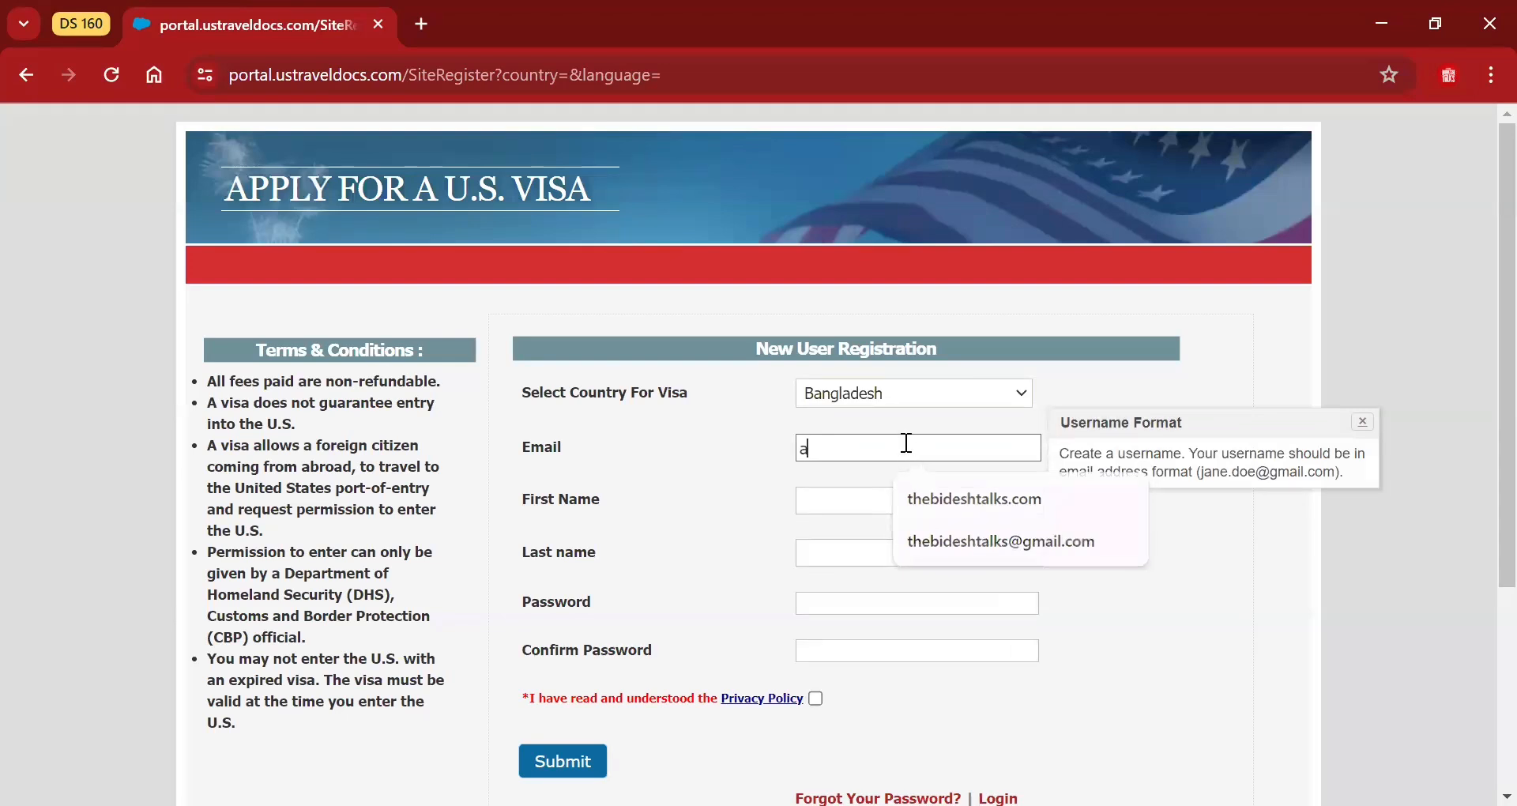
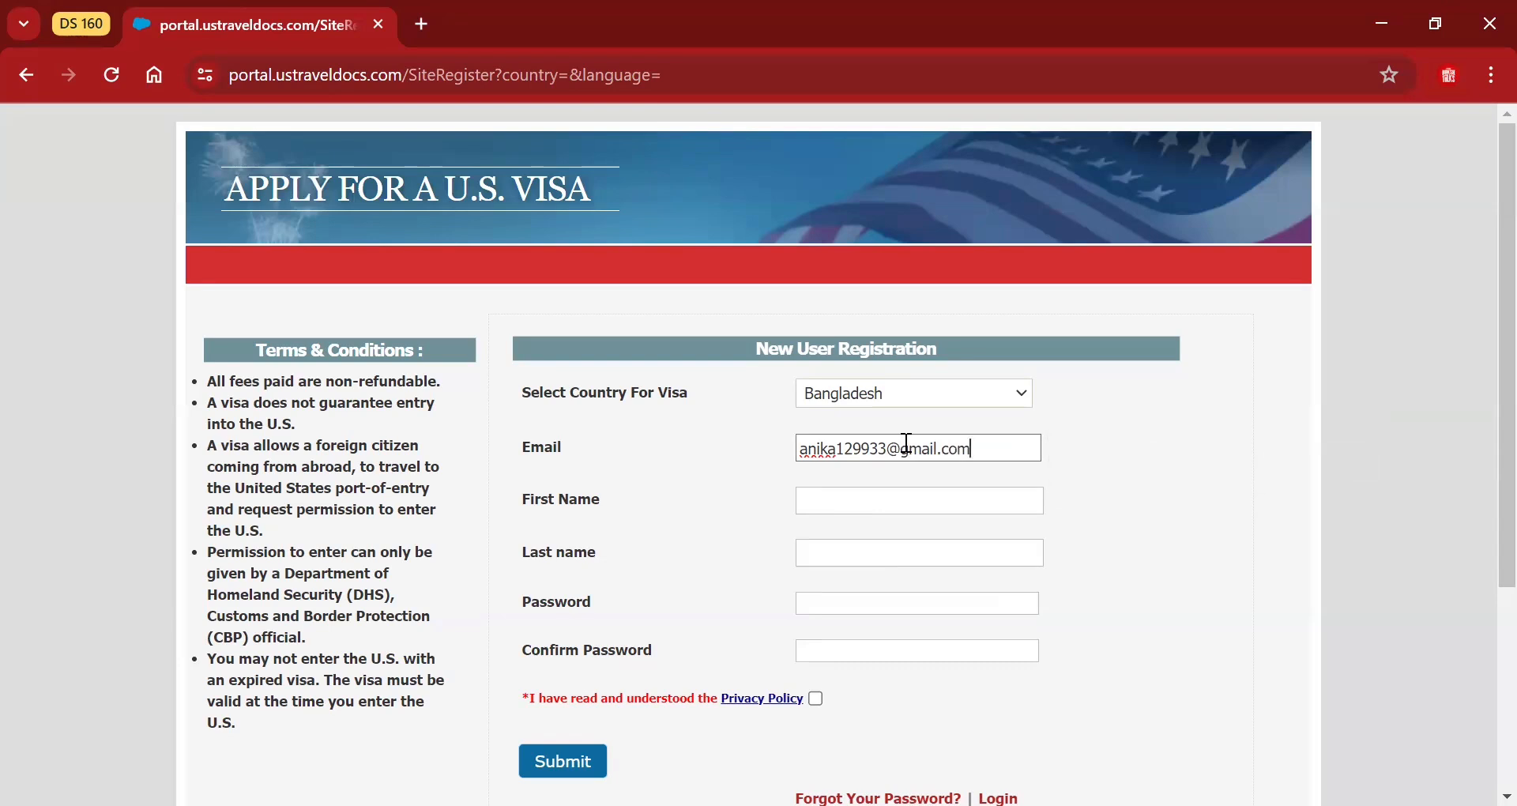
Fill in first and last name, a six-character password and its confirmation, and accept the privacy policy.
left_click(894, 514)
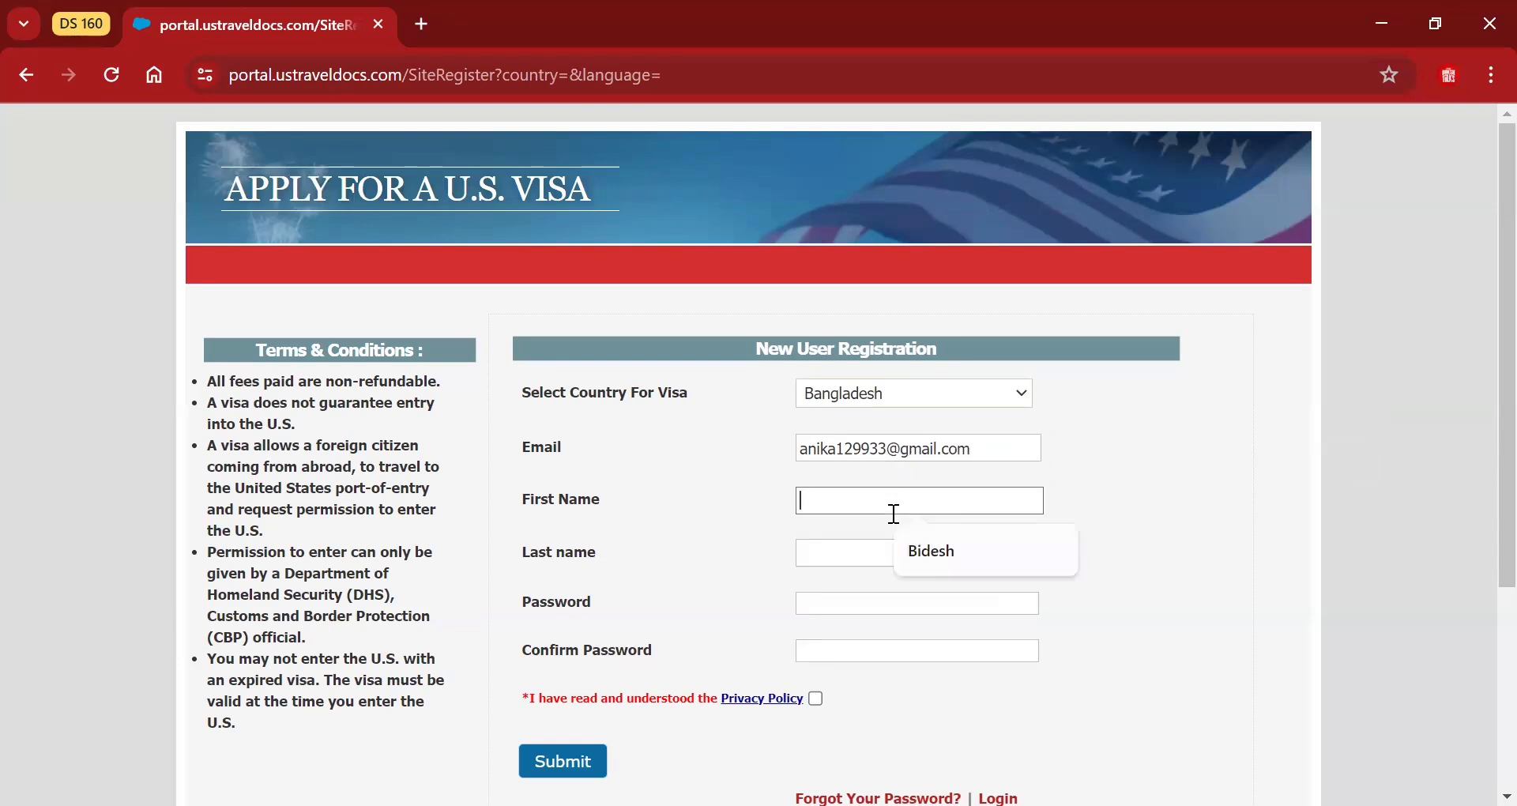
left_click(944, 552)
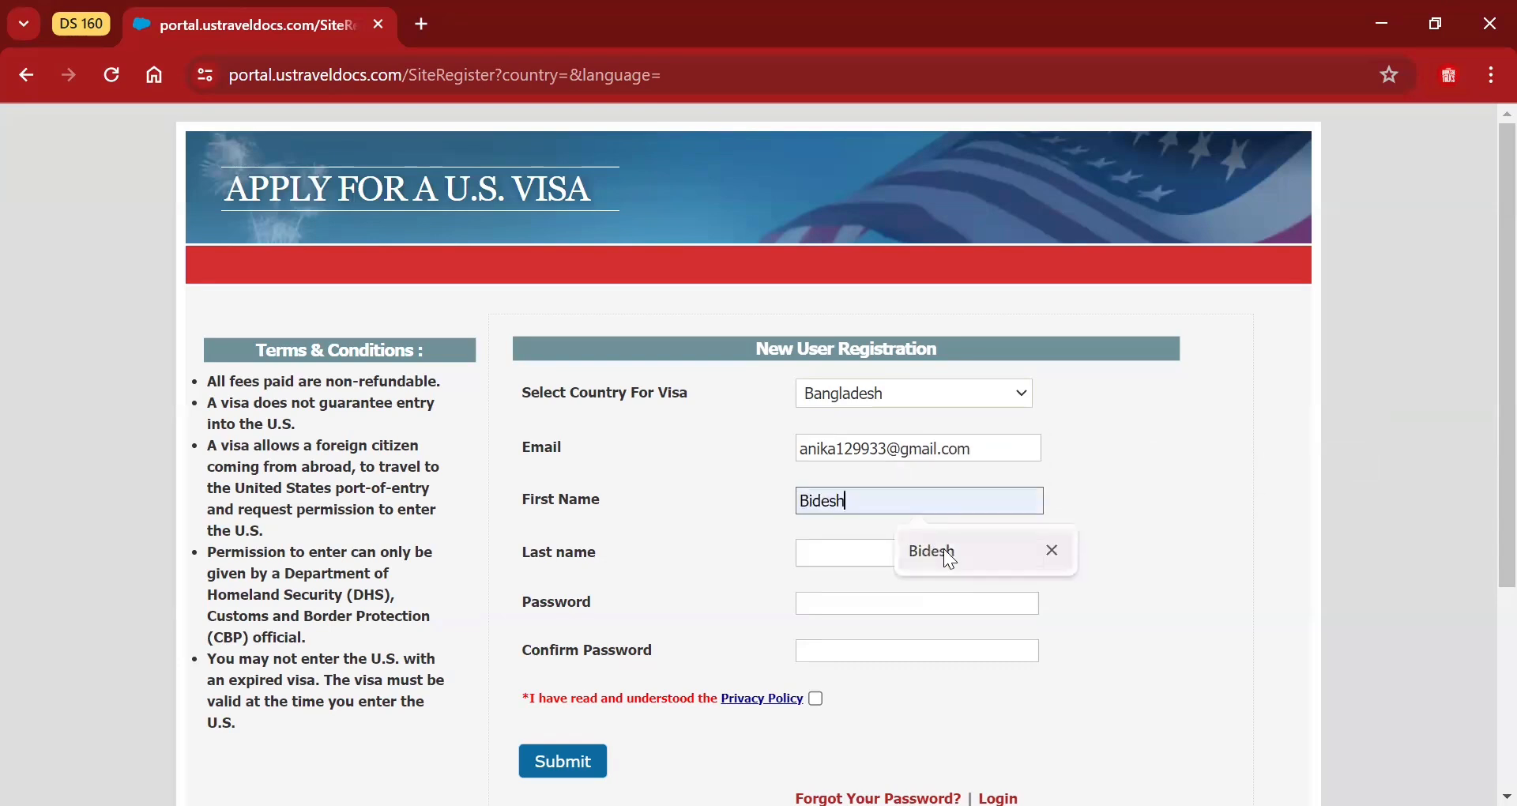
left_click(907, 565)
left_click(914, 604)
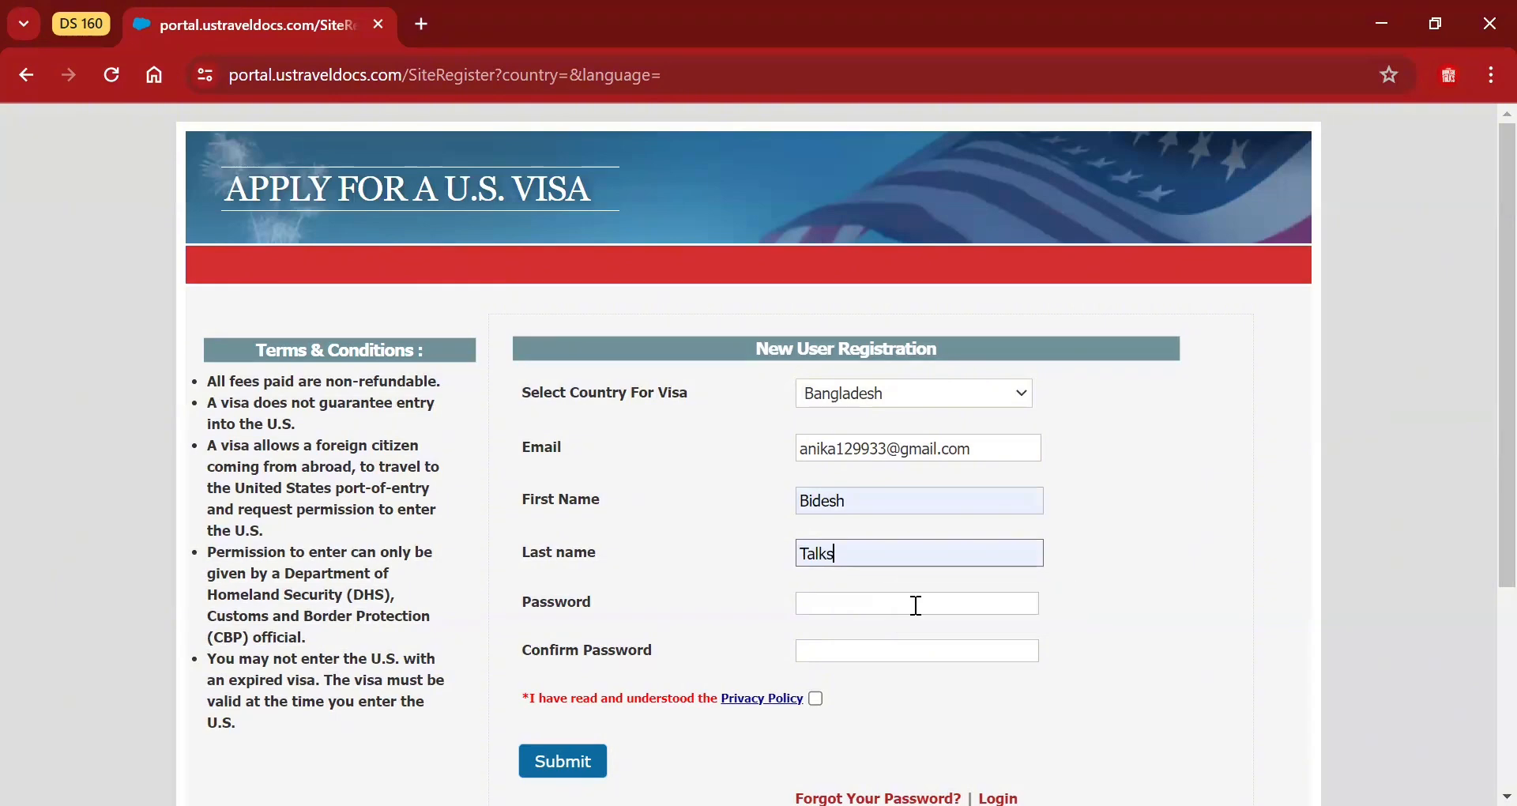
left_click(895, 605)
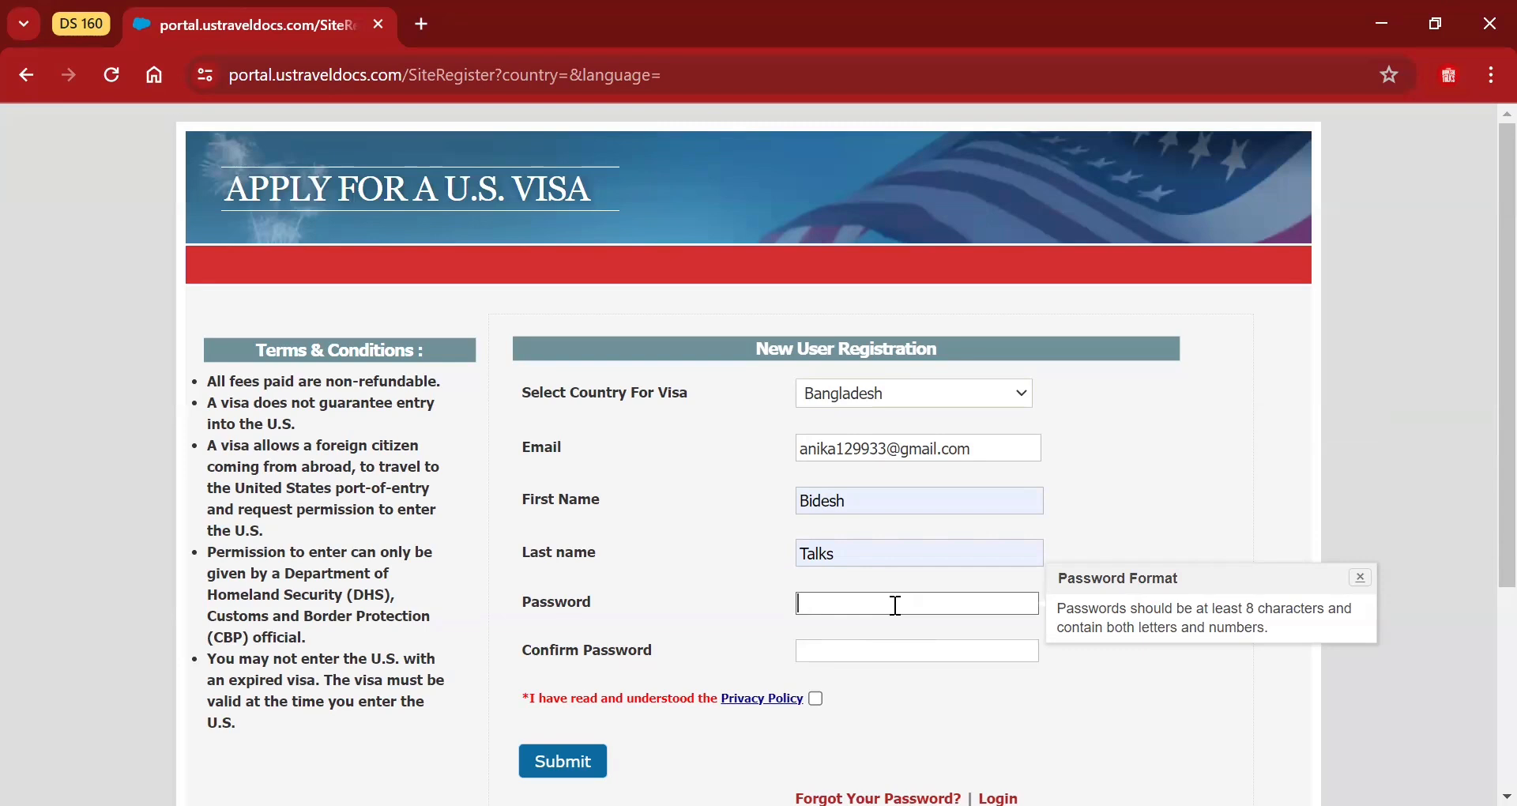
type("••••••")
left_click(850, 656)
type("••••")
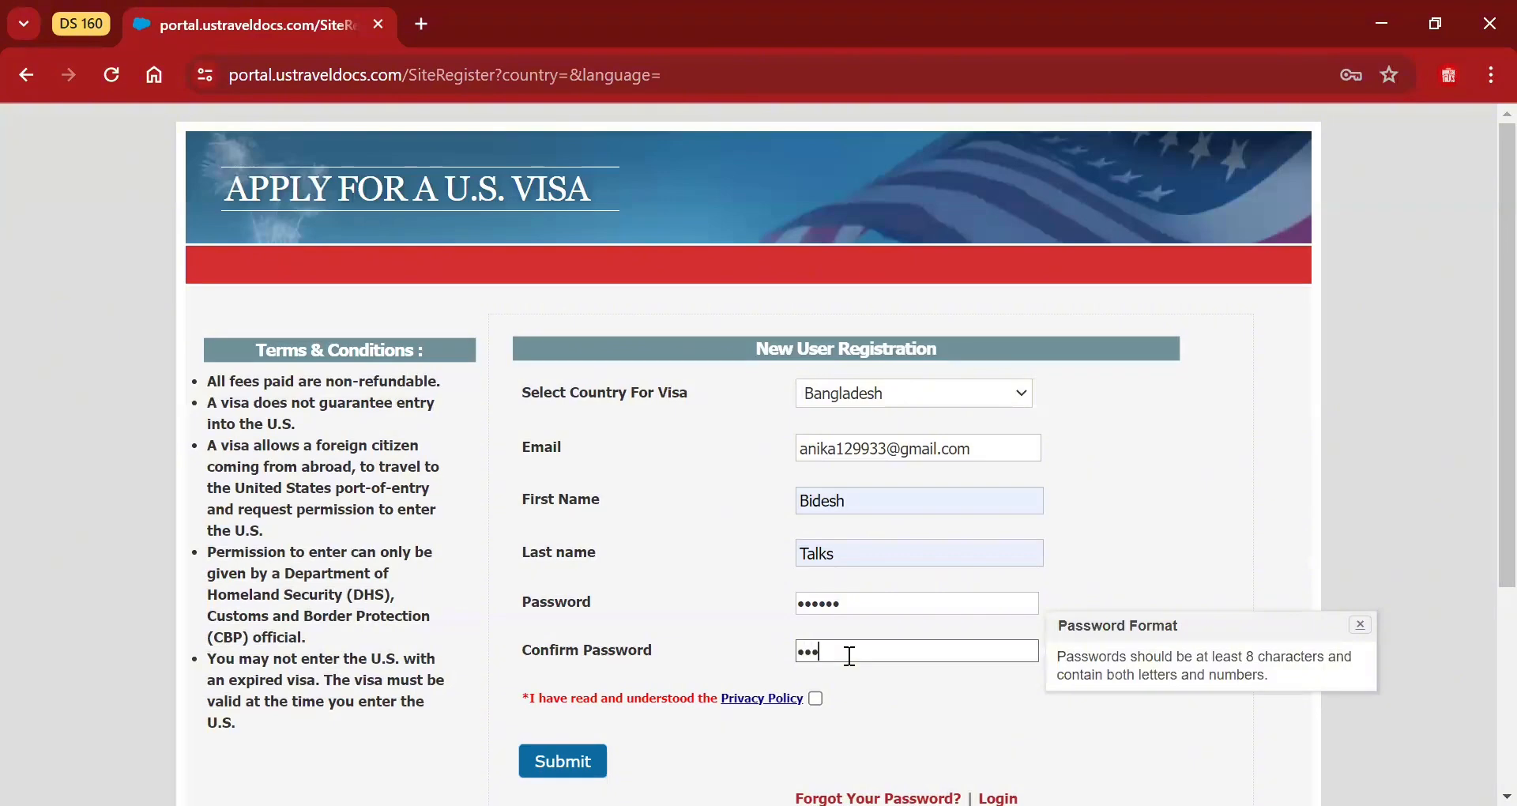
type("••")
scroll(849, 655, "down", 2)
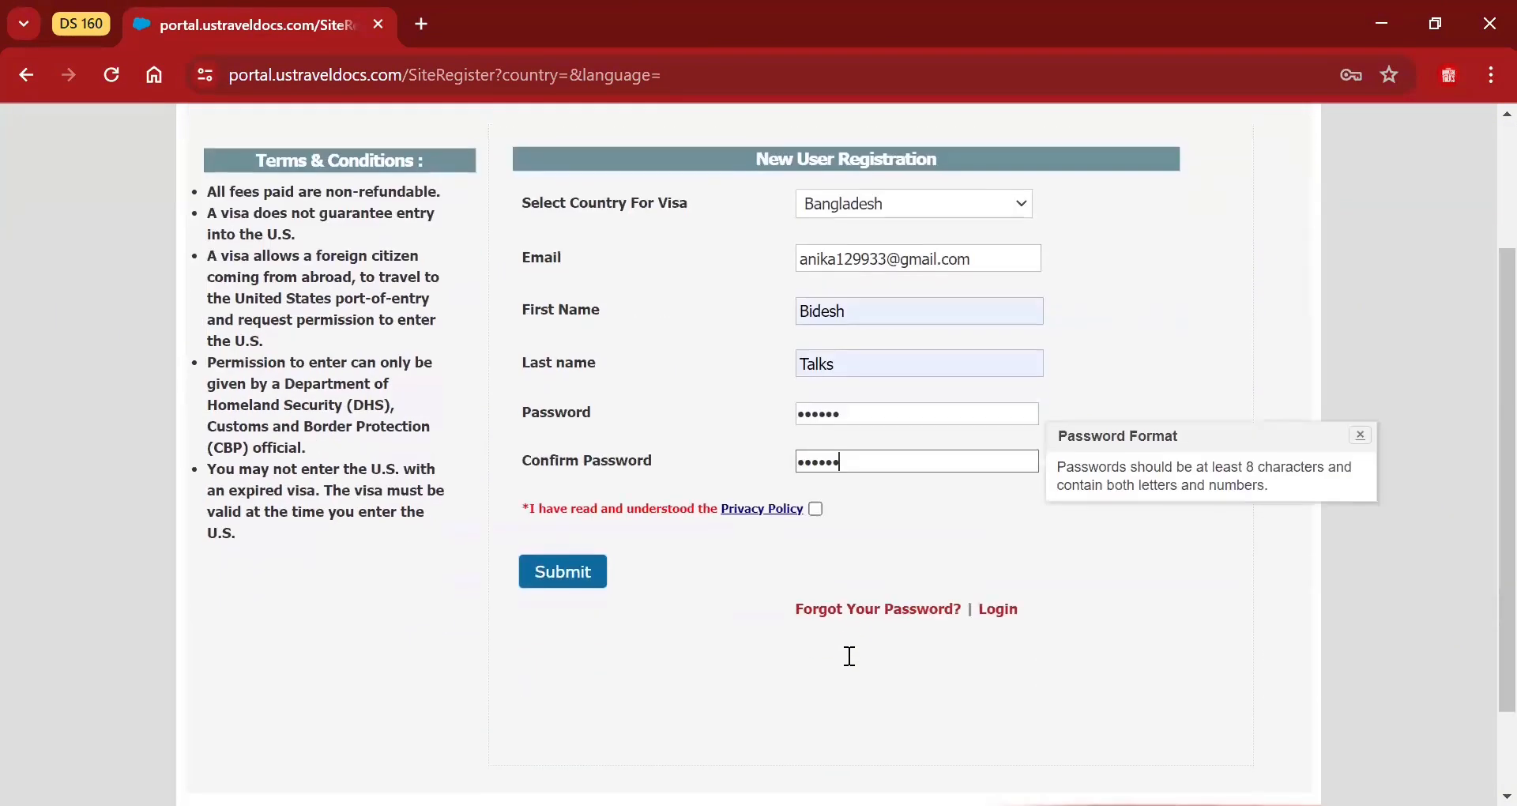
left_click(815, 509)
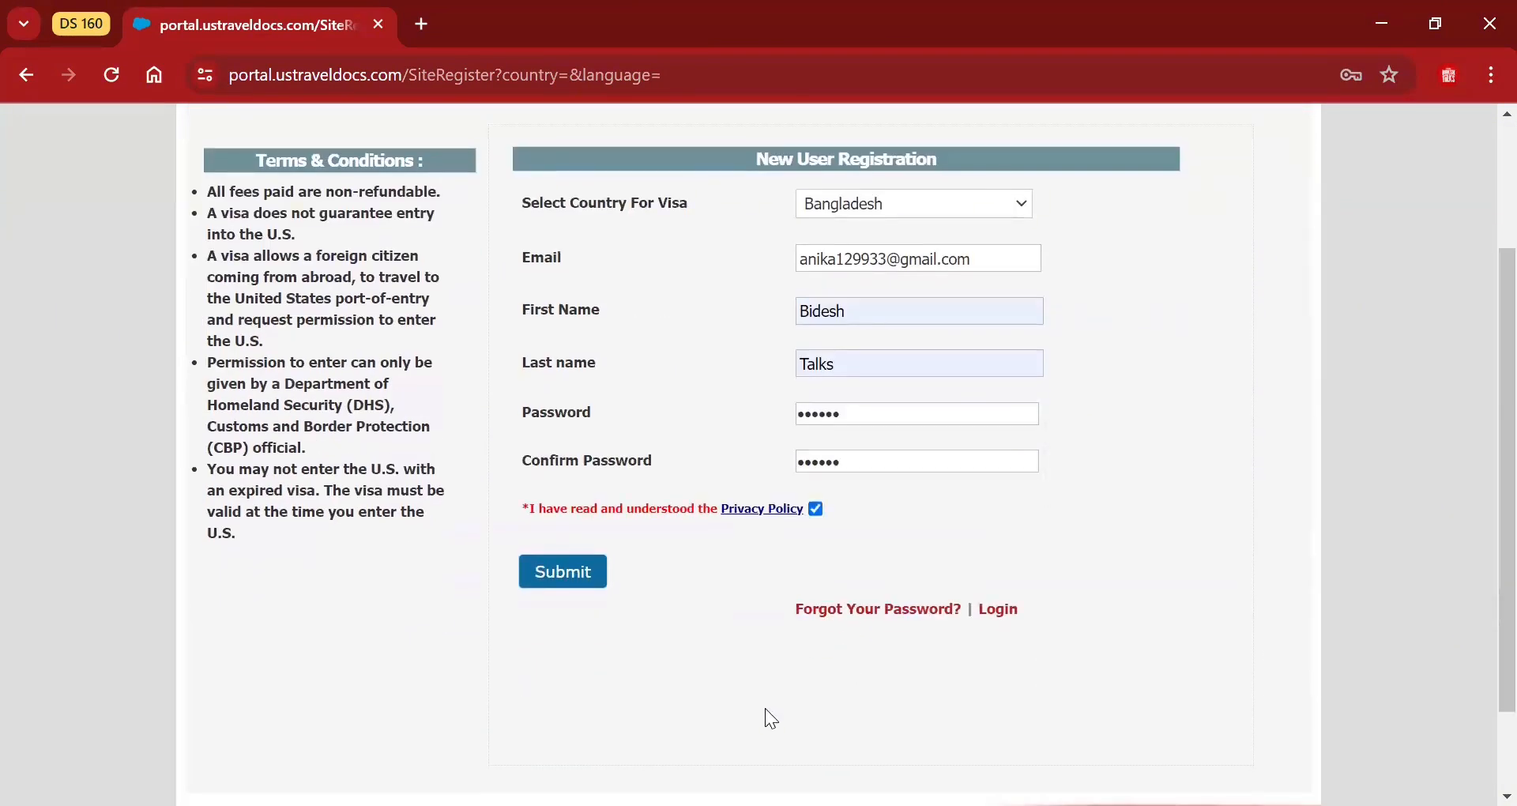
Replace the rejected short password with a longer alphanumeric password, confirm it, and resubmit the registration.
left_click(552, 589)
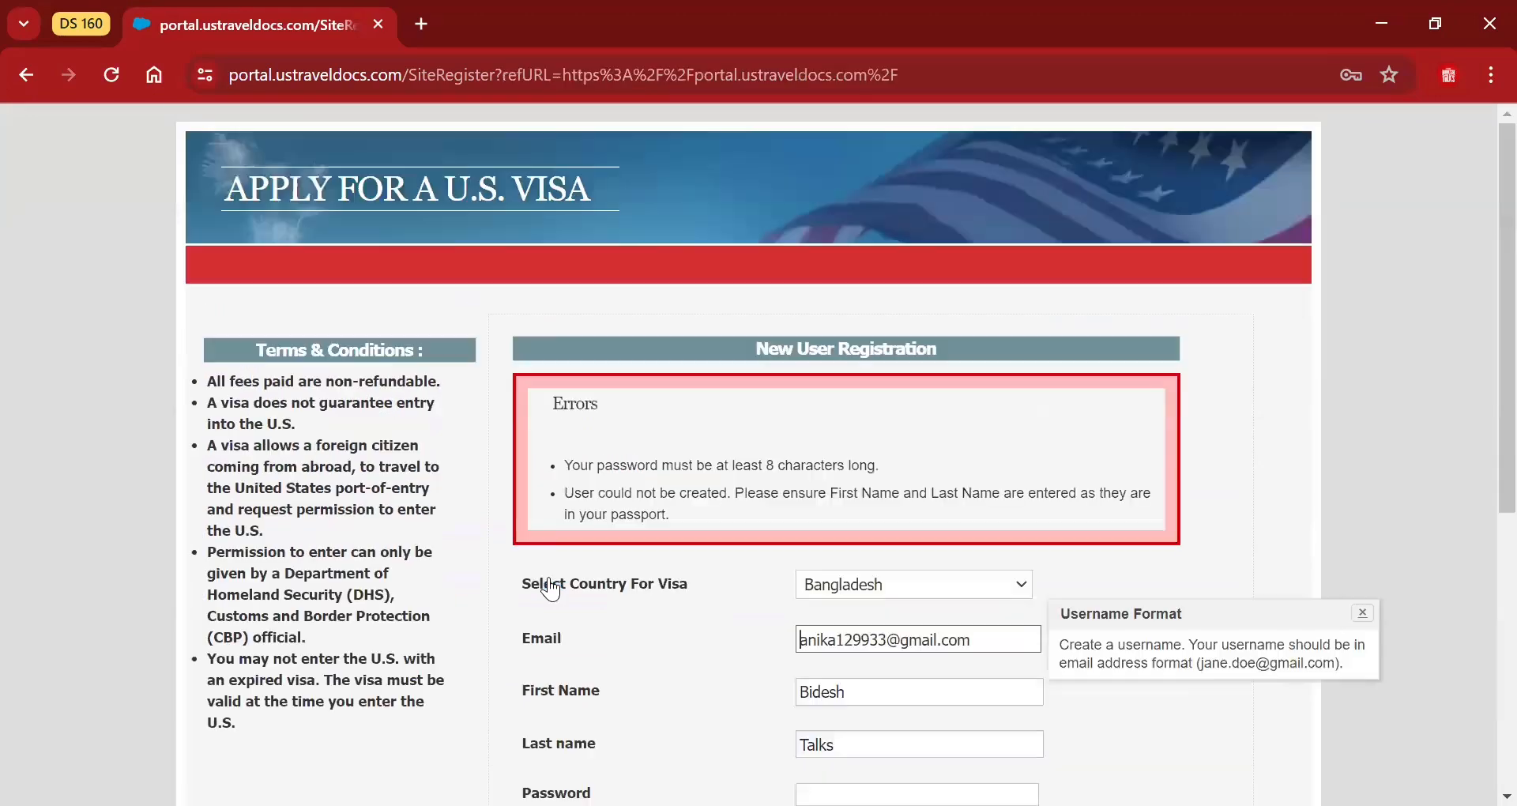
scroll(1485, 391, "down", 3)
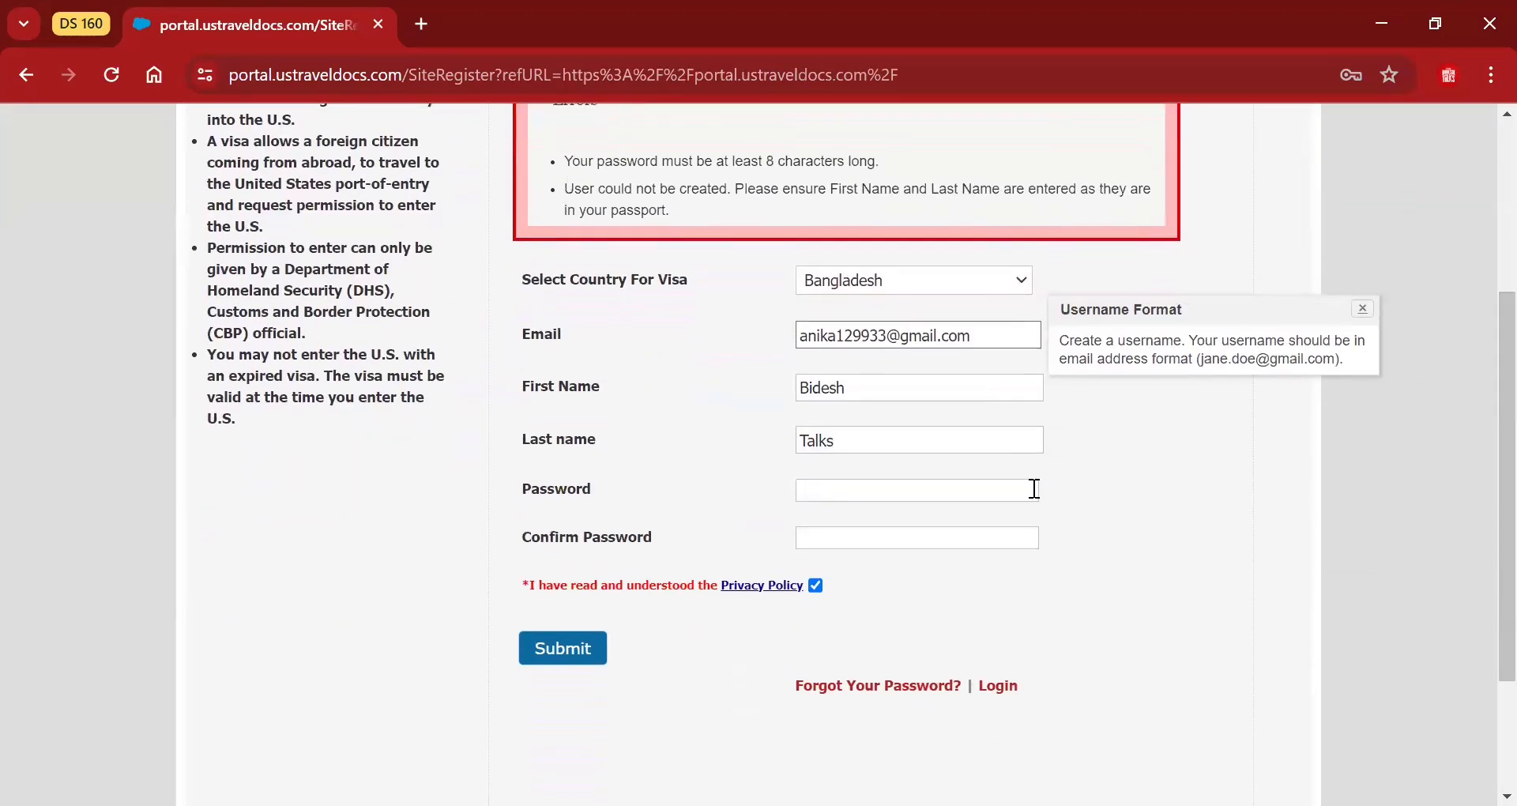
left_click(1009, 495)
type("••••••••")
scroll(1019, 474, "down", 1)
type("•••••")
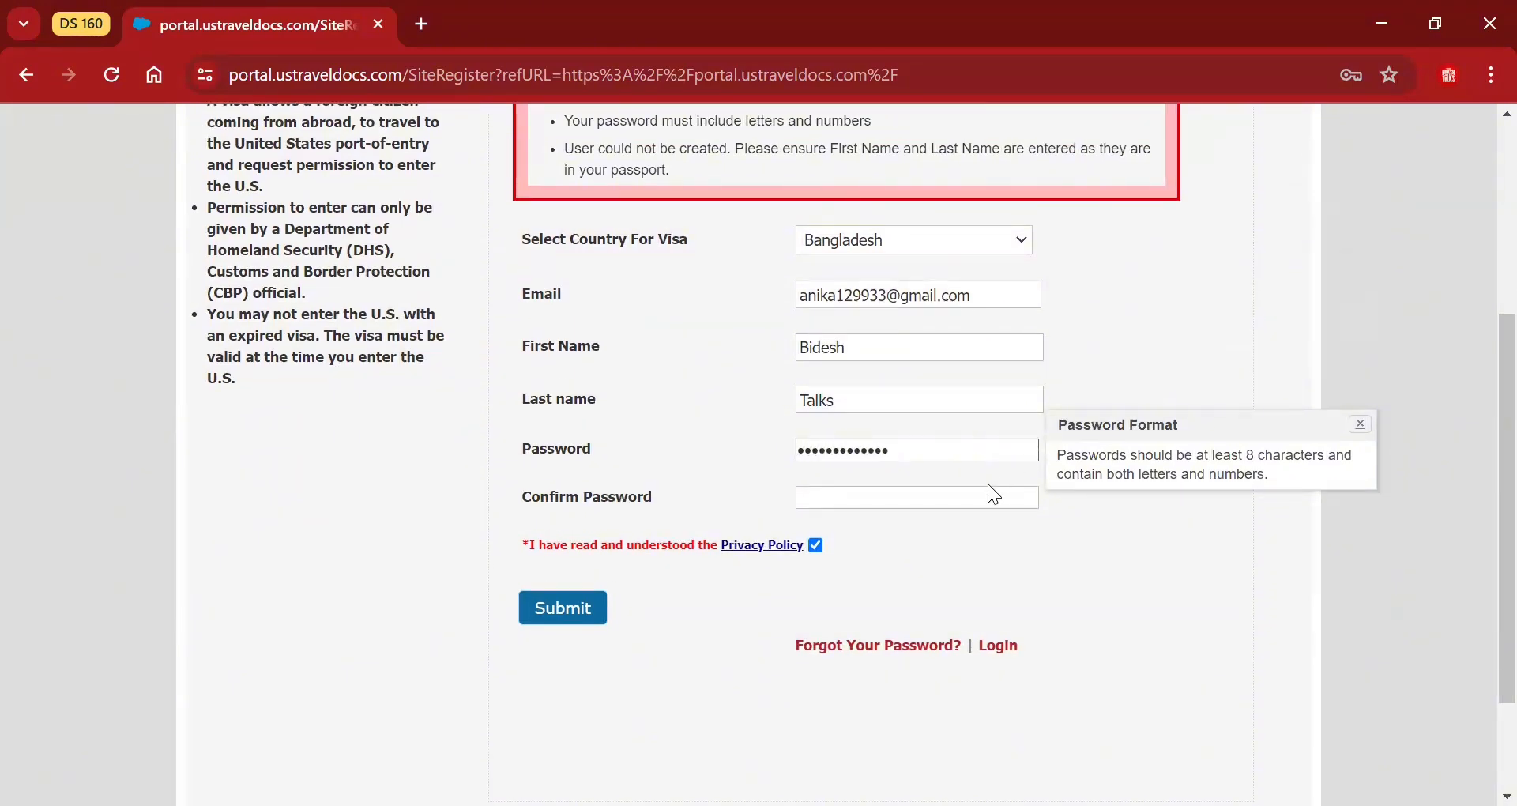
left_click(993, 496)
type("••••••••")
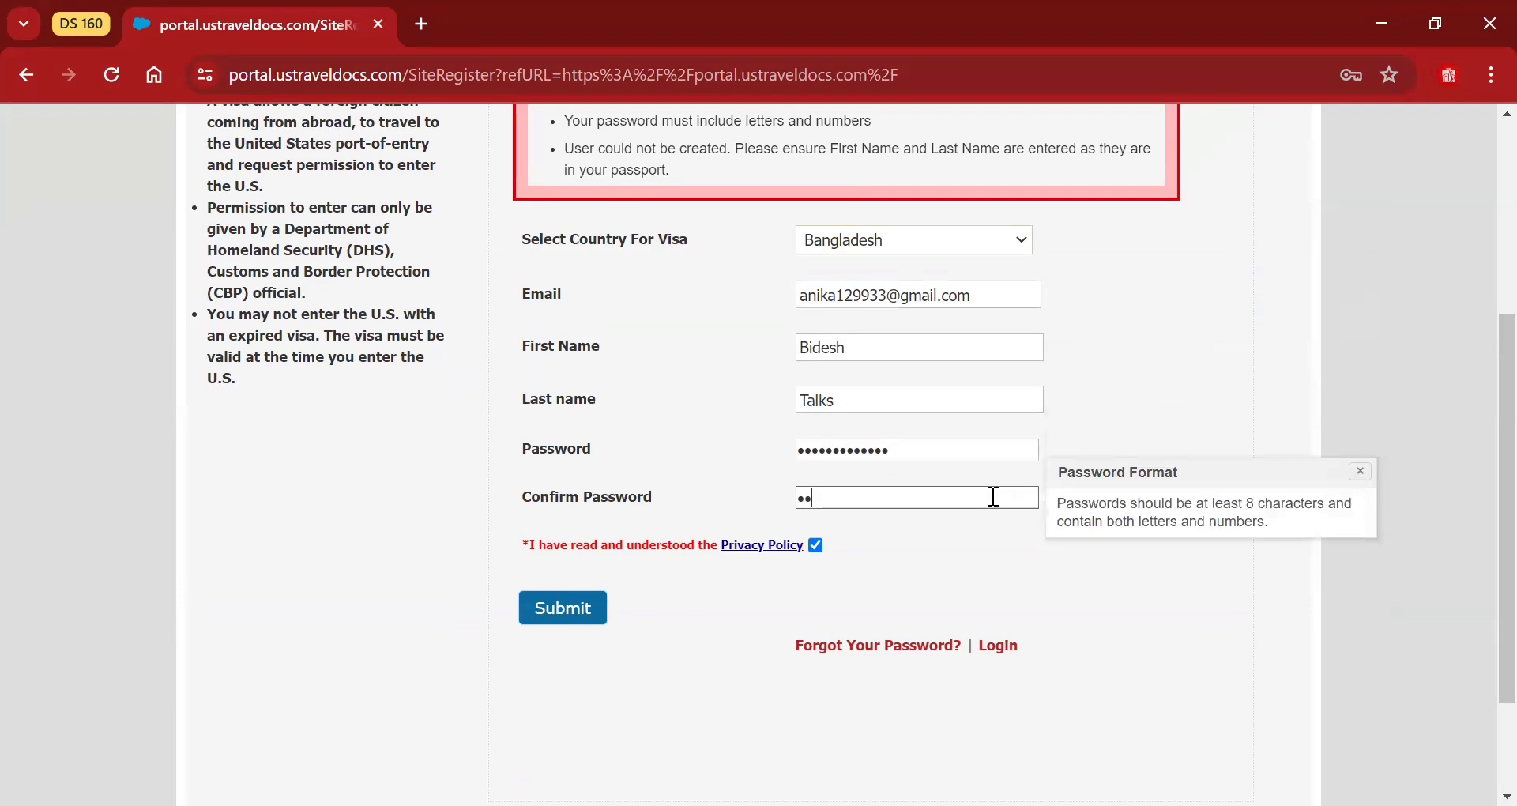
type("•••••")
left_click(599, 613)
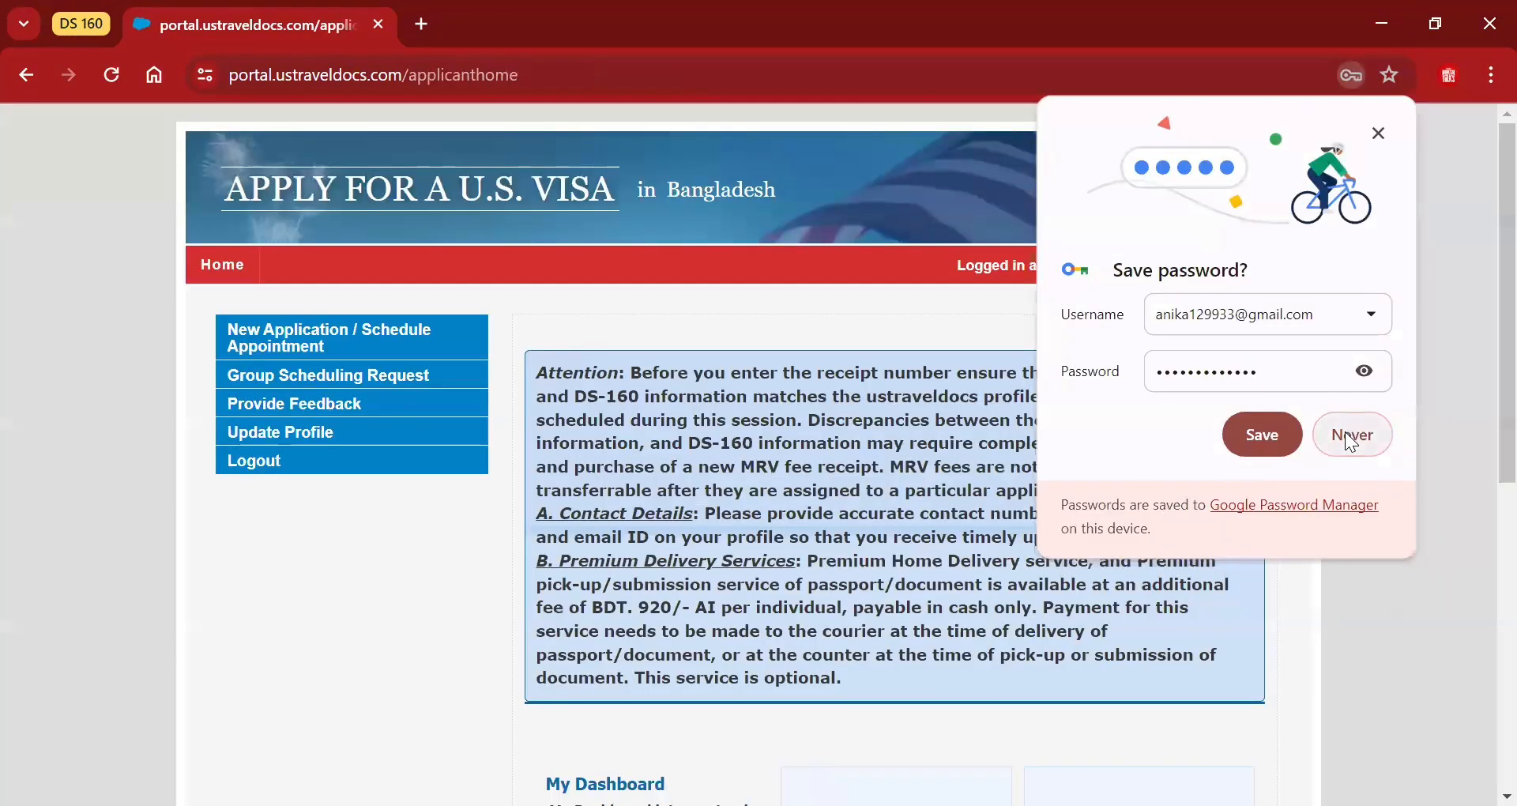
Decline Chrome's offer to save the password and scroll through the applicant dashboard.
left_click(1351, 436)
scroll(1479, 353, "down", 1)
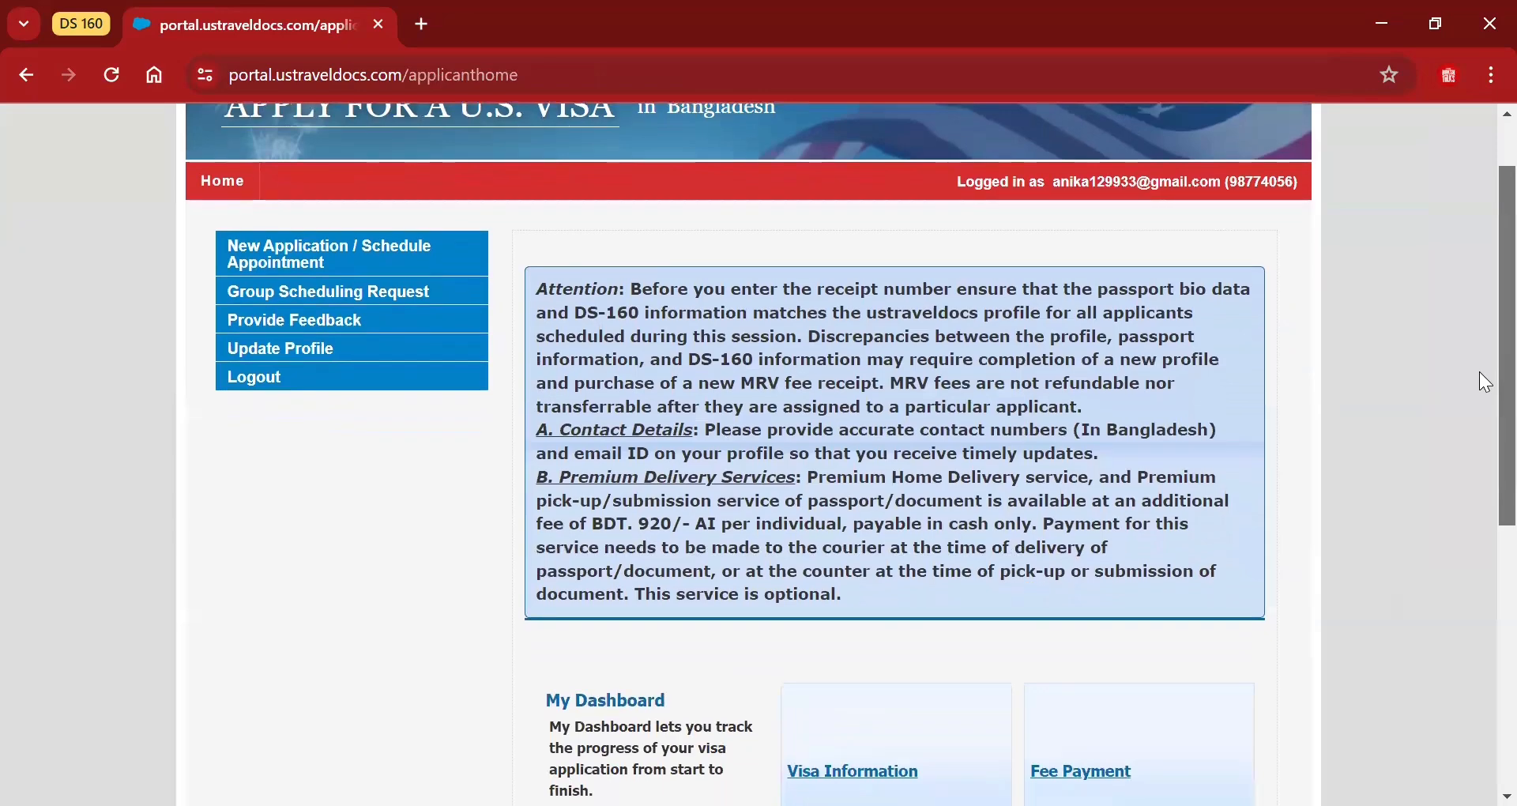
scroll(1479, 386, "down", 1)
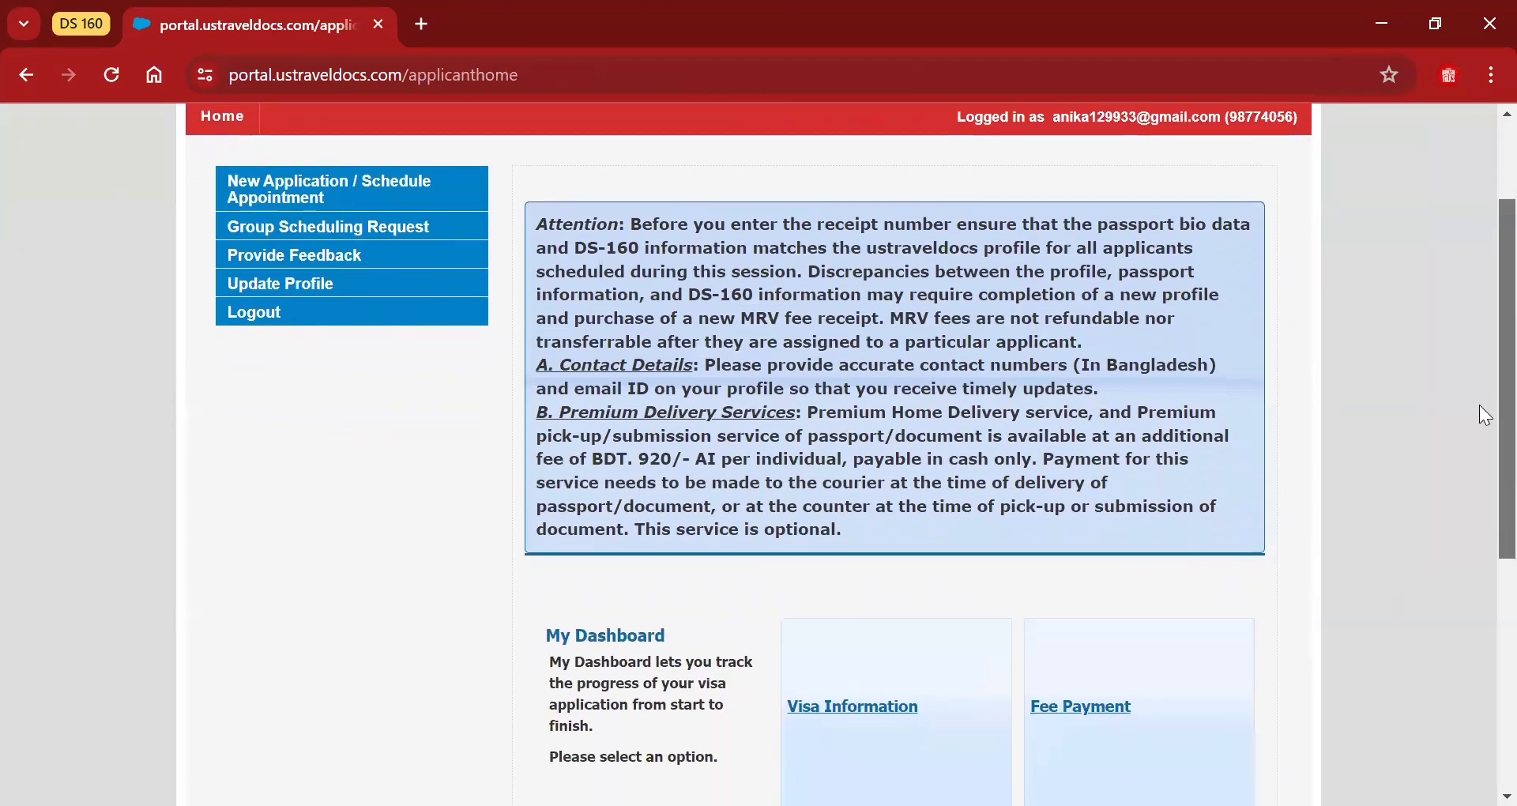
scroll(1478, 405, "up", 2)
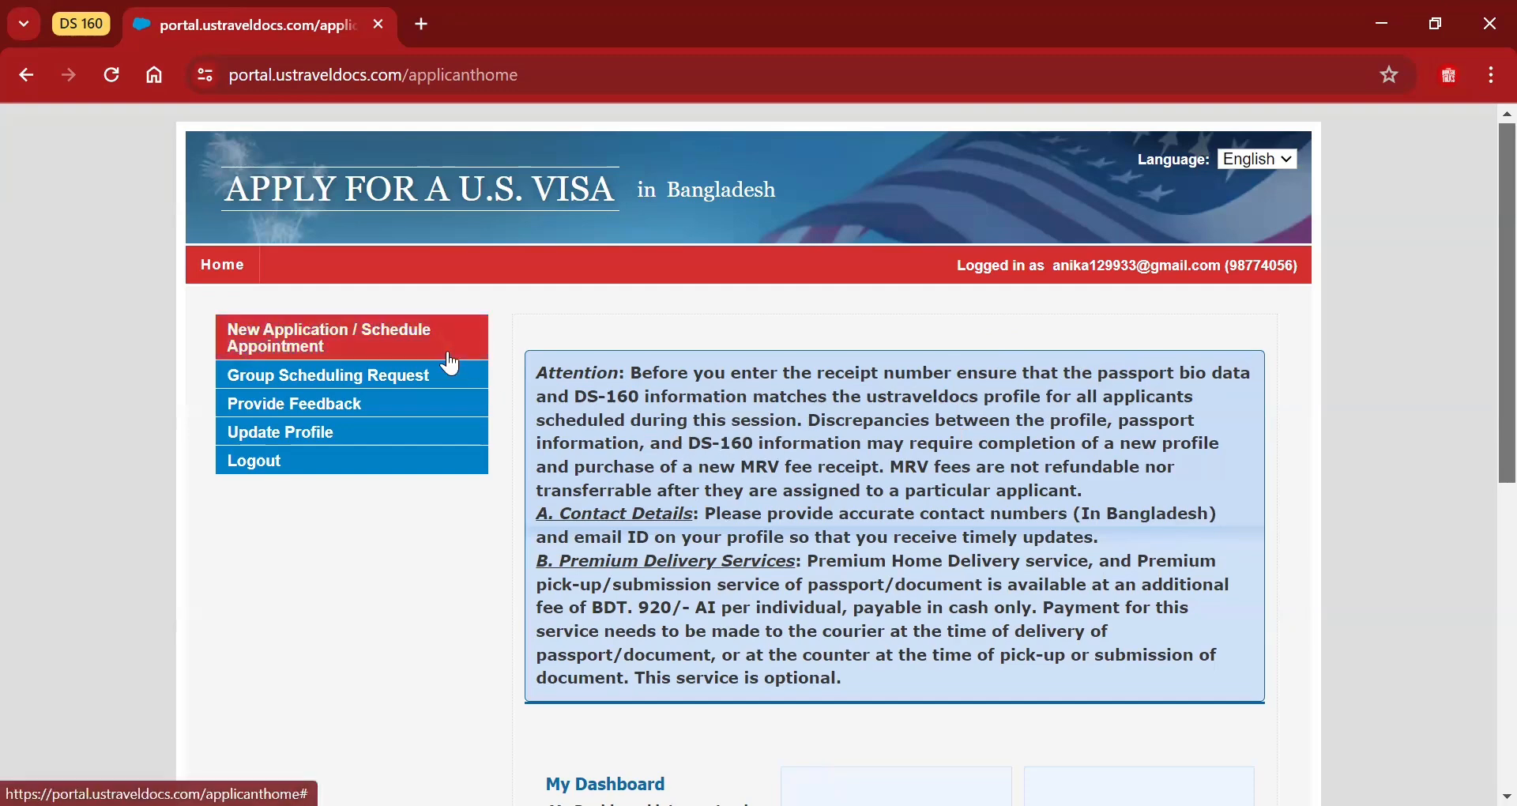
left_click(64, 22)
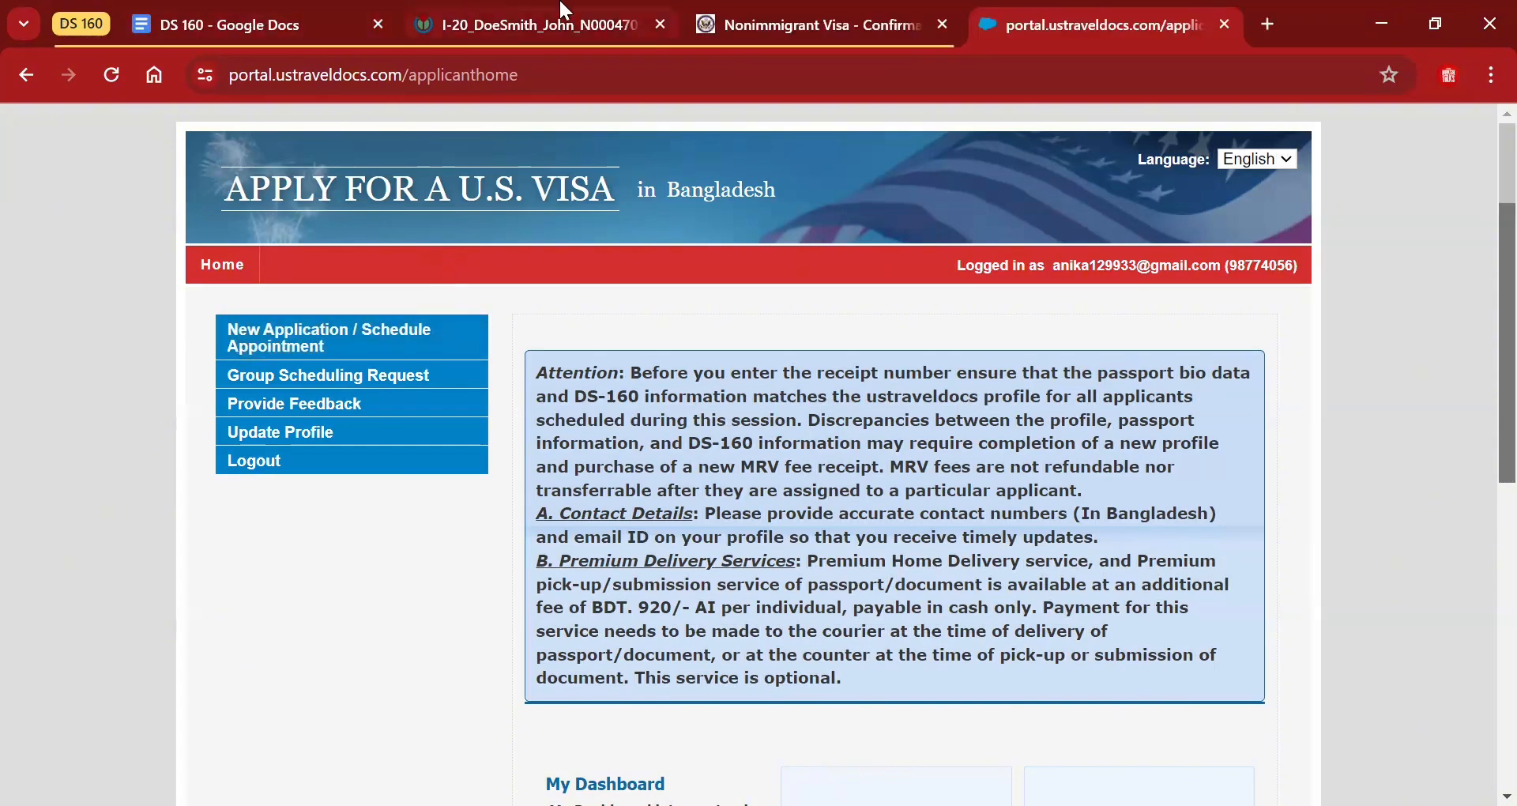
left_click(800, 10)
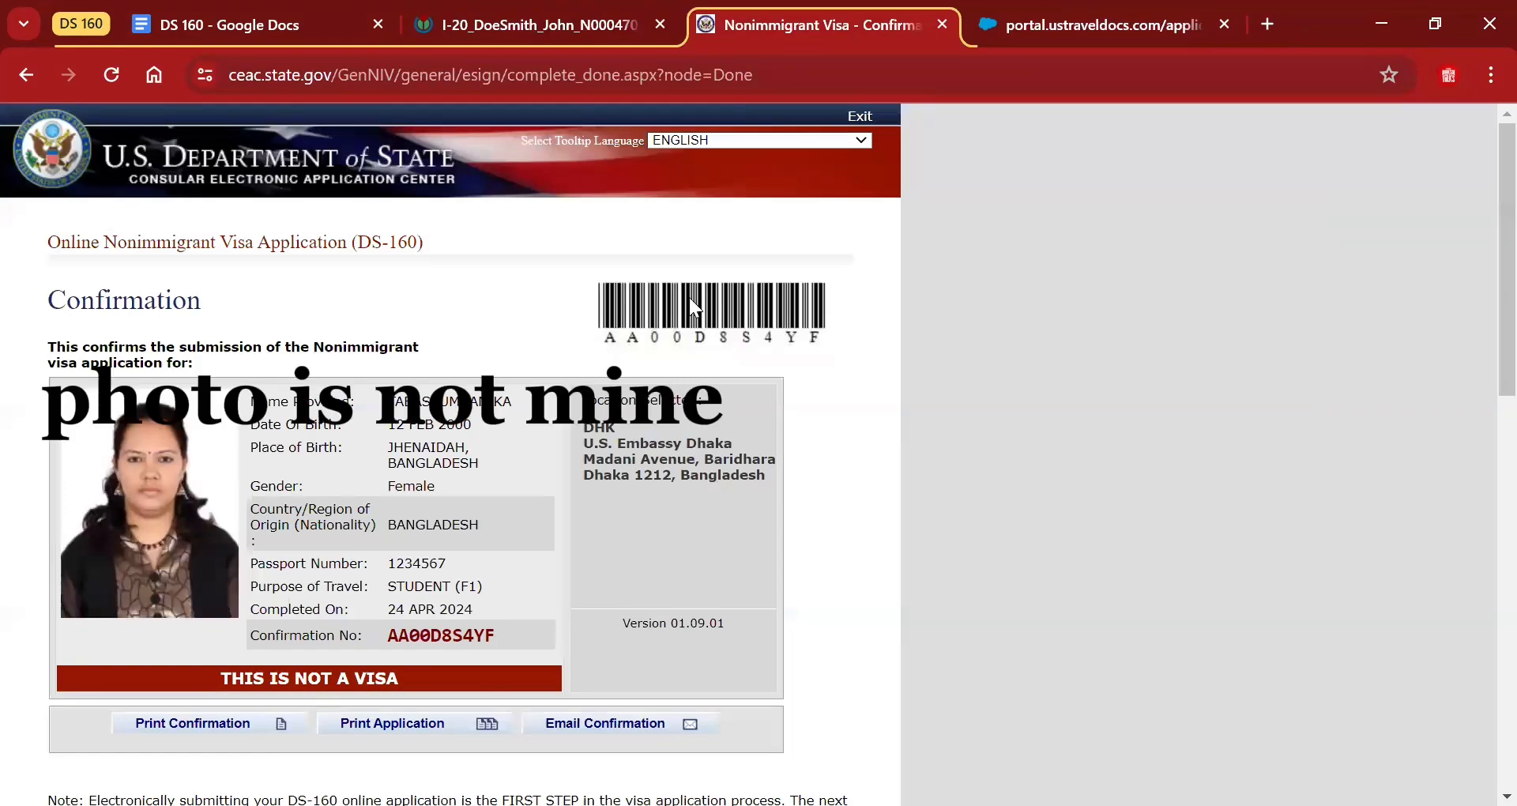
scroll(1480, 366, "down", 7)
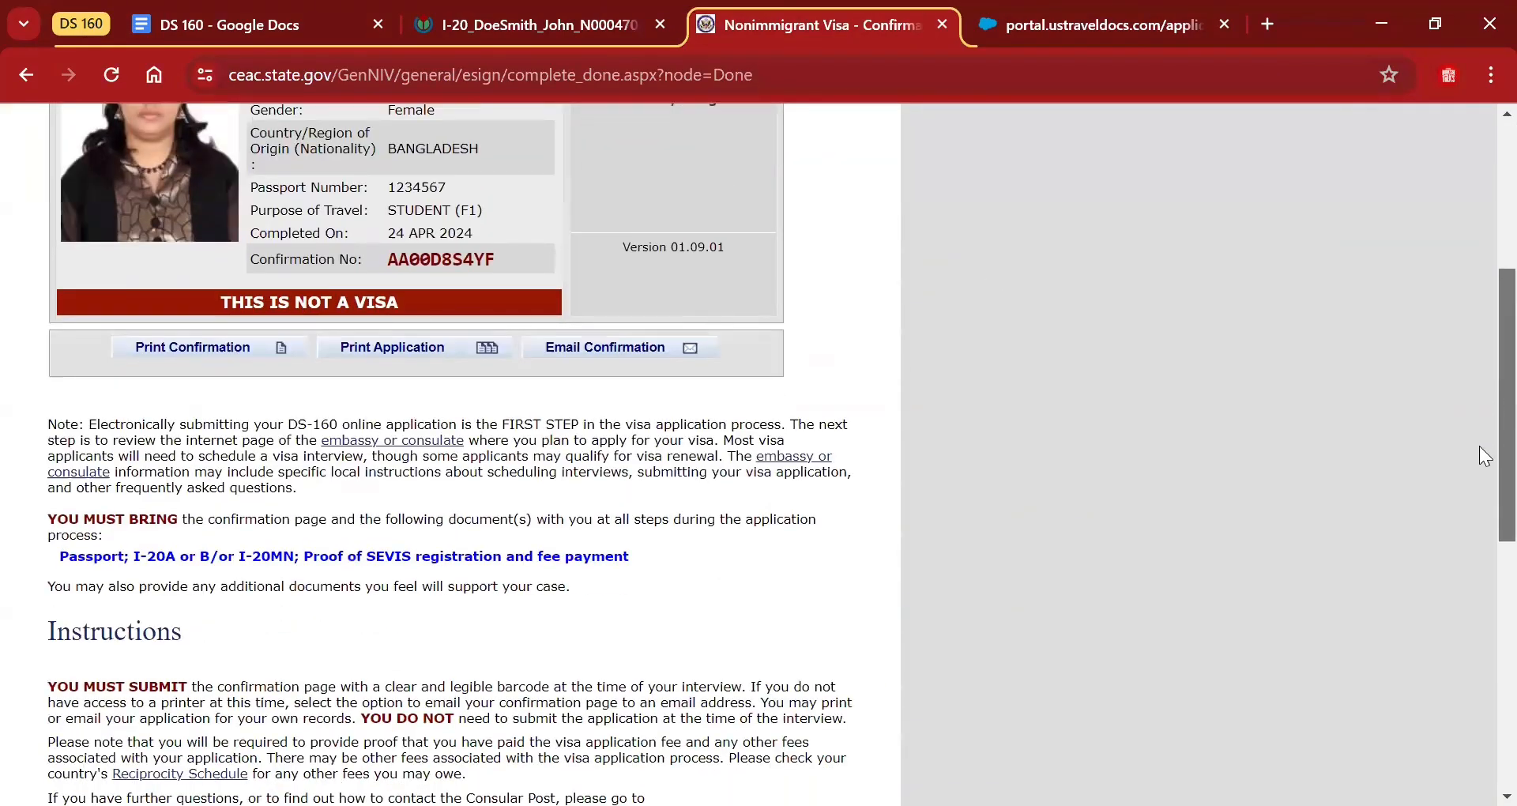
scroll(1485, 464, "up", 7)
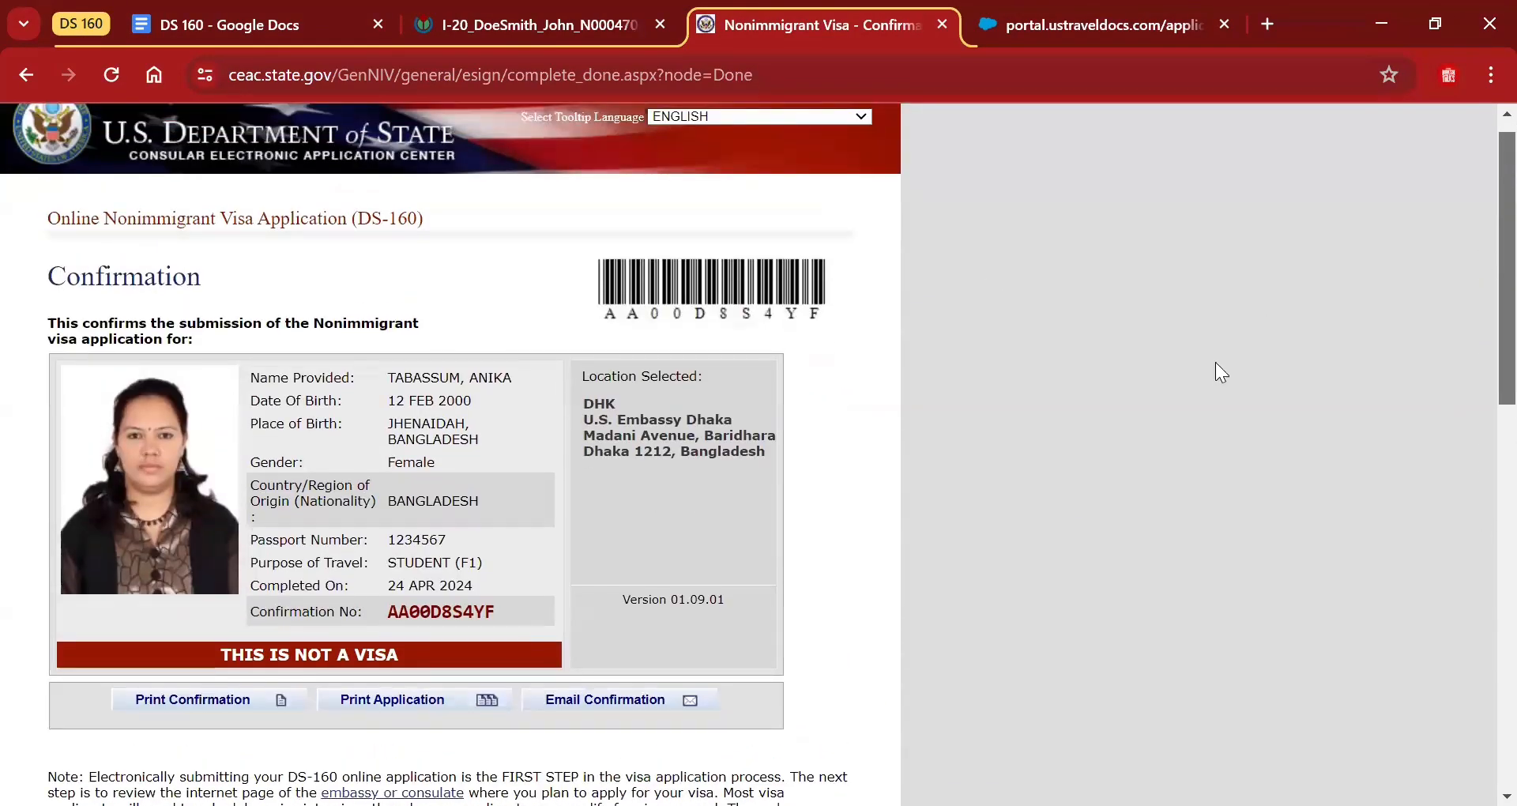
left_click(1024, 11)
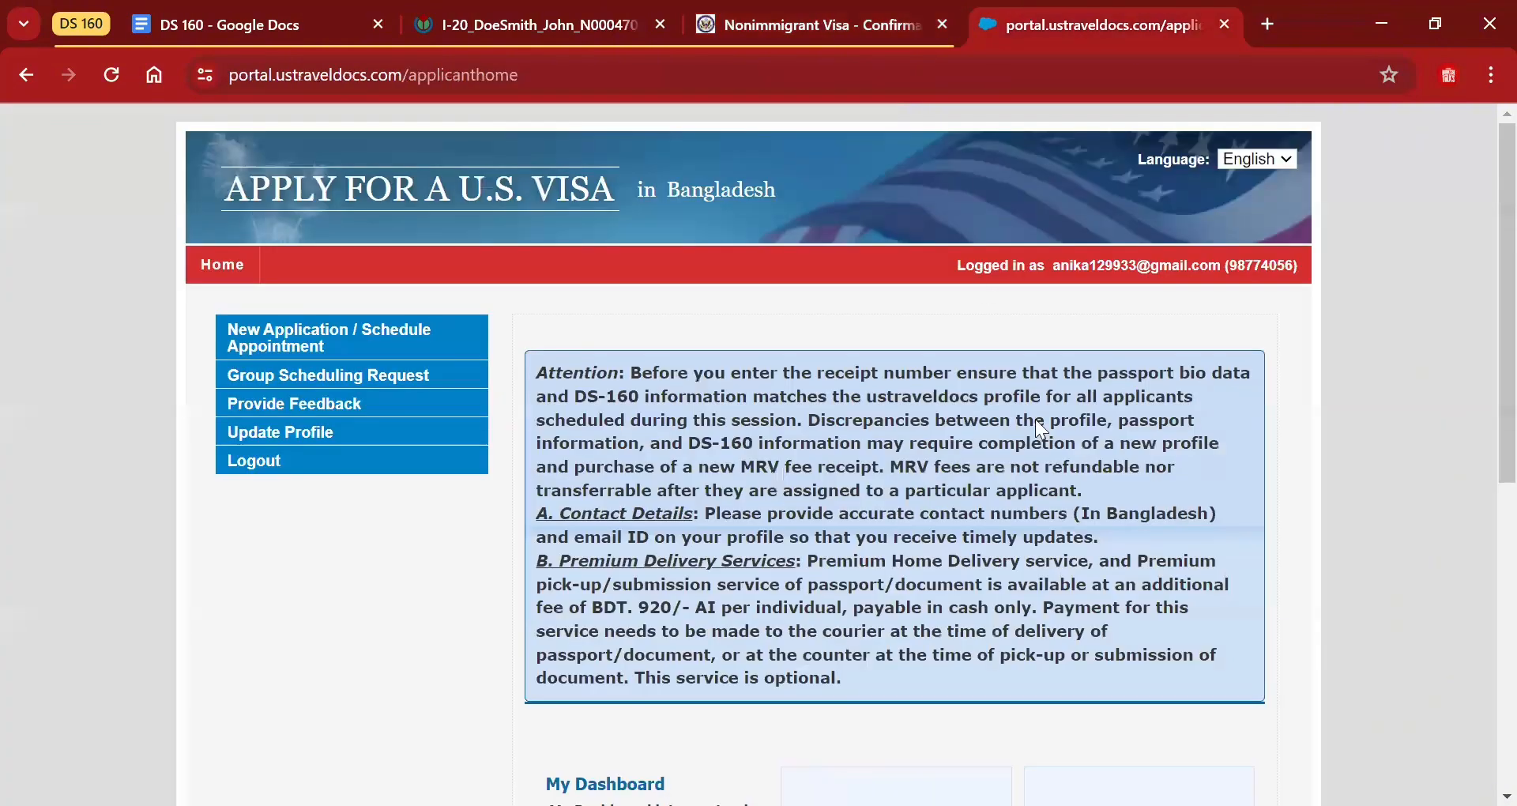
Start a new Nonimmigrant Visa application, dismissing the applicant disclaimer, and continue to categories.
left_click(302, 350)
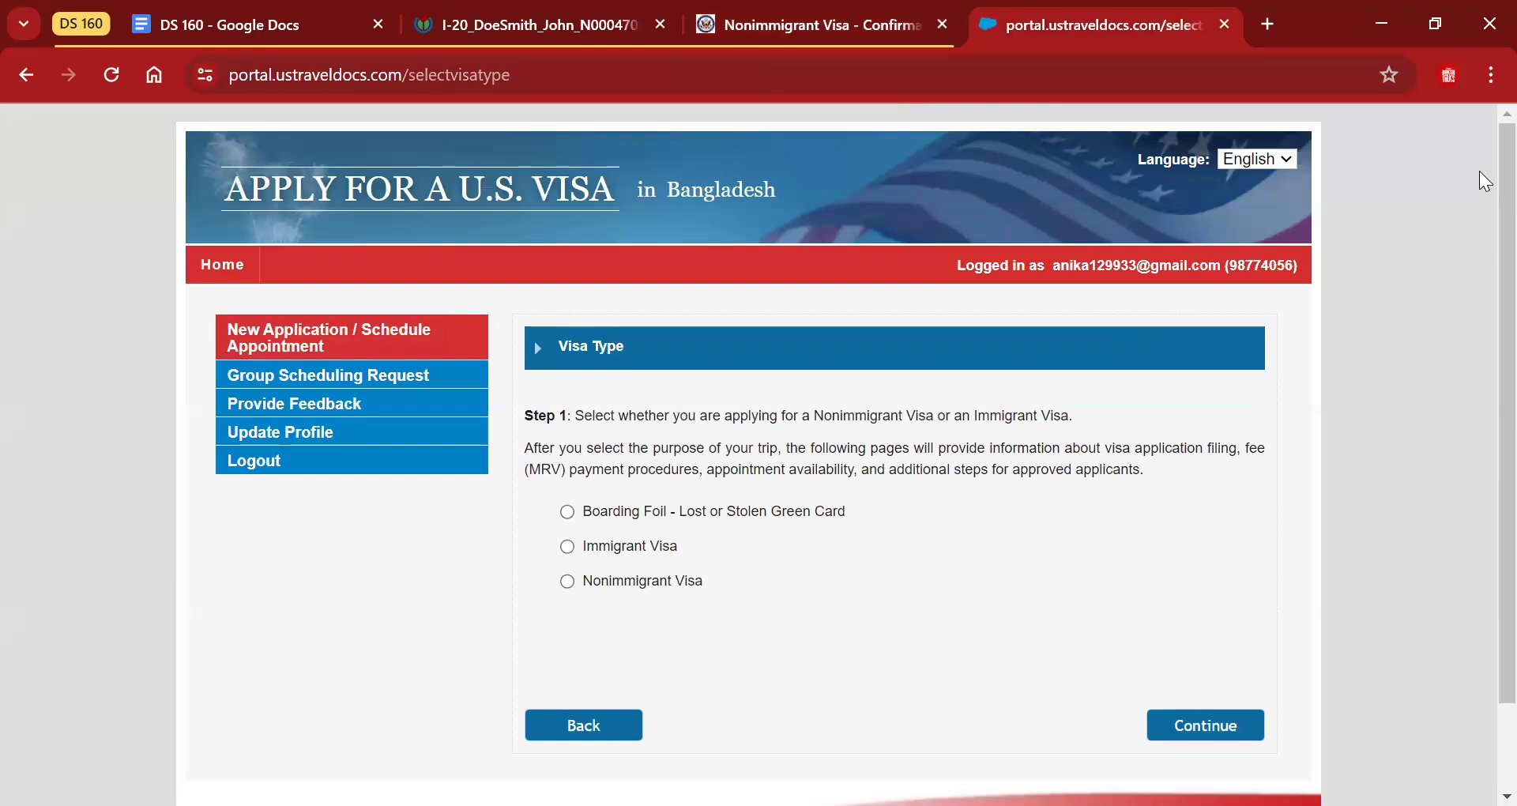
scroll(1479, 170, "down", 1)
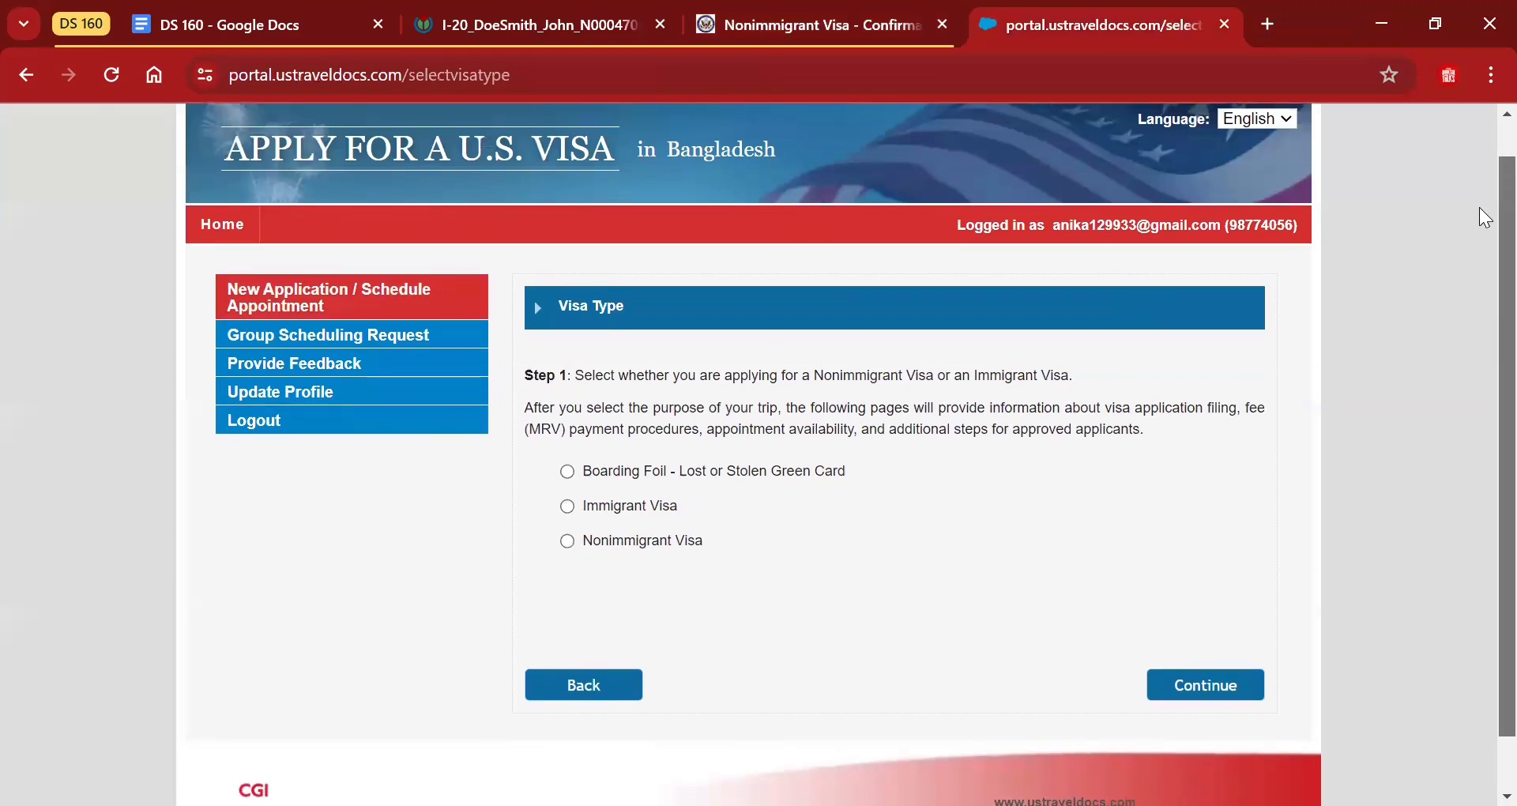
left_click(568, 536)
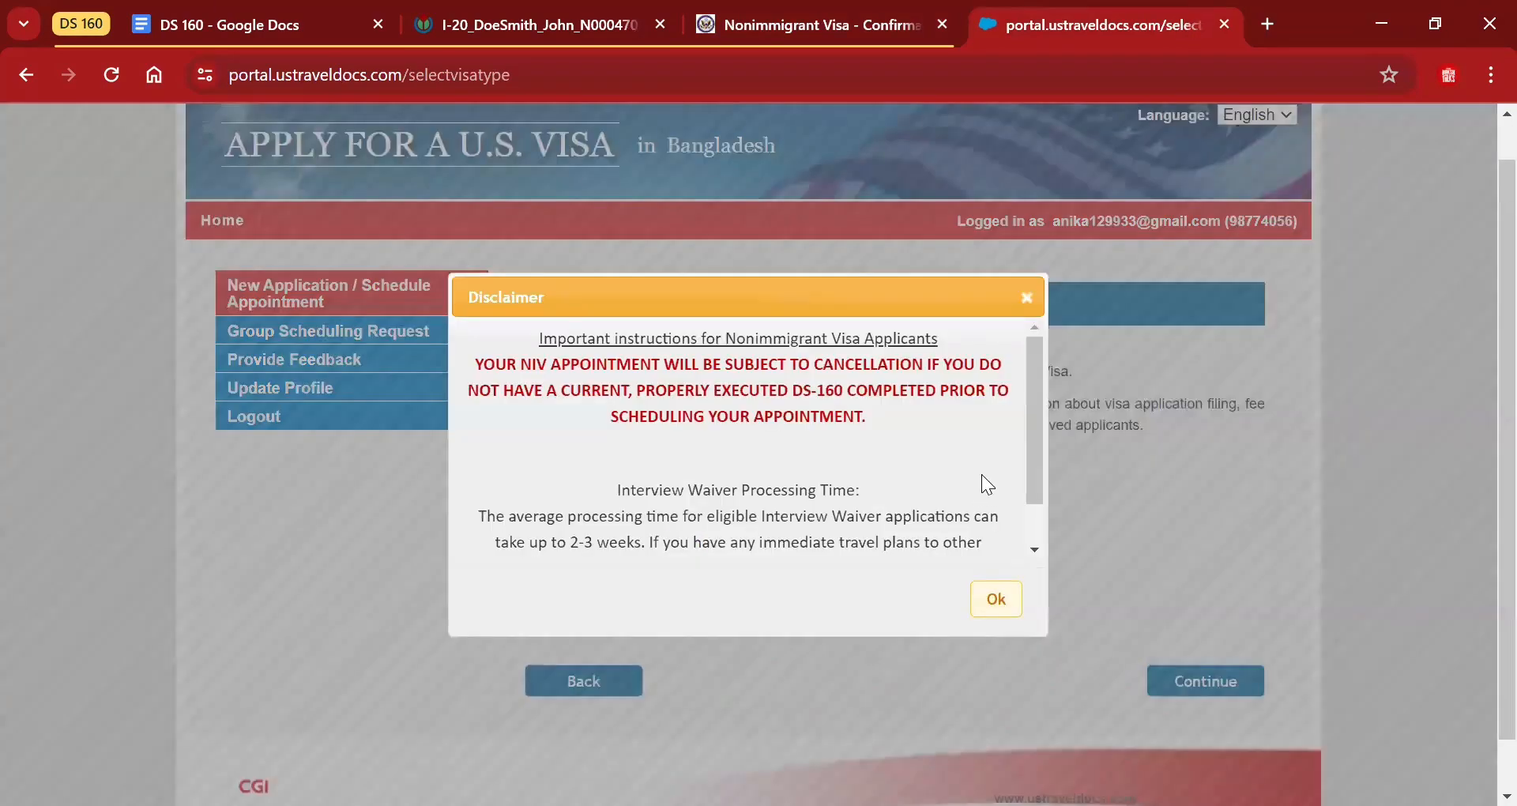
left_click(997, 600)
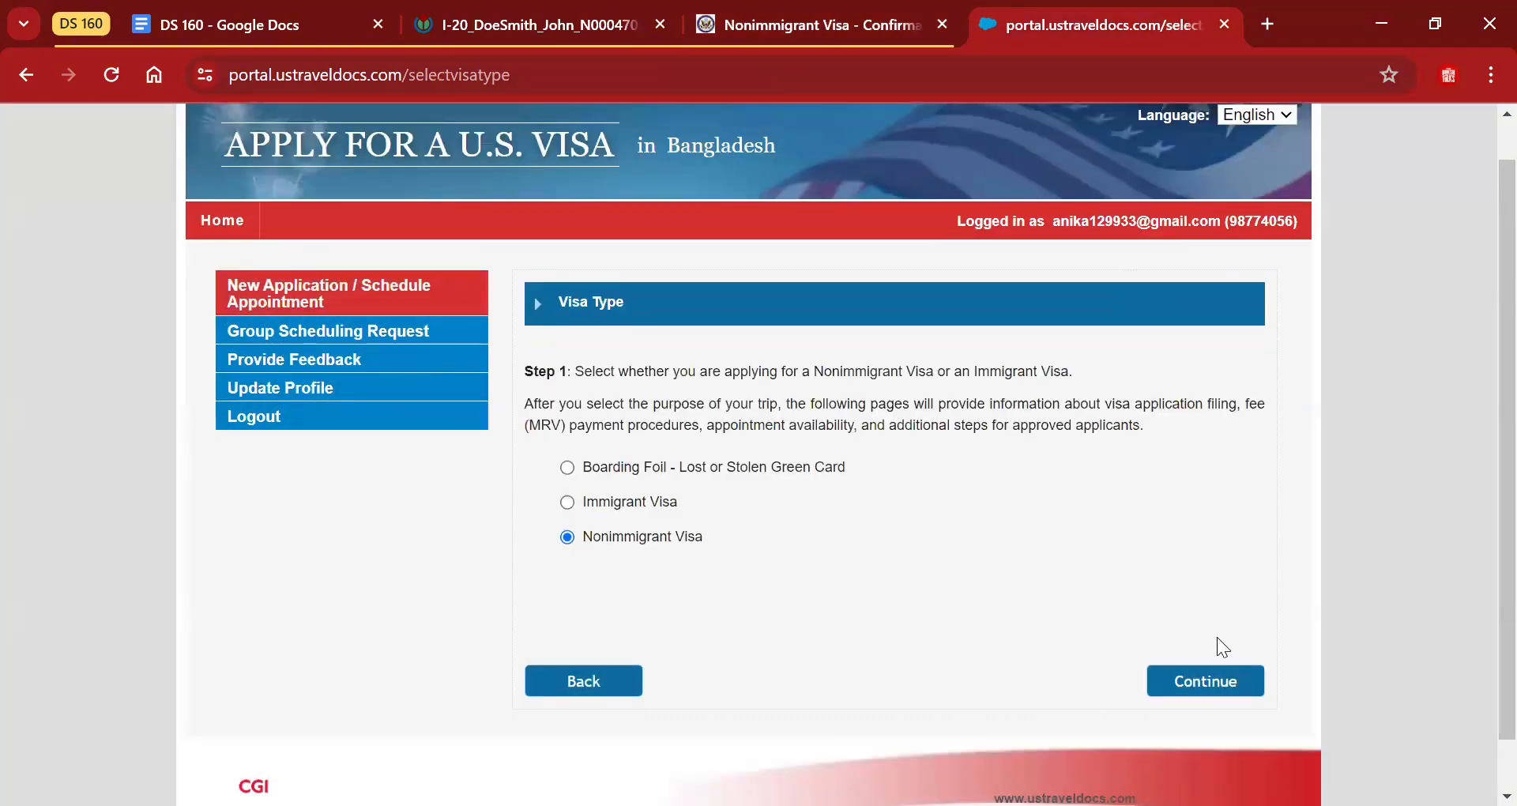
left_click(1227, 684)
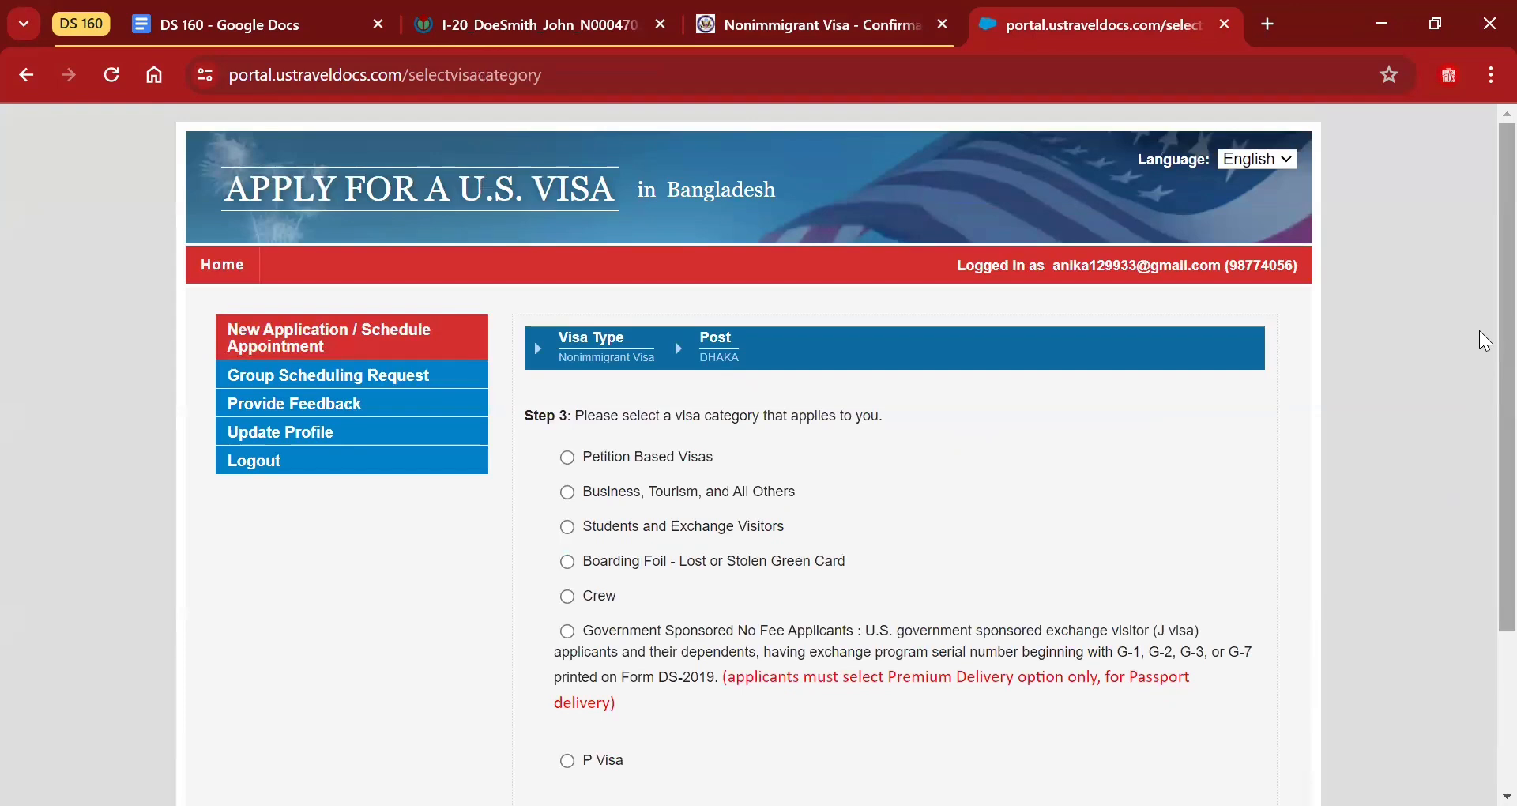
Choose the Students and Exchange Visitors category and move on to the F-1 visa class options.
scroll(1479, 379, "down", 1)
scroll(1478, 410, "down", 1)
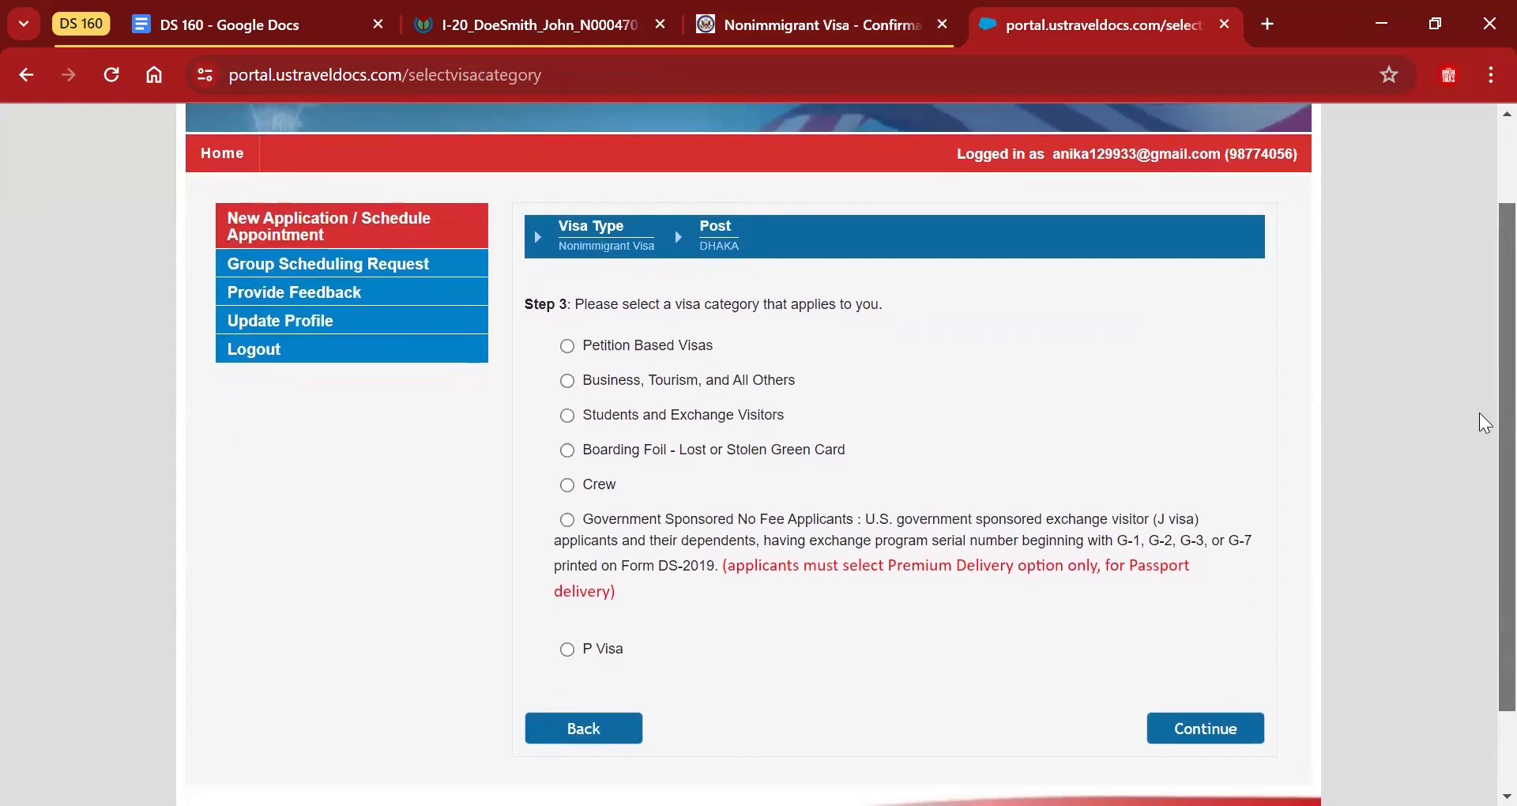
left_click_drag(1479, 417, 1478, 420)
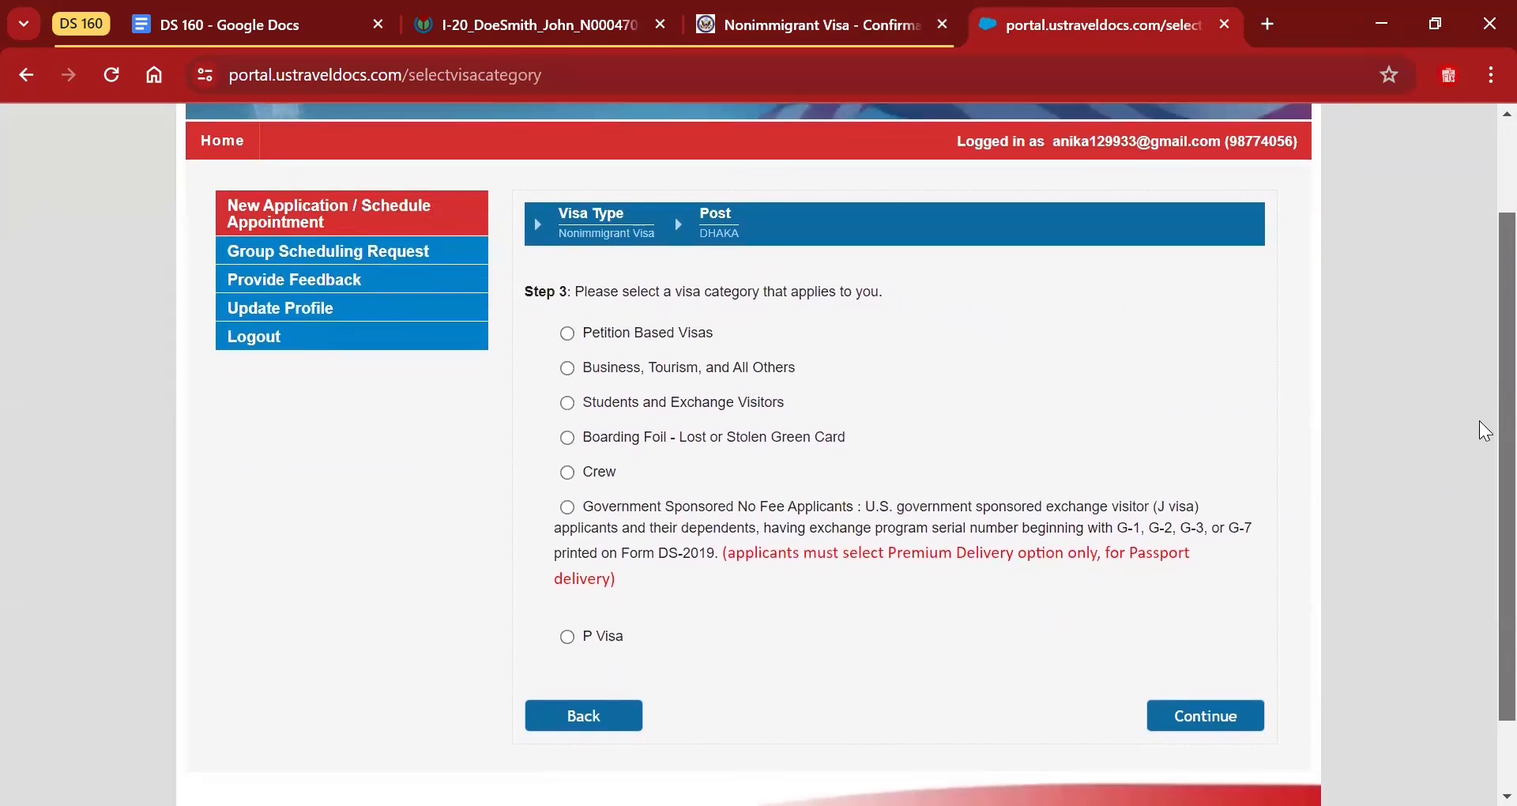
left_click(569, 404)
left_click(1208, 715)
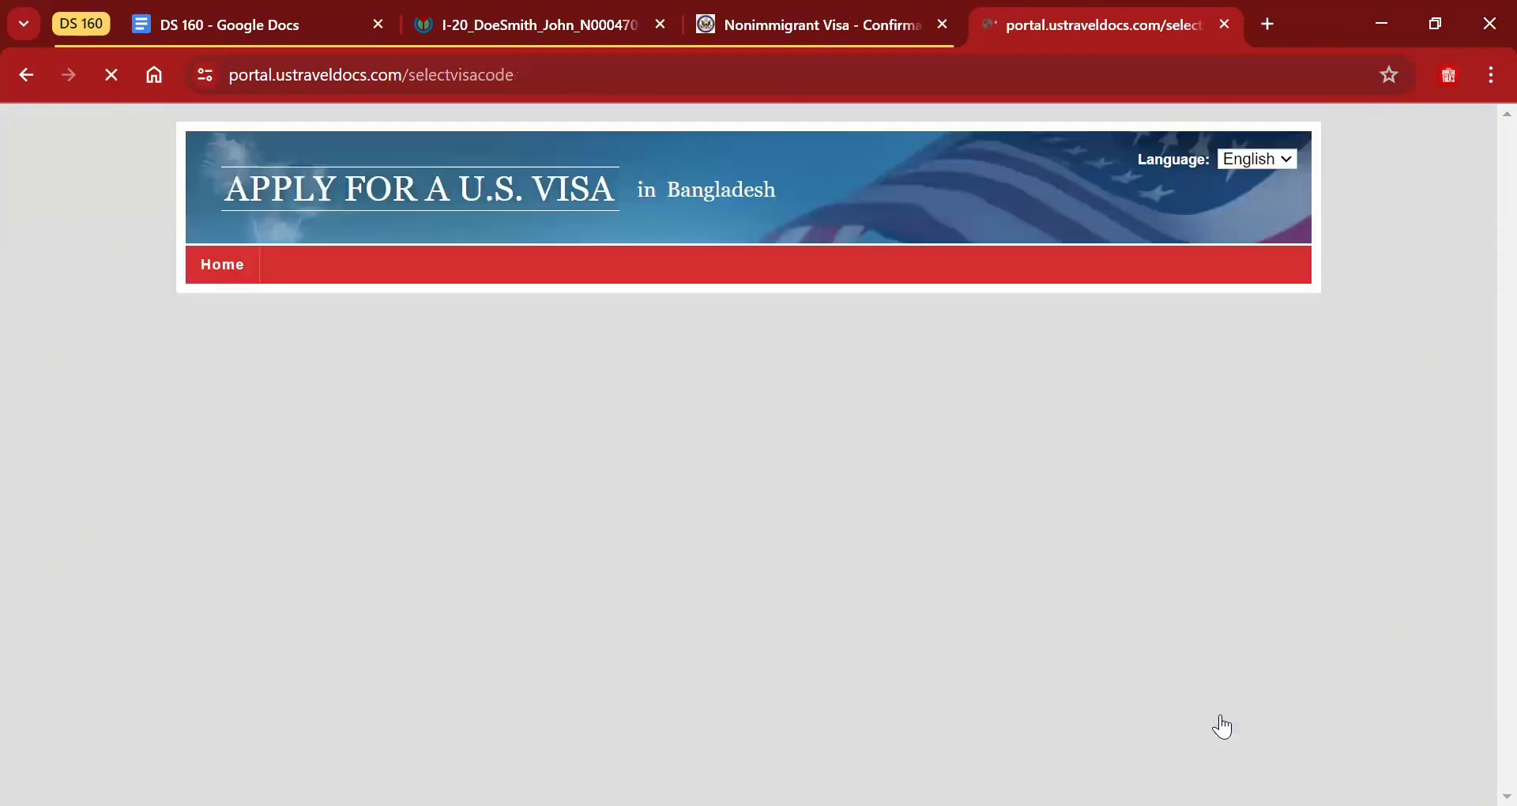
scroll(1482, 442, "down", 3)
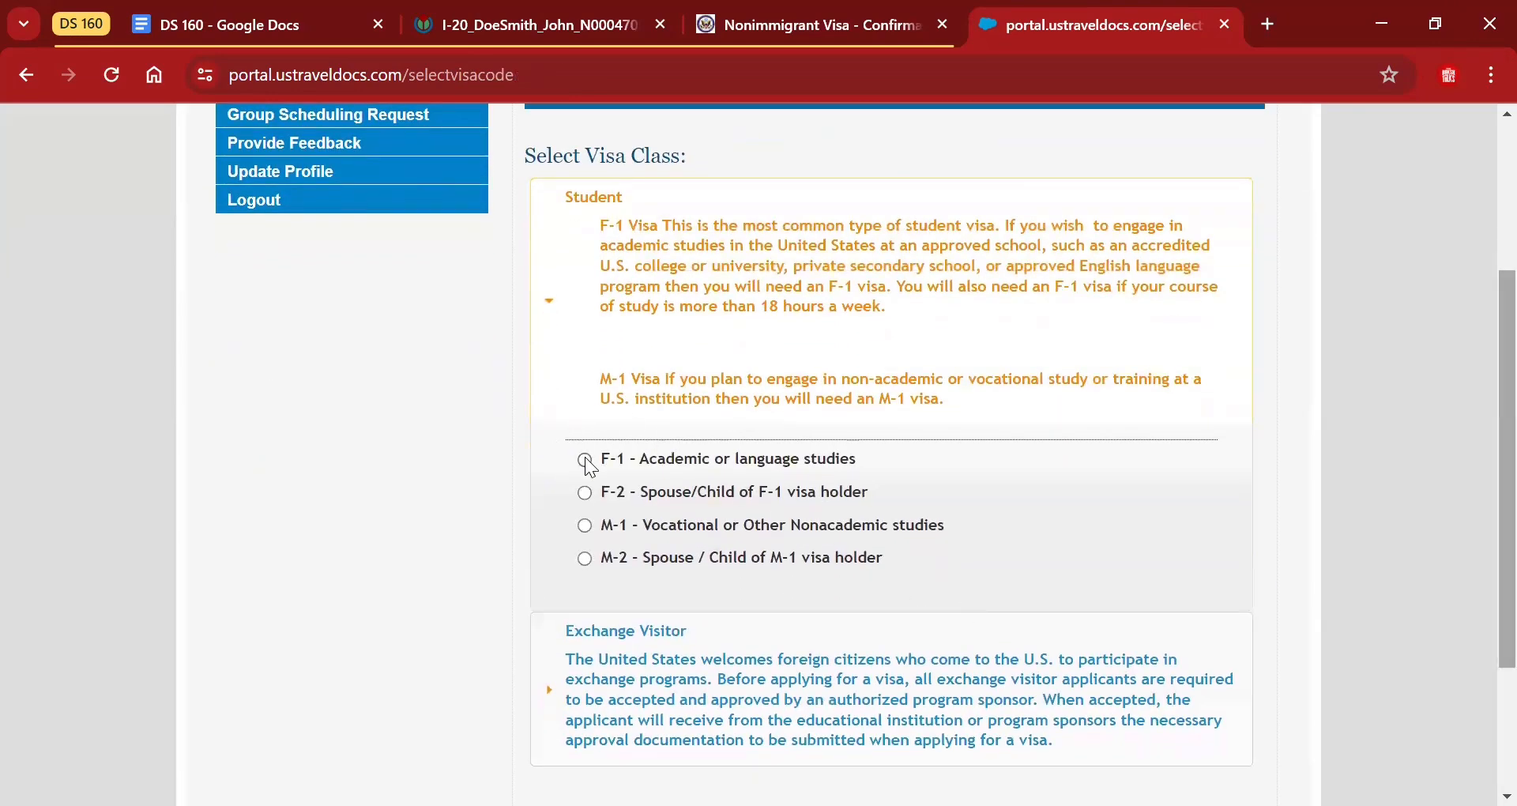
scroll(1479, 474, "down", 3)
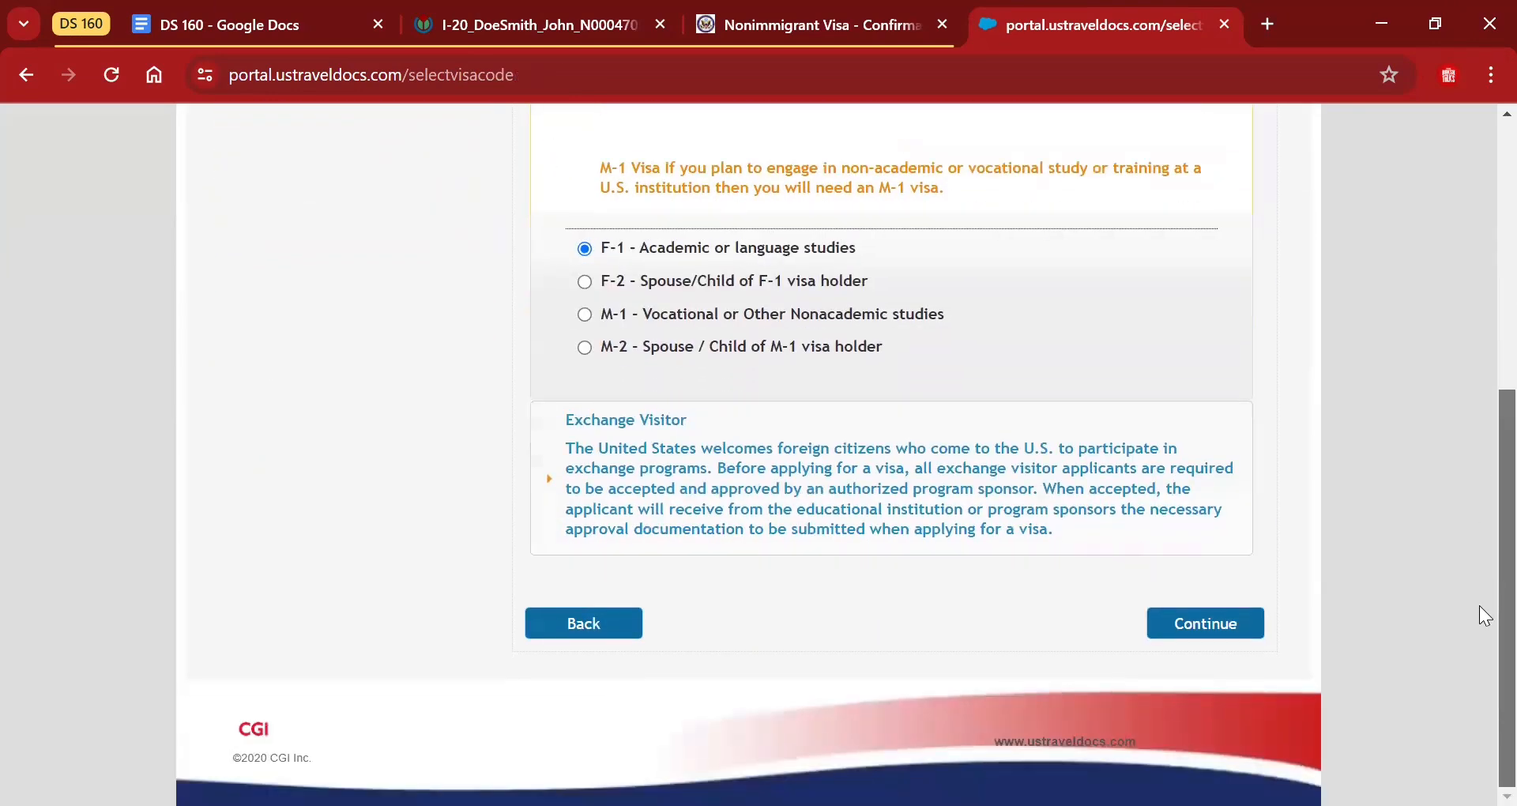
Continue to Personal Data, close the Terms & Conditions notice, and enter the passport number.
left_click(1205, 624)
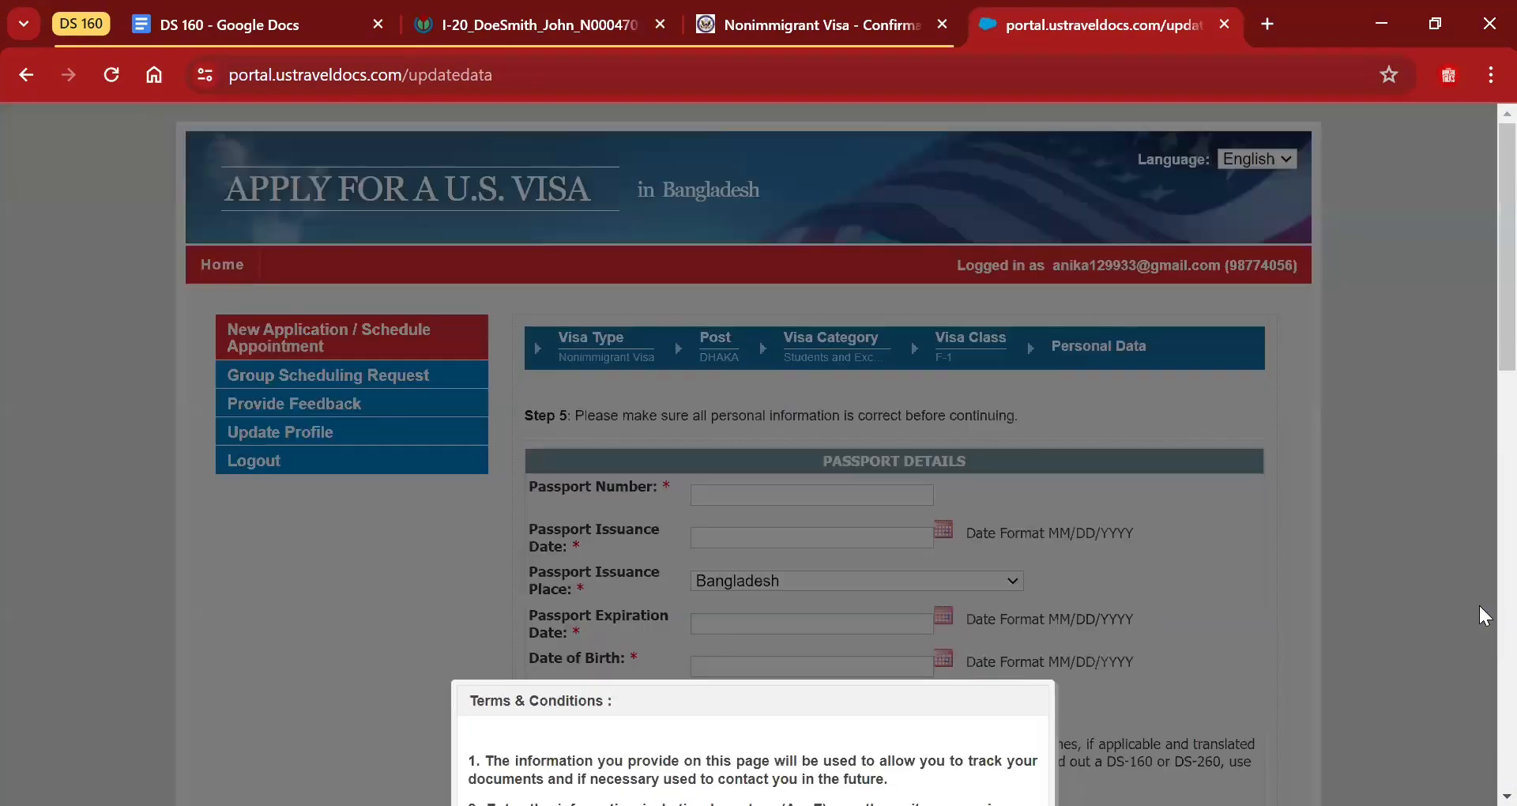
scroll(1480, 607, "down", 6)
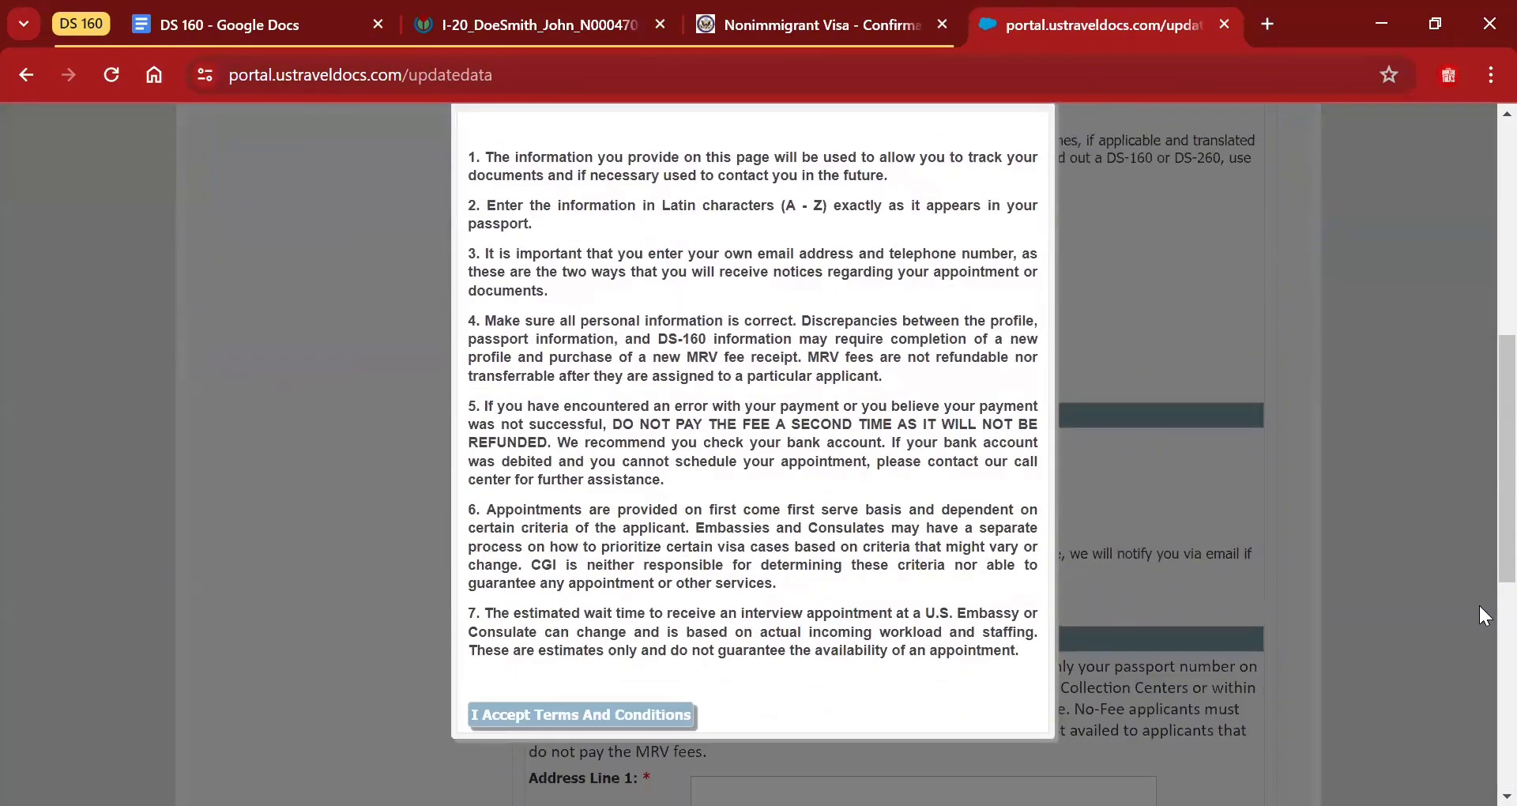
left_click(1479, 606)
scroll(1480, 607, "up", 5)
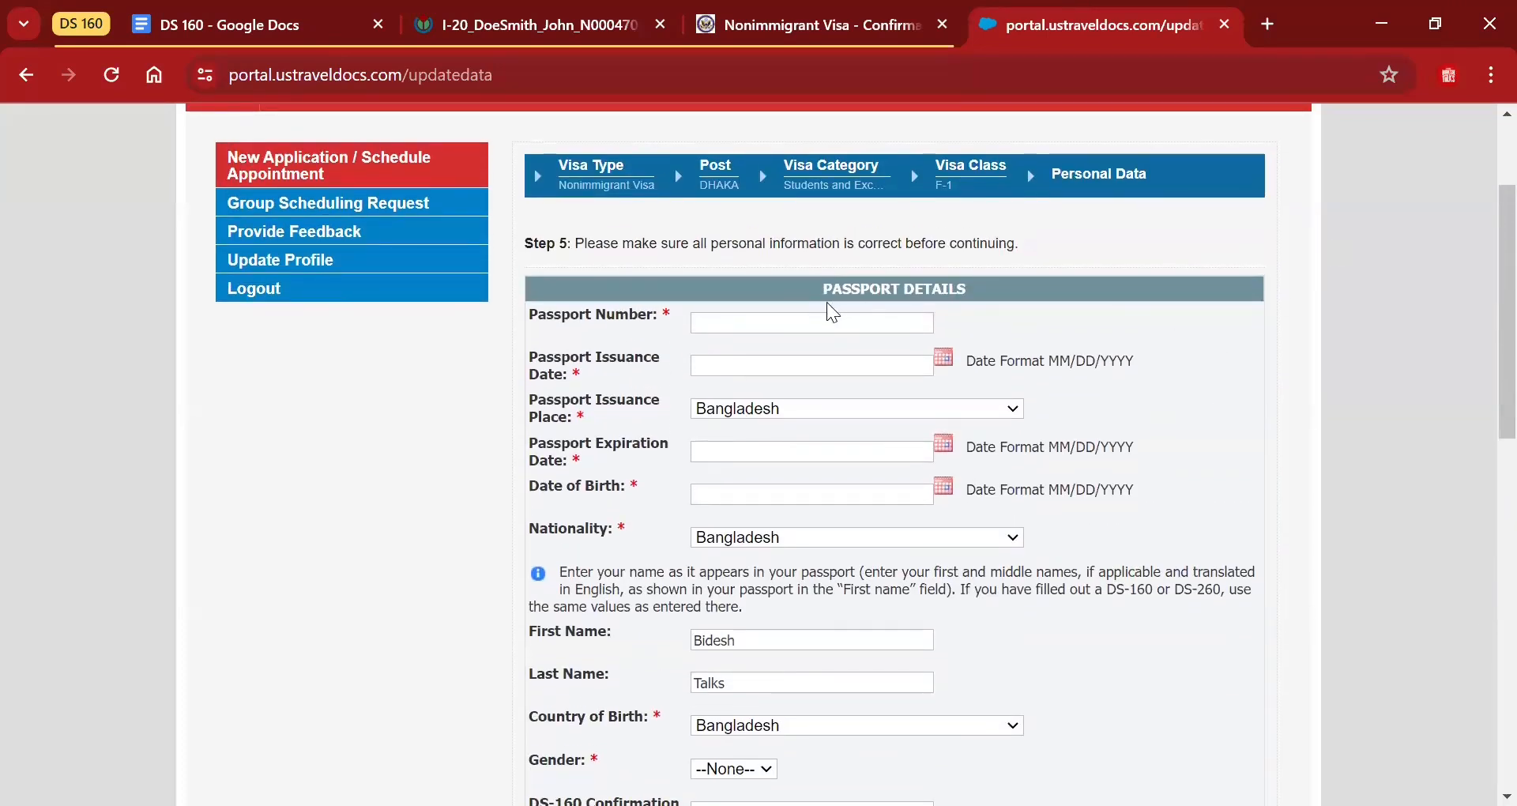
left_click(792, 325)
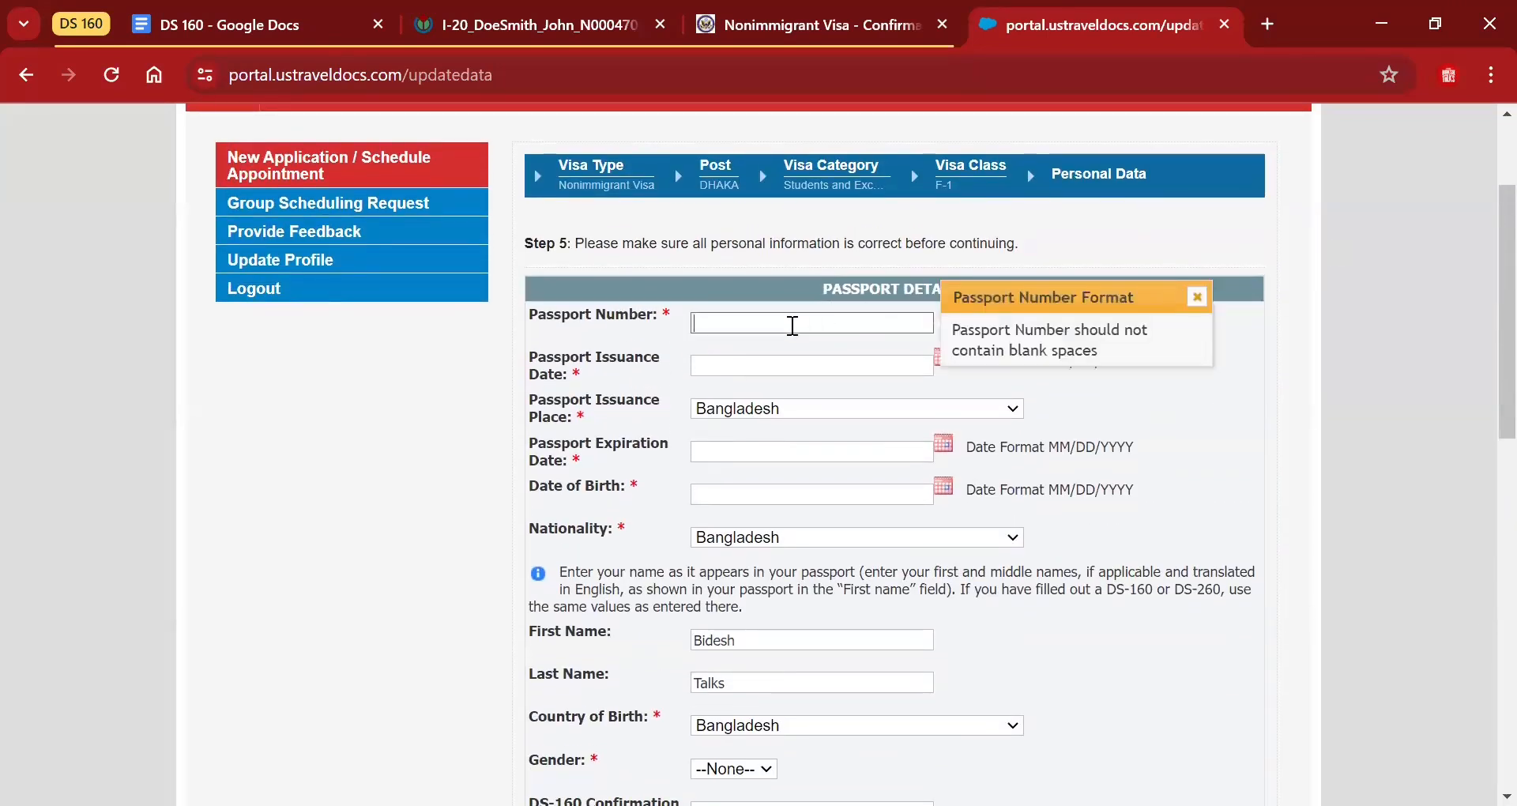
type("1234567")
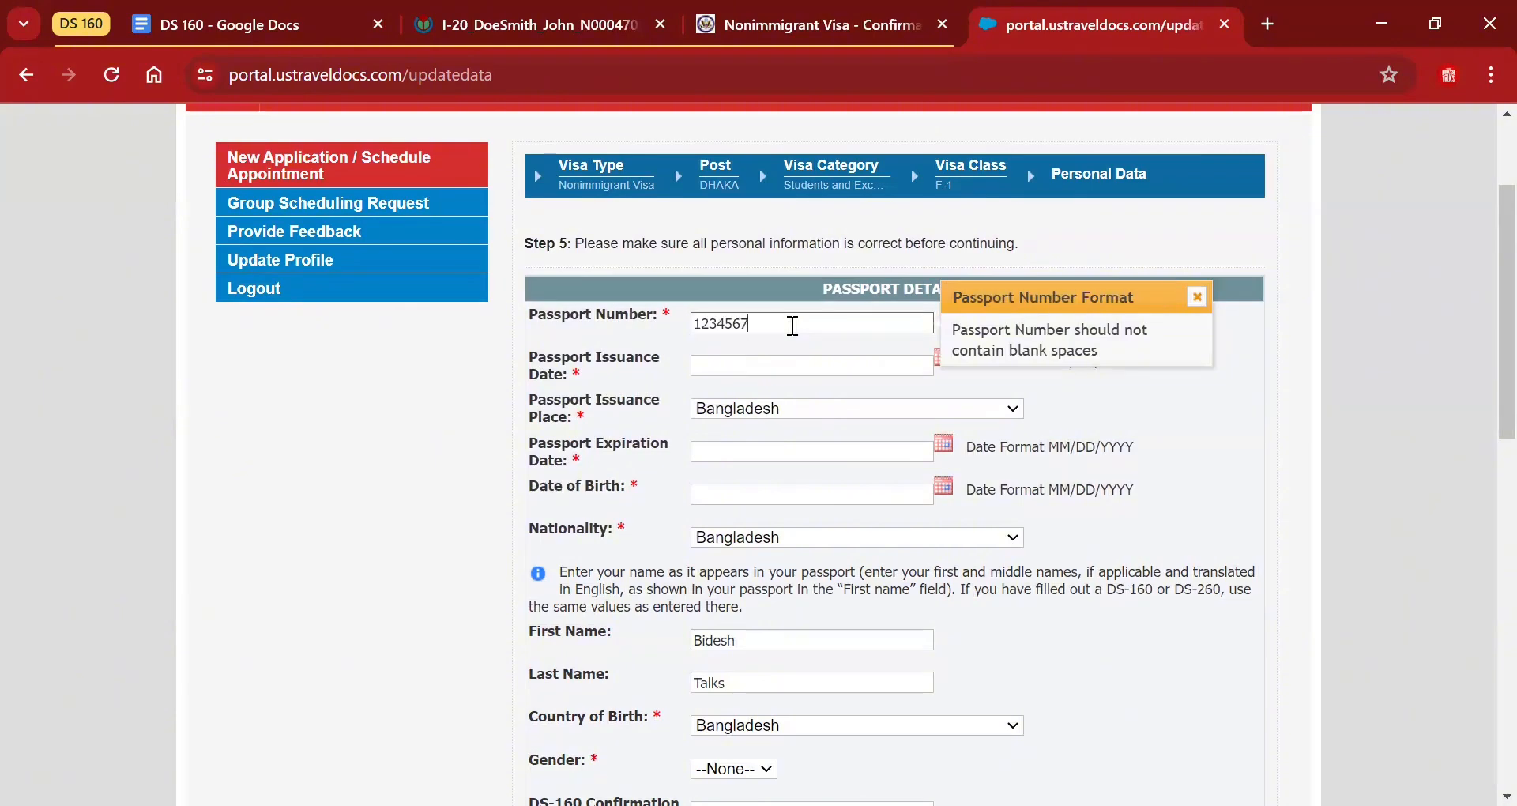
Set the passport issuance date to 04/07/2024 and expiration date to 04/17/2030.
left_click(756, 365)
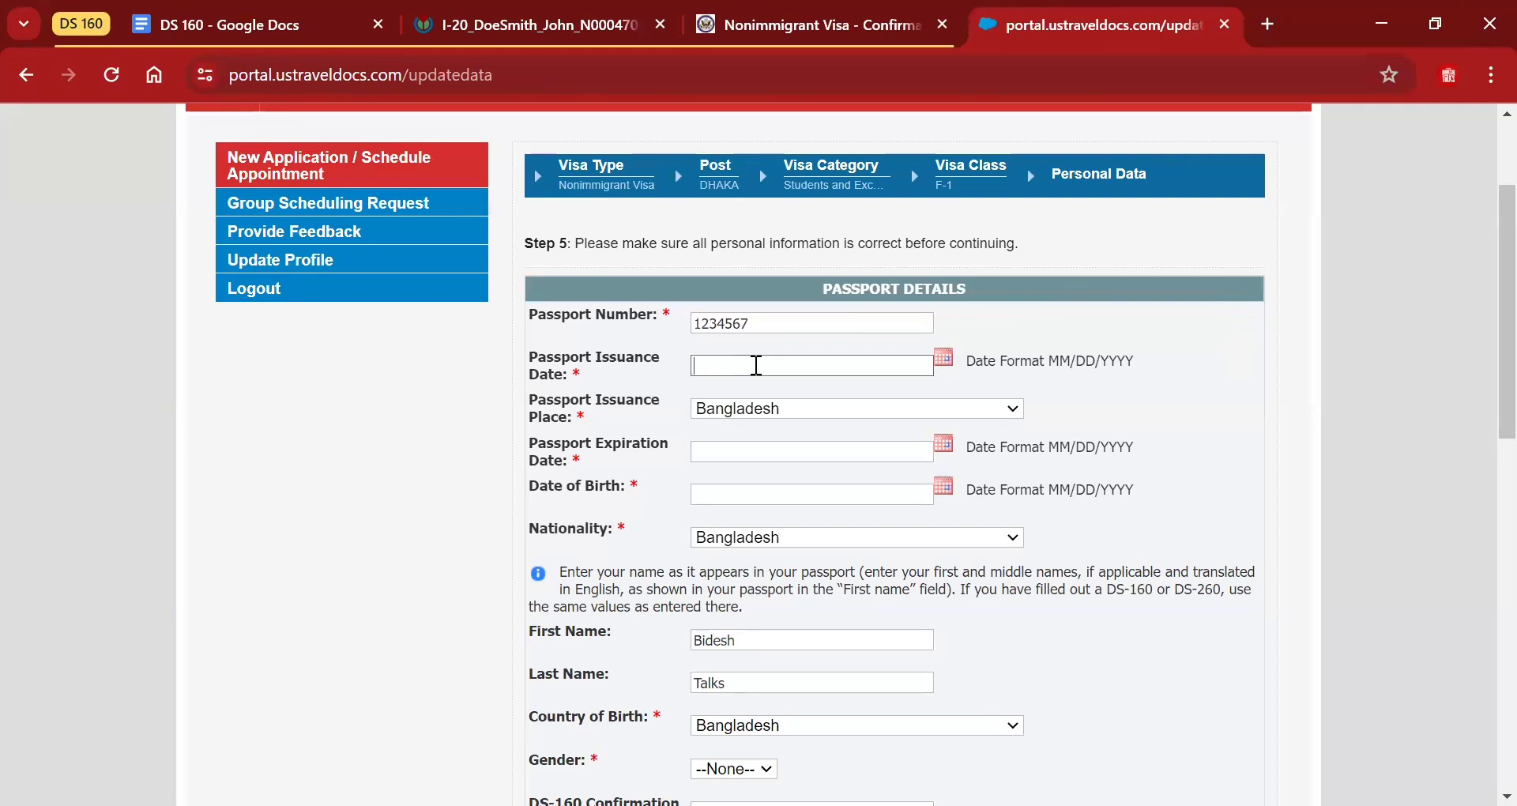
left_click(943, 358)
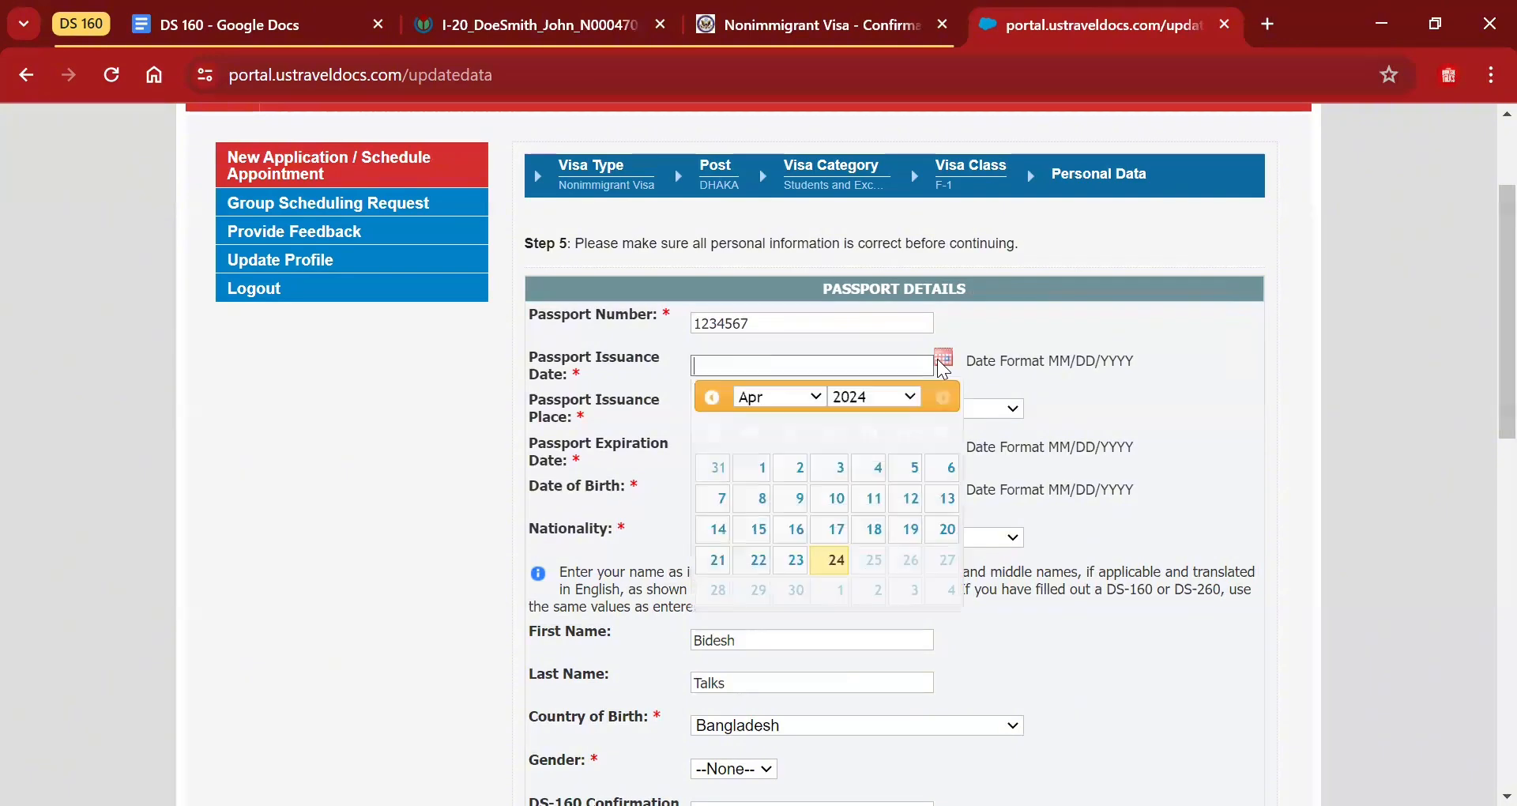
left_click(718, 505)
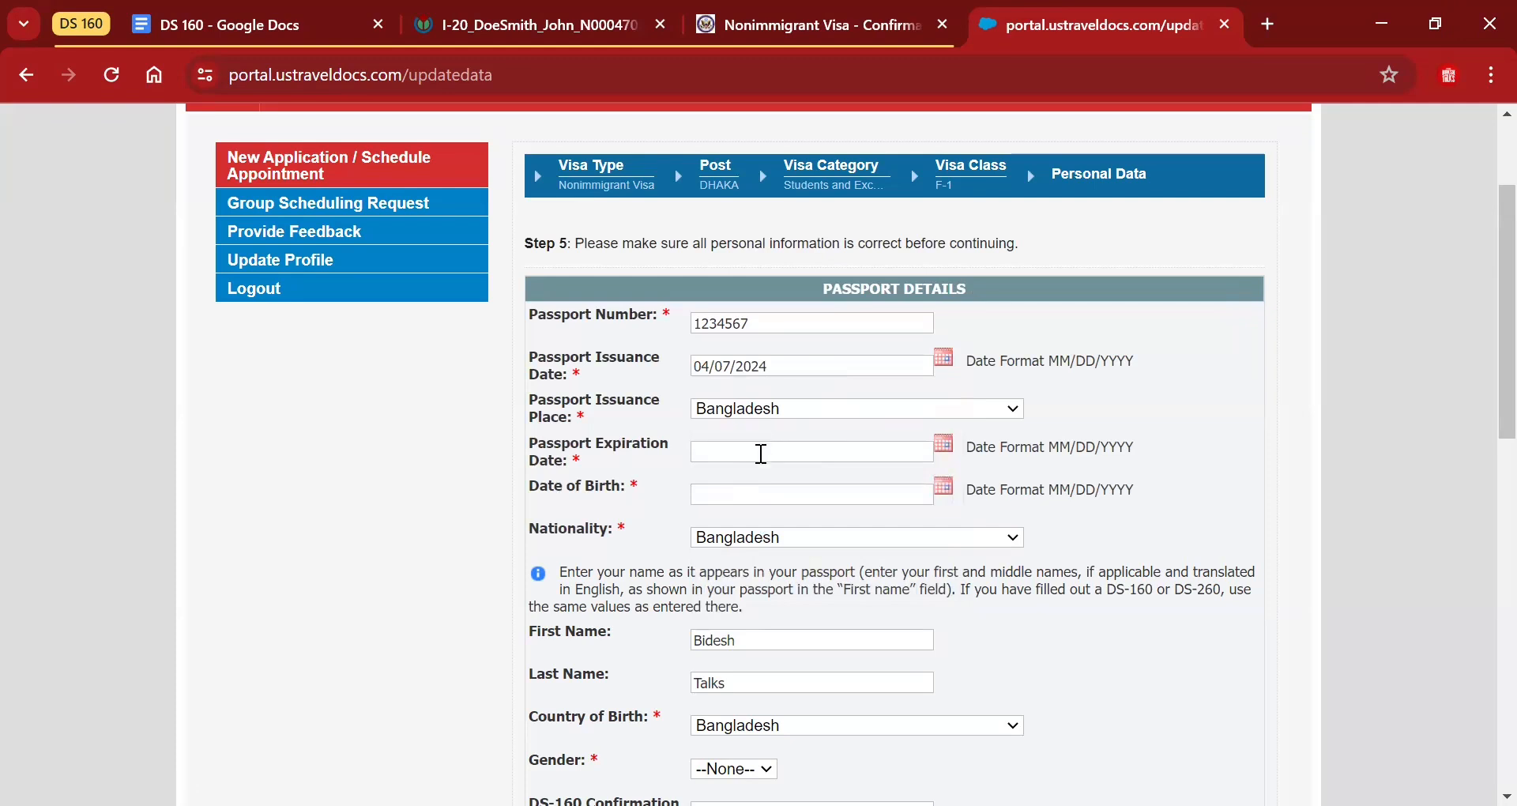
left_click(944, 444)
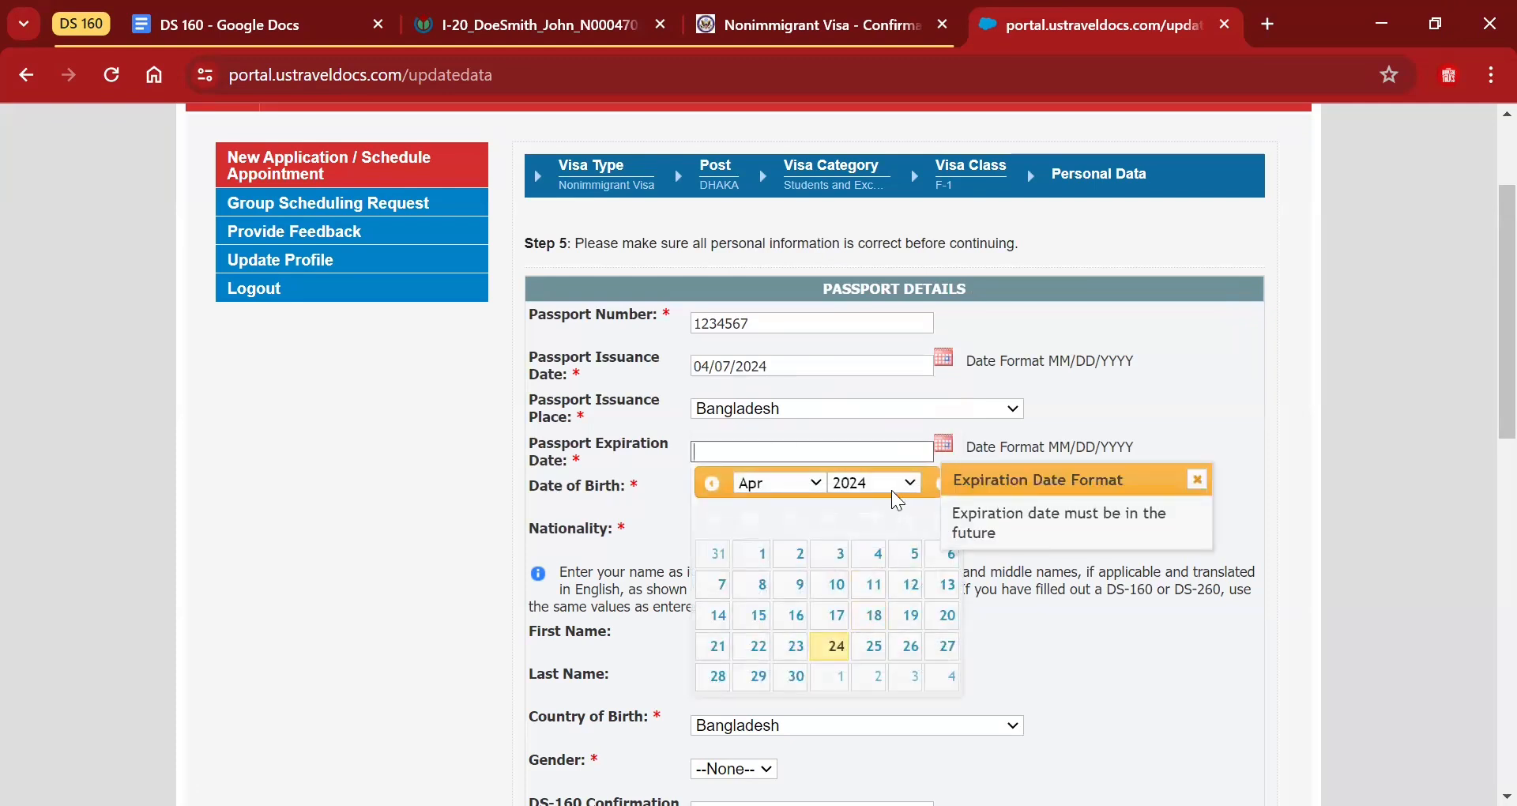
left_click(903, 490)
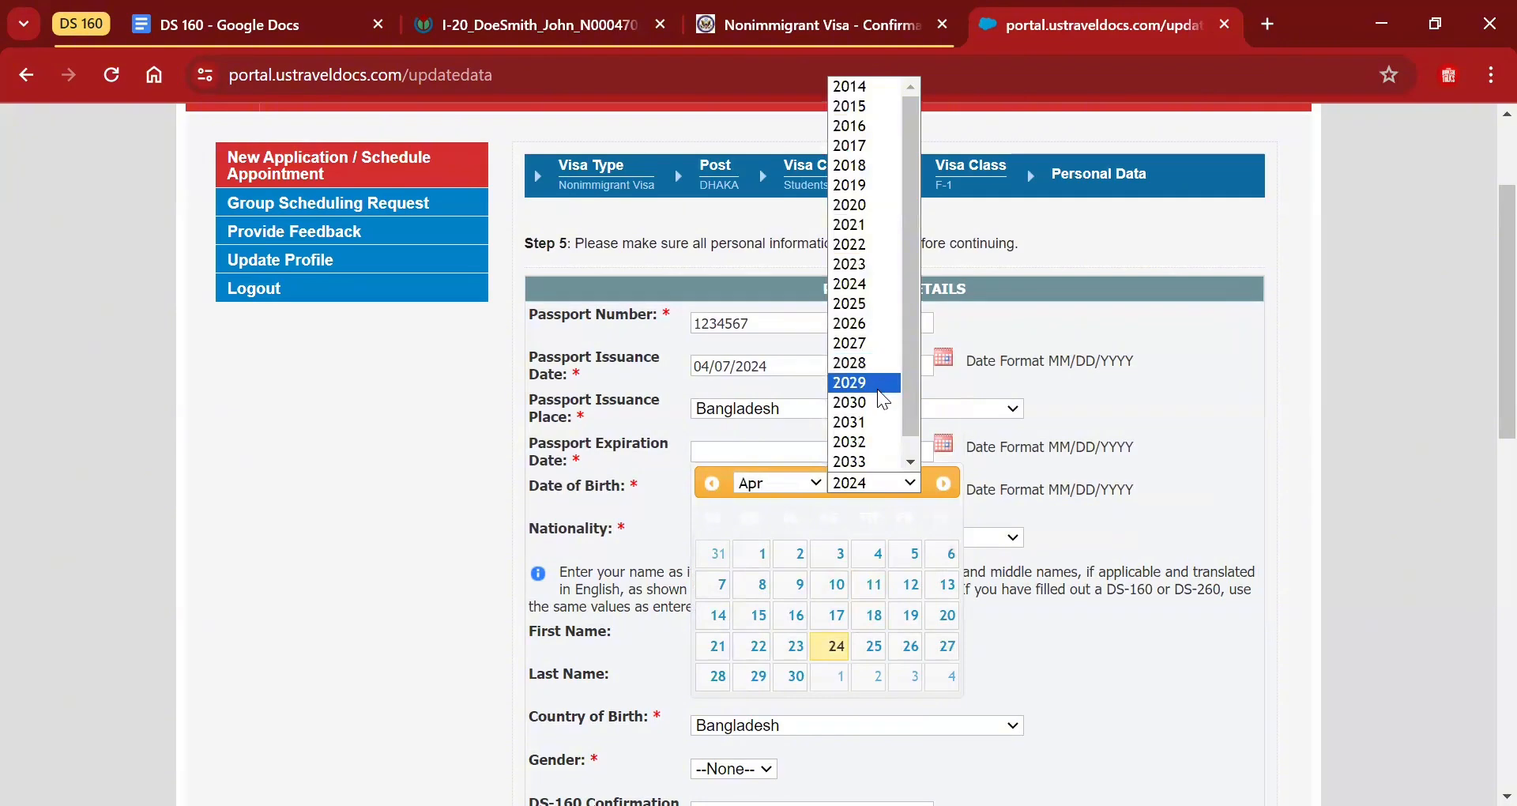
left_click(879, 404)
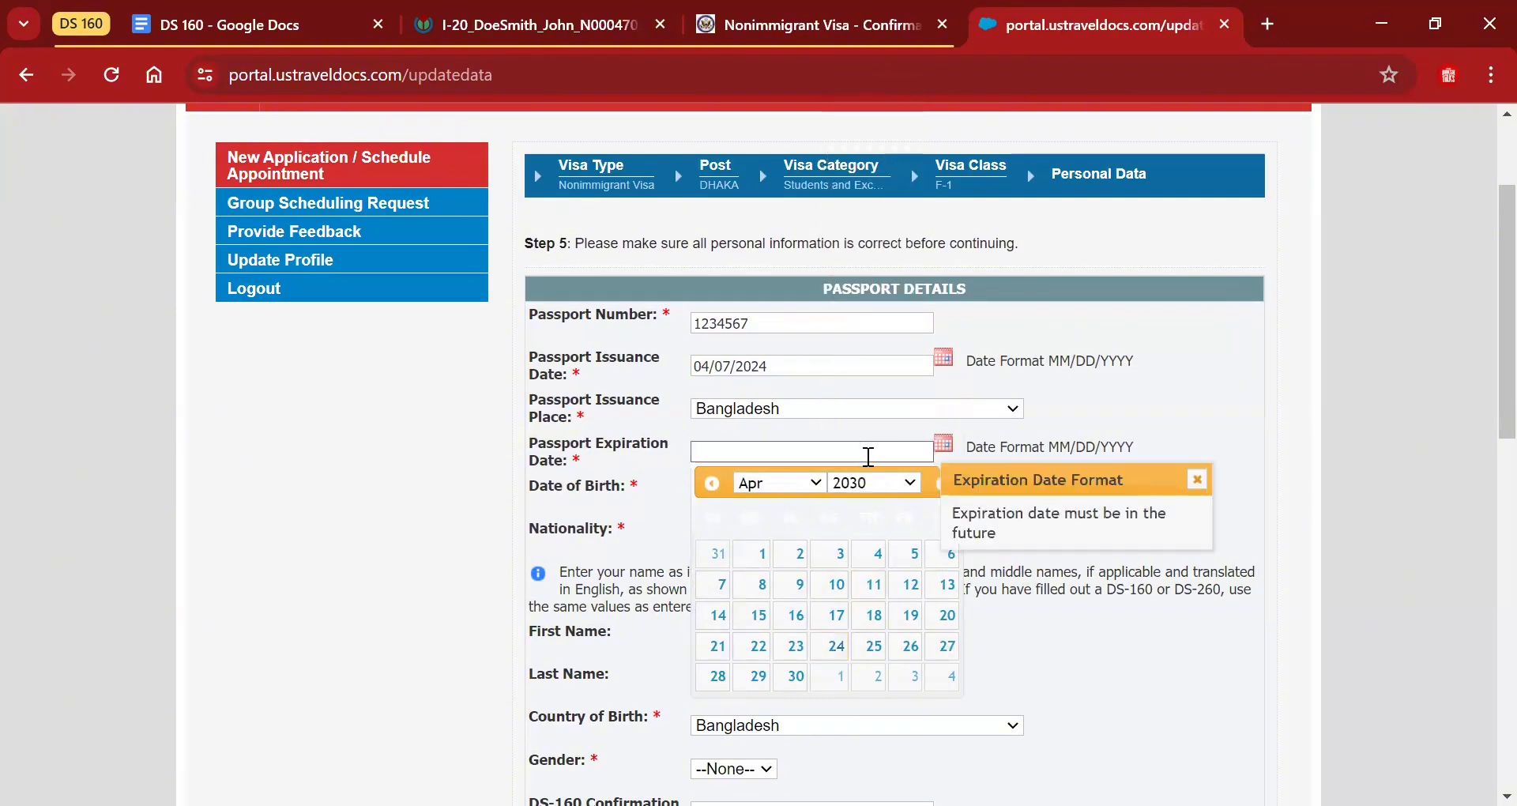
left_click(838, 617)
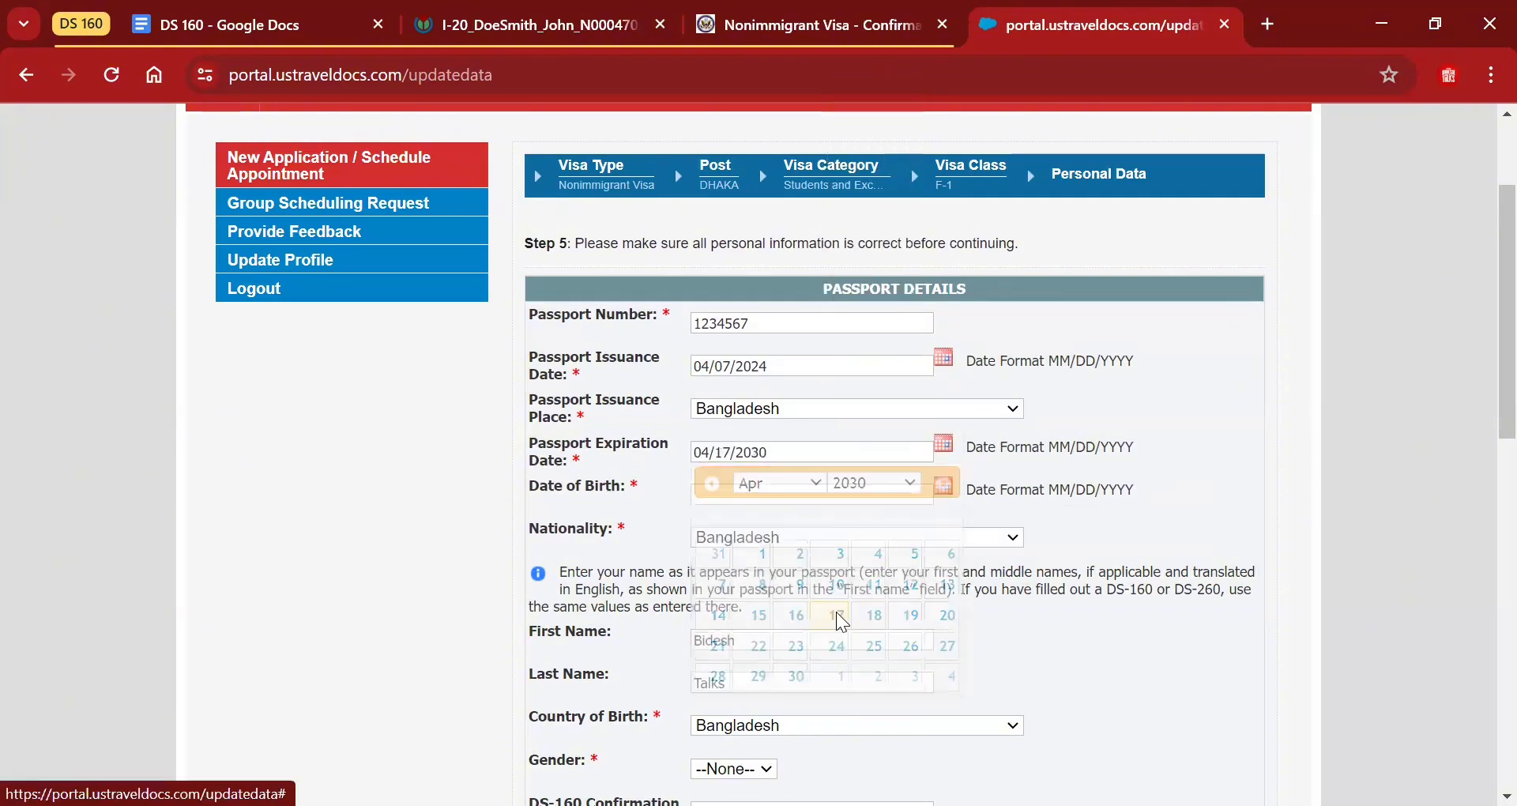
Set the date of birth to 04/13/2000, correcting the year to 2000.
left_click(815, 494)
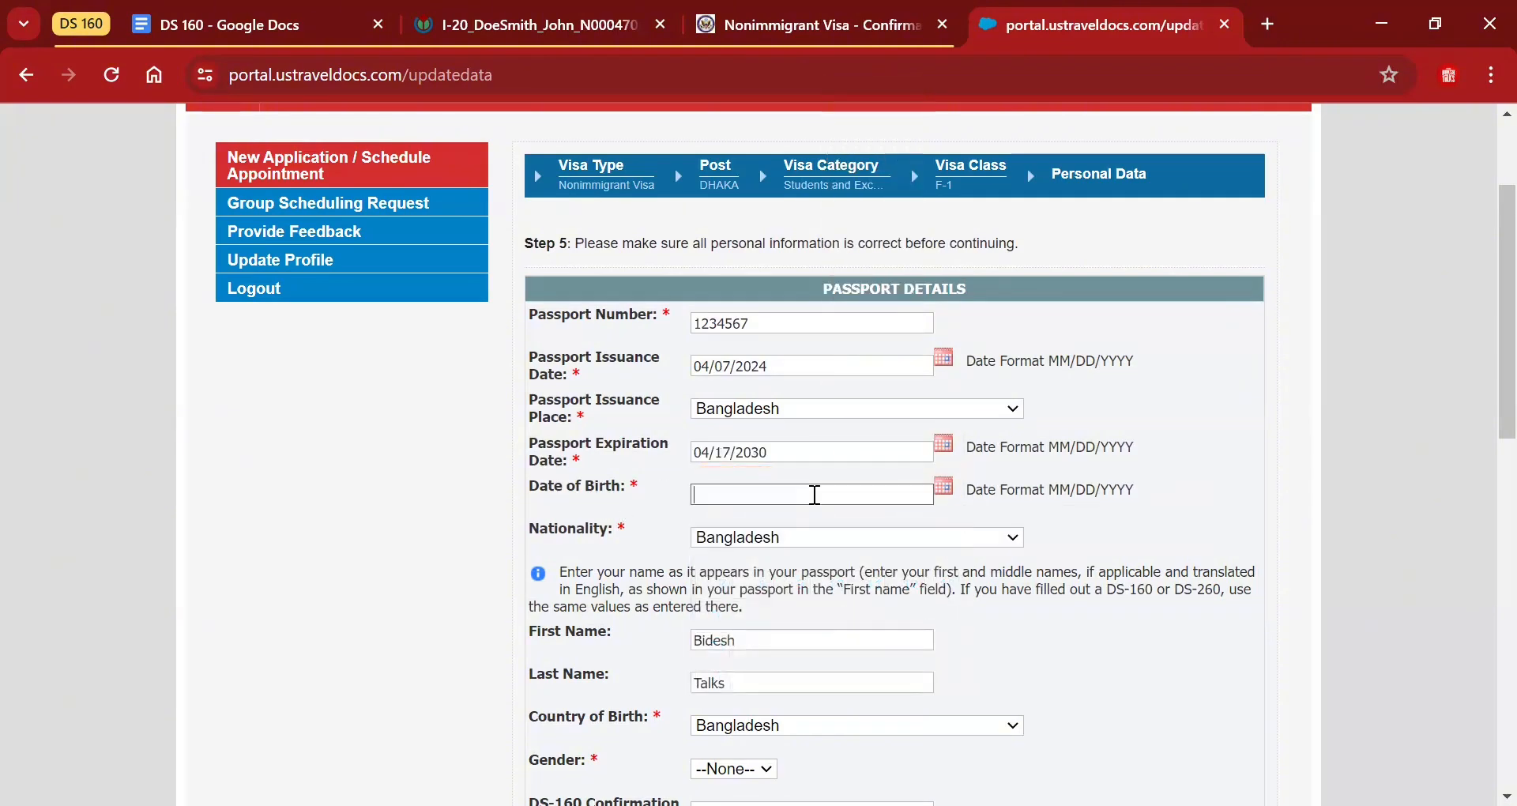
left_click(945, 487)
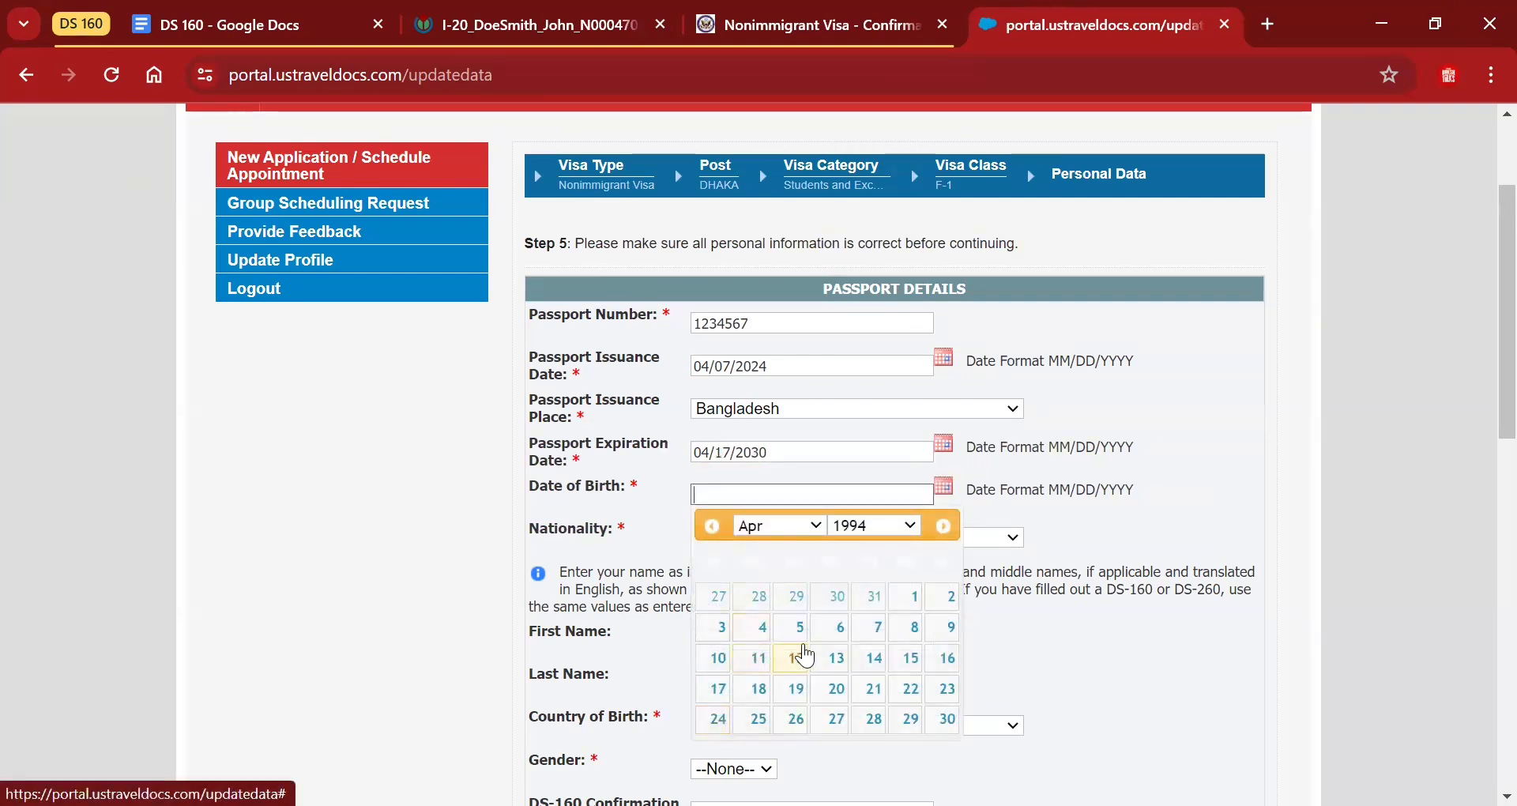
left_click(831, 657)
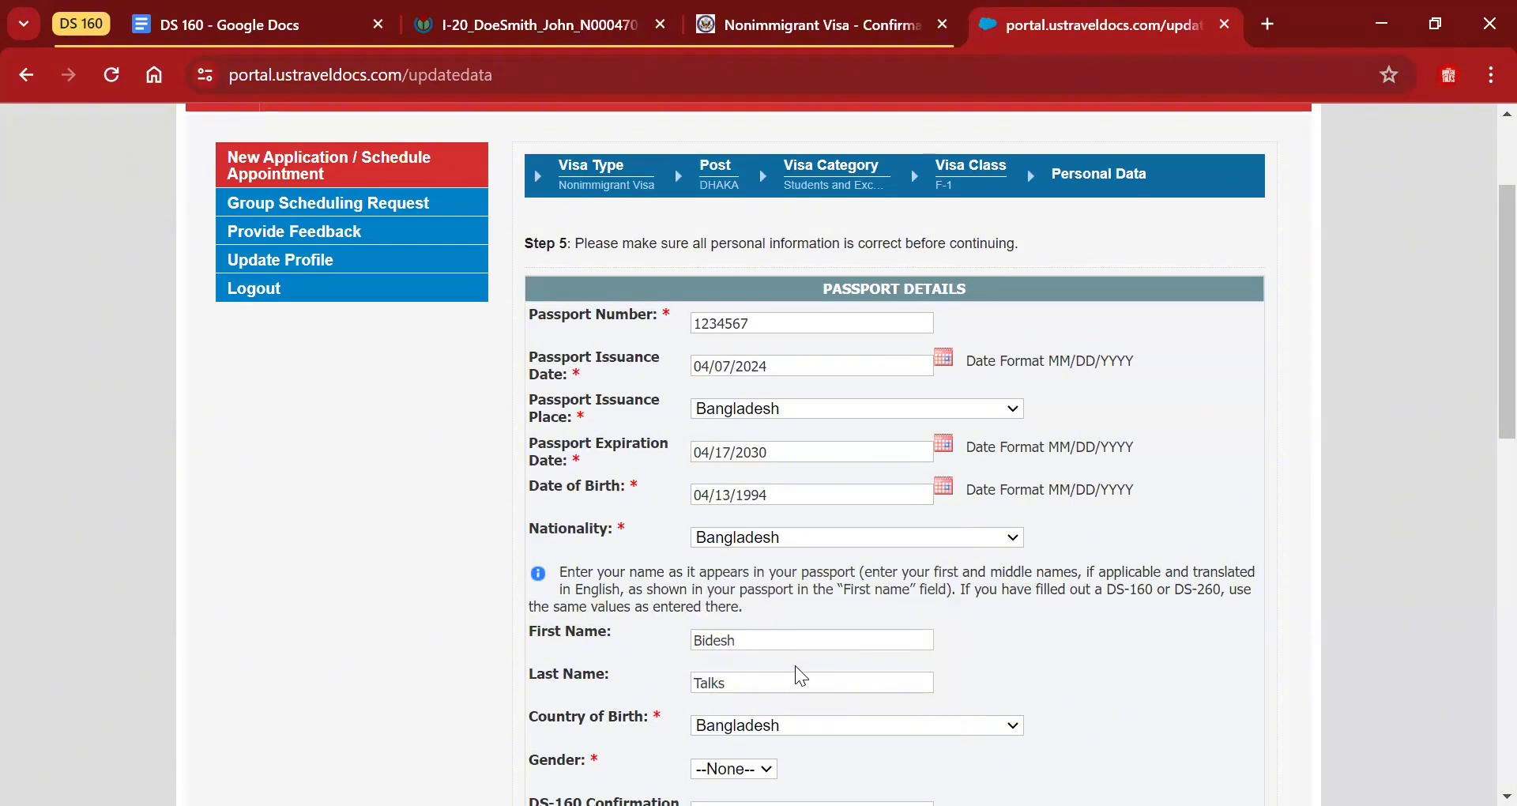
left_click(812, 495)
key("BackSpace")
key("BackSpace")
key("BackSpace")
key("BackSpace")
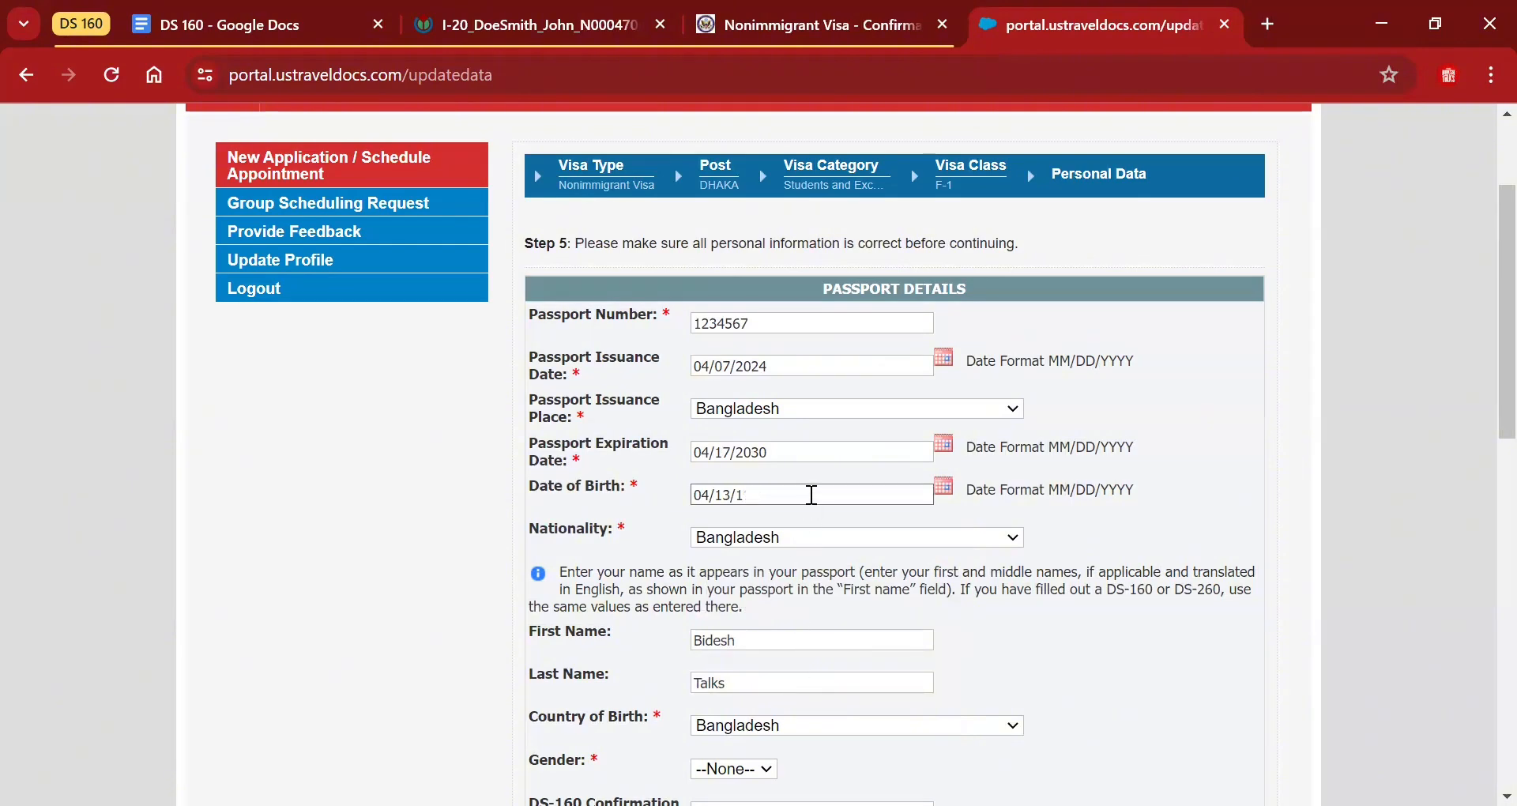
type("2000")
scroll(811, 495, "down", 3)
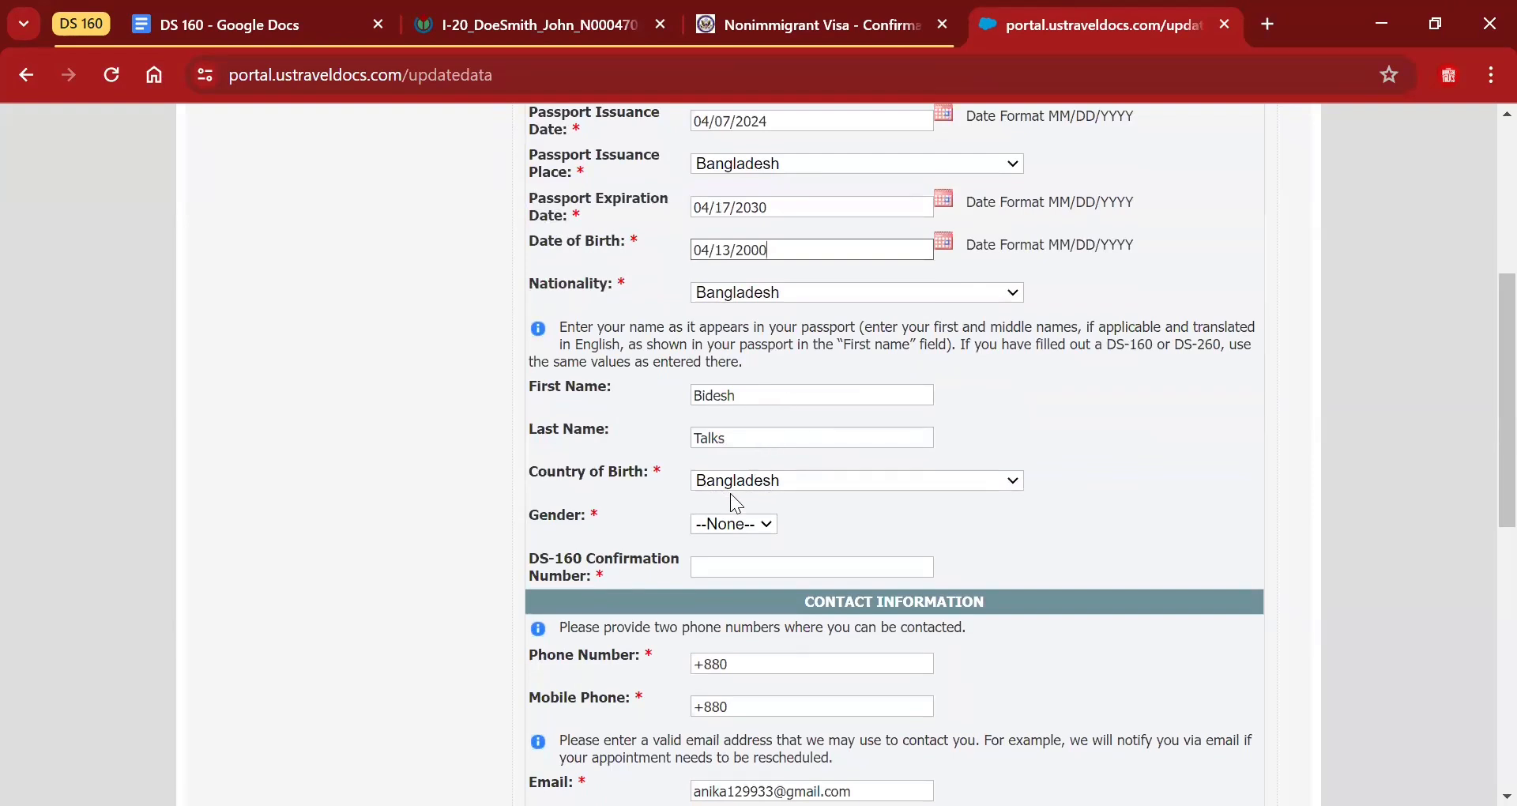
Set gender to Female and fill in the DS-160 confirmation number copied from the CEAC page.
left_click(740, 527)
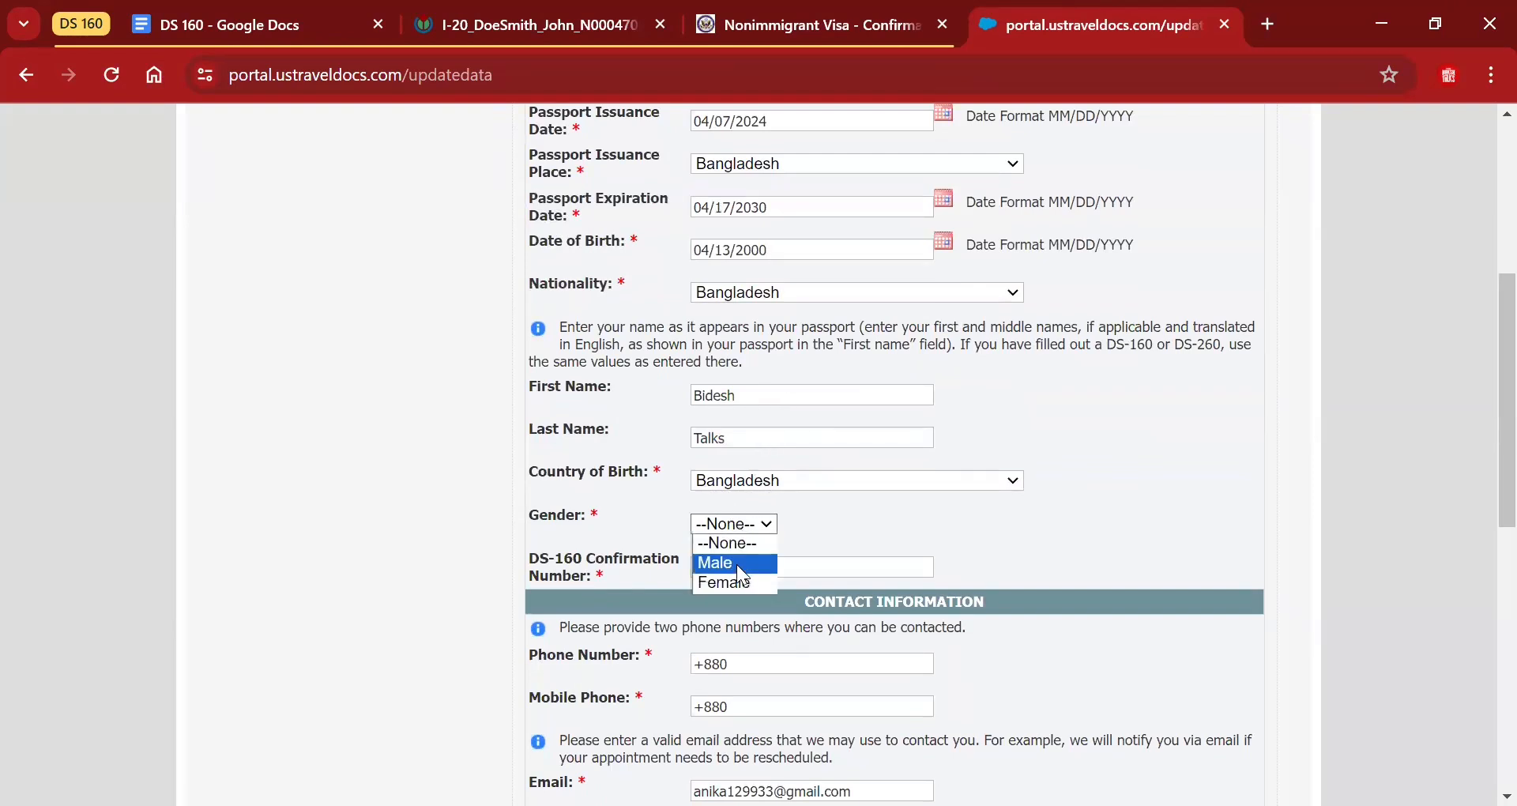
left_click(740, 585)
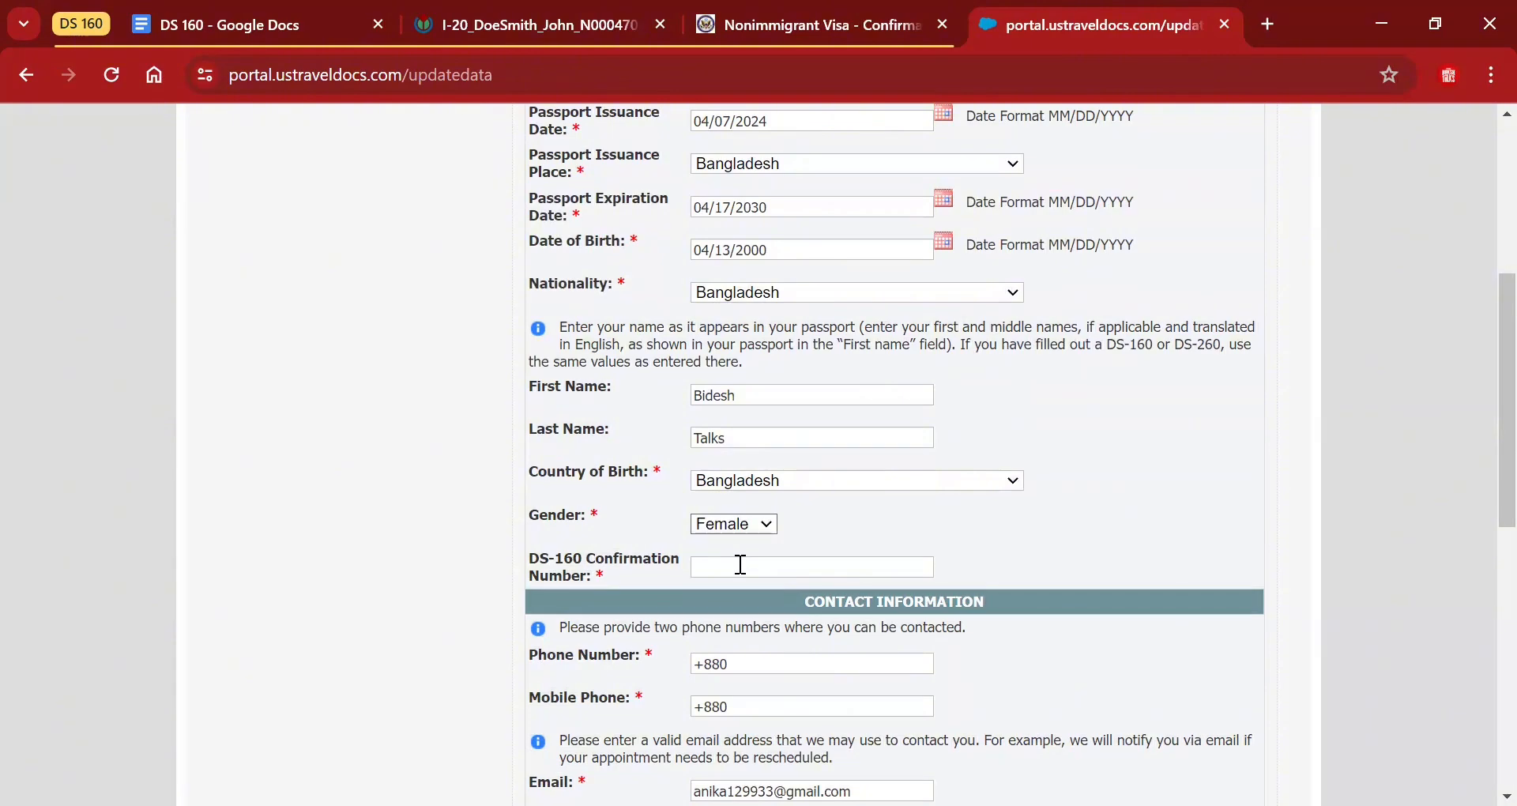
left_click(740, 565)
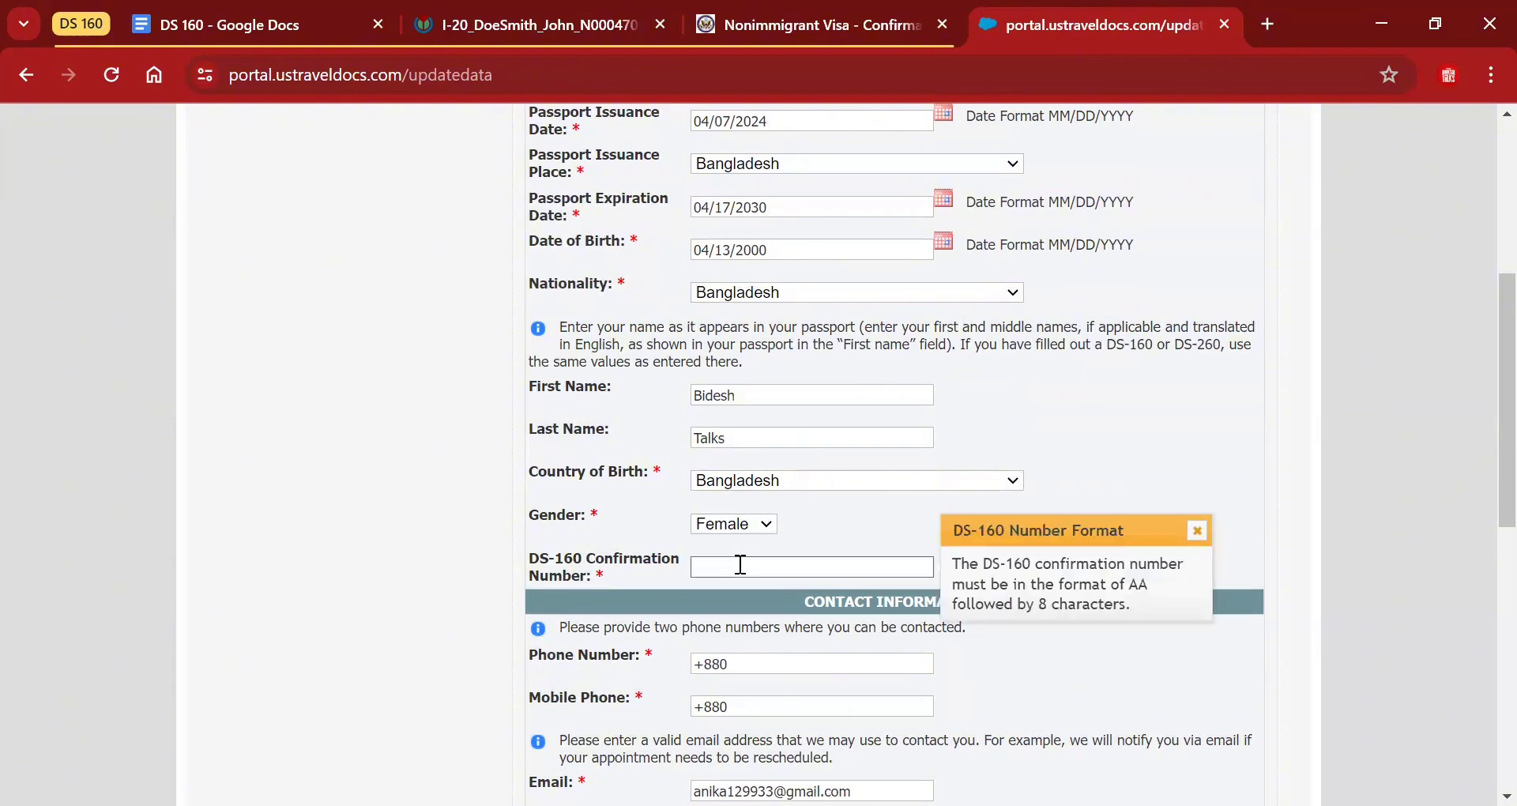
left_click(774, 14)
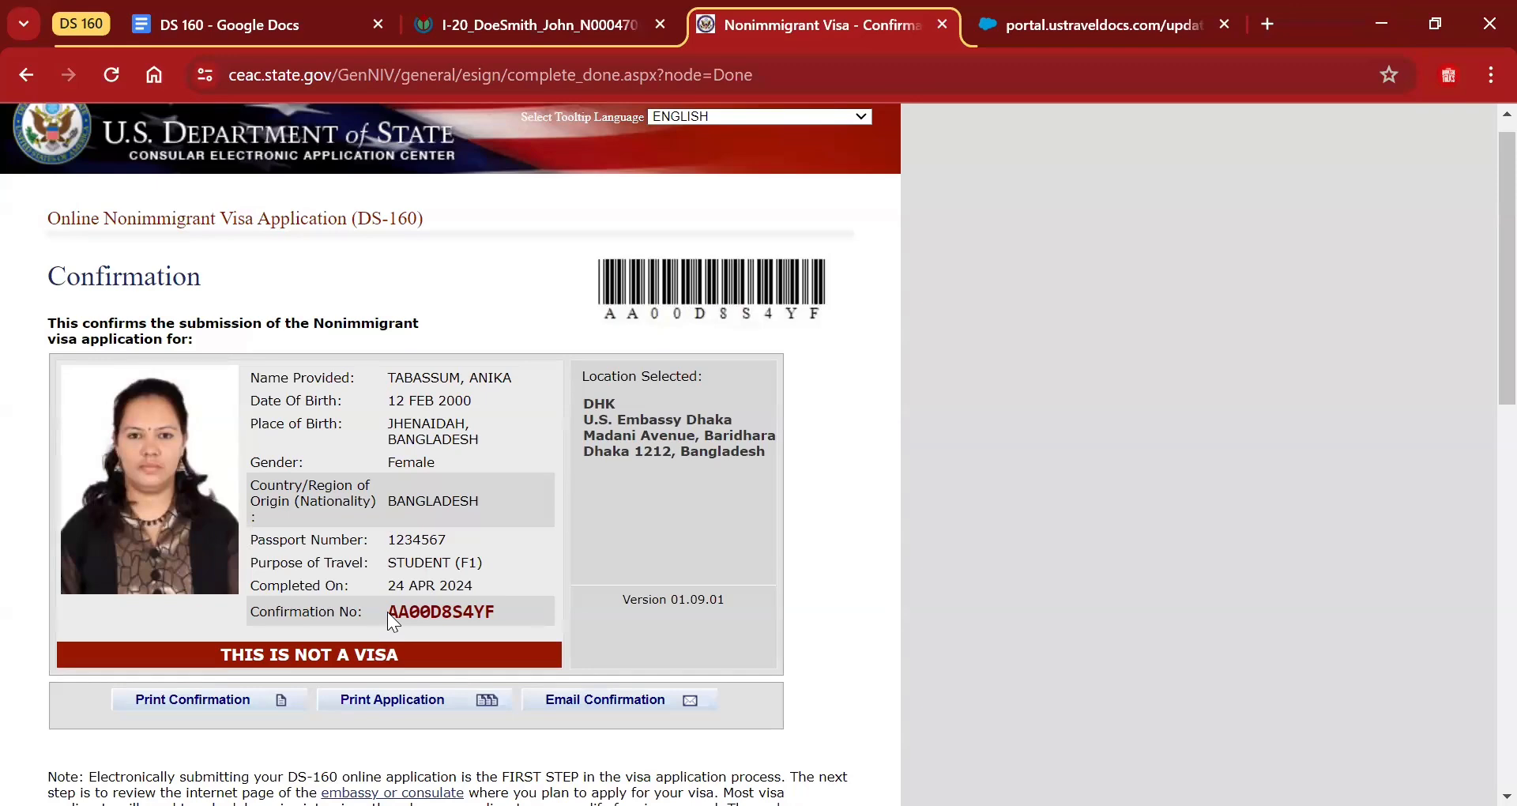
left_click_drag(387, 611, 494, 617)
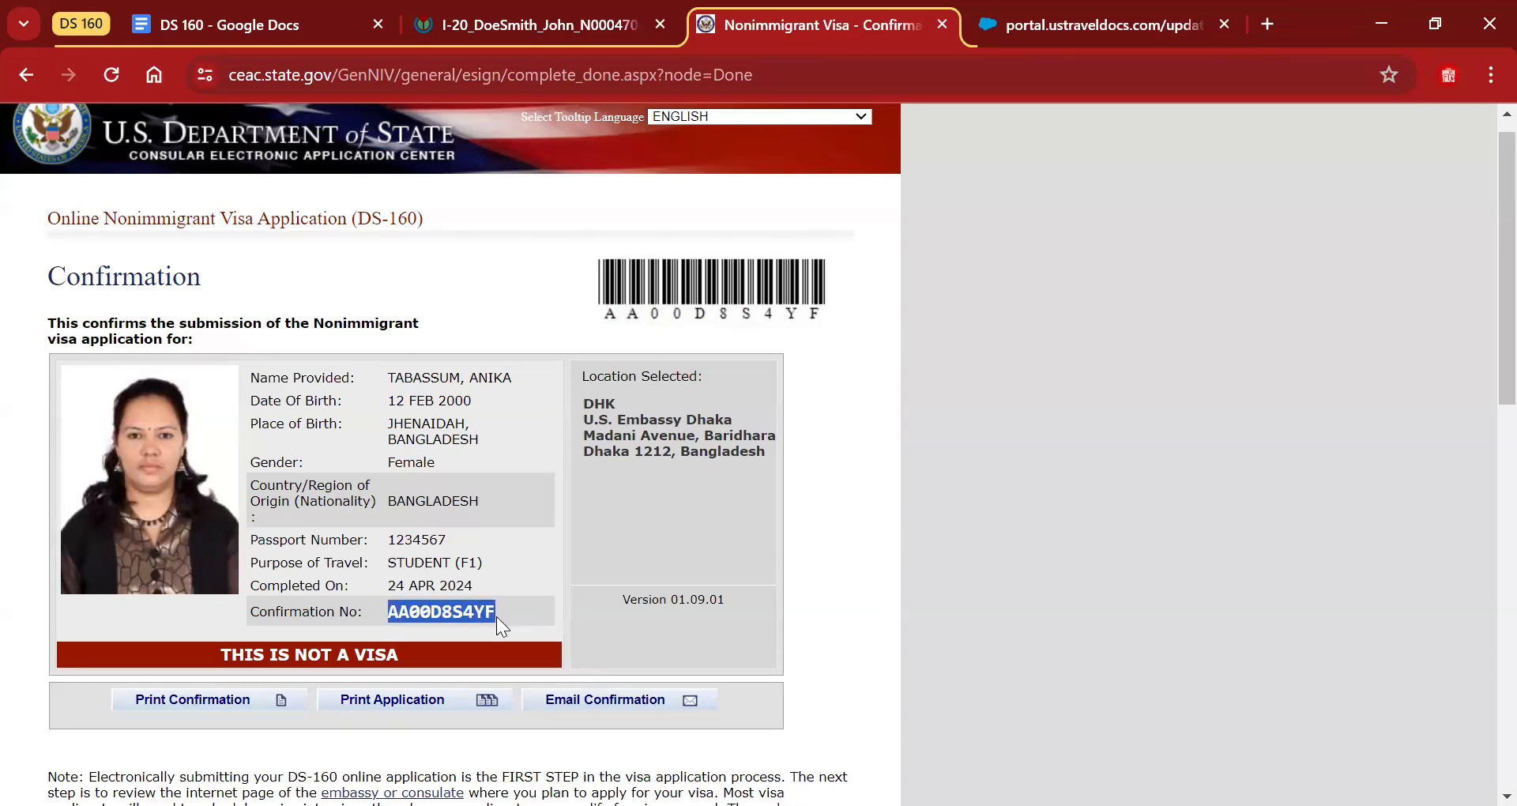
key("ctrl+Tab")
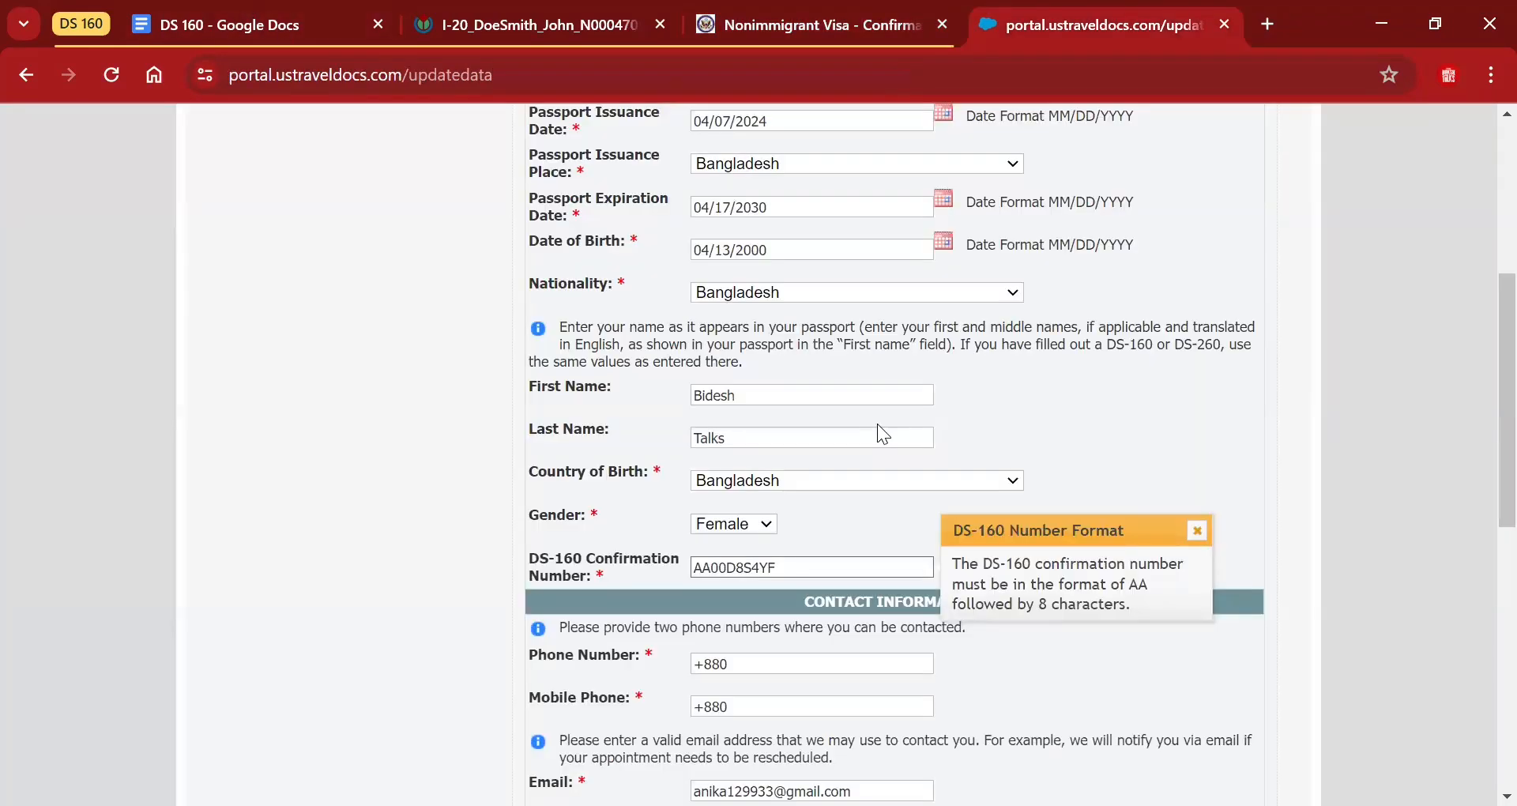
scroll(877, 434, "down", 4)
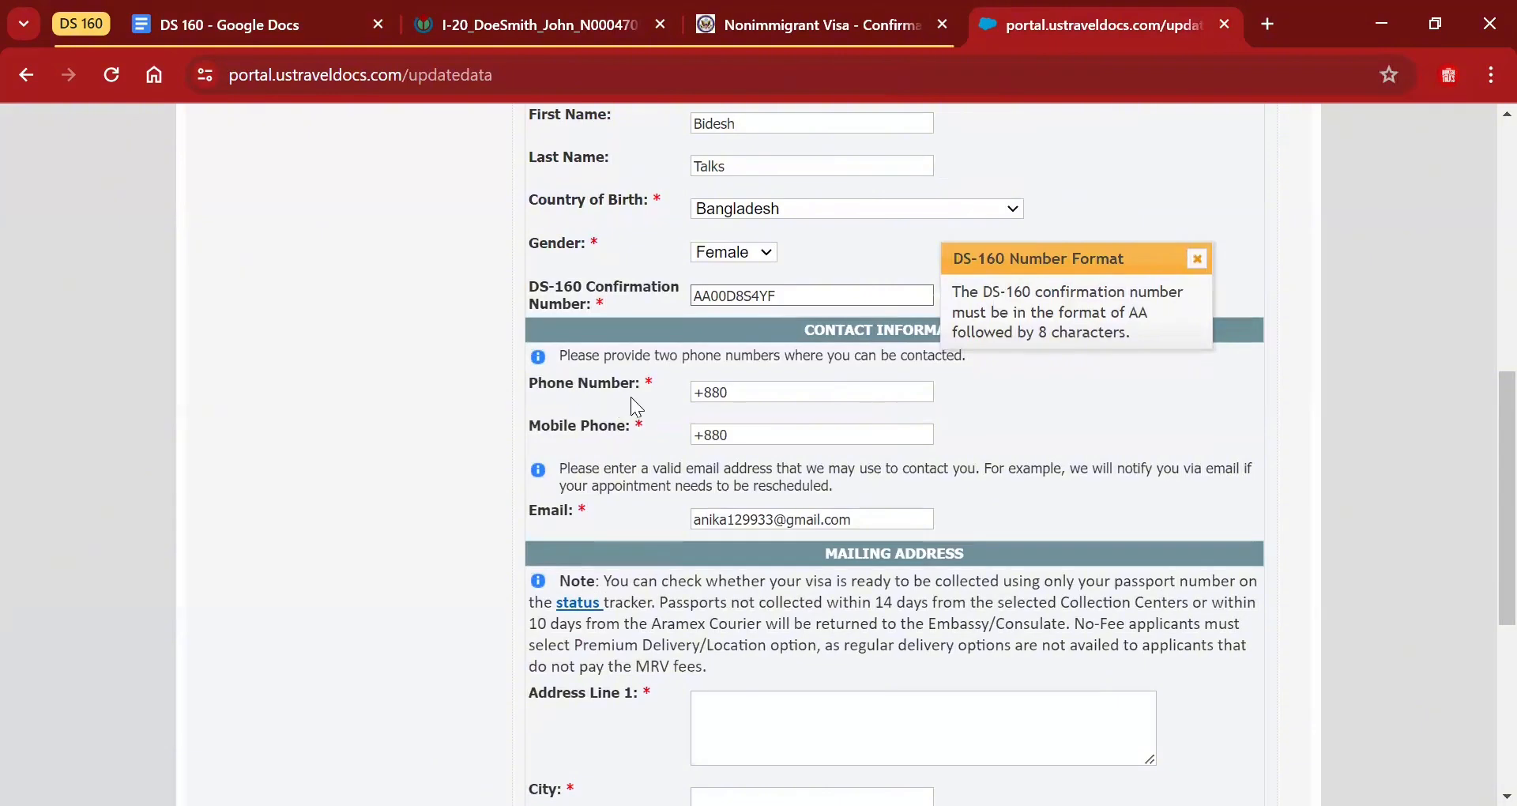
Enter the applicant's primary contact phone number.
left_click(759, 389)
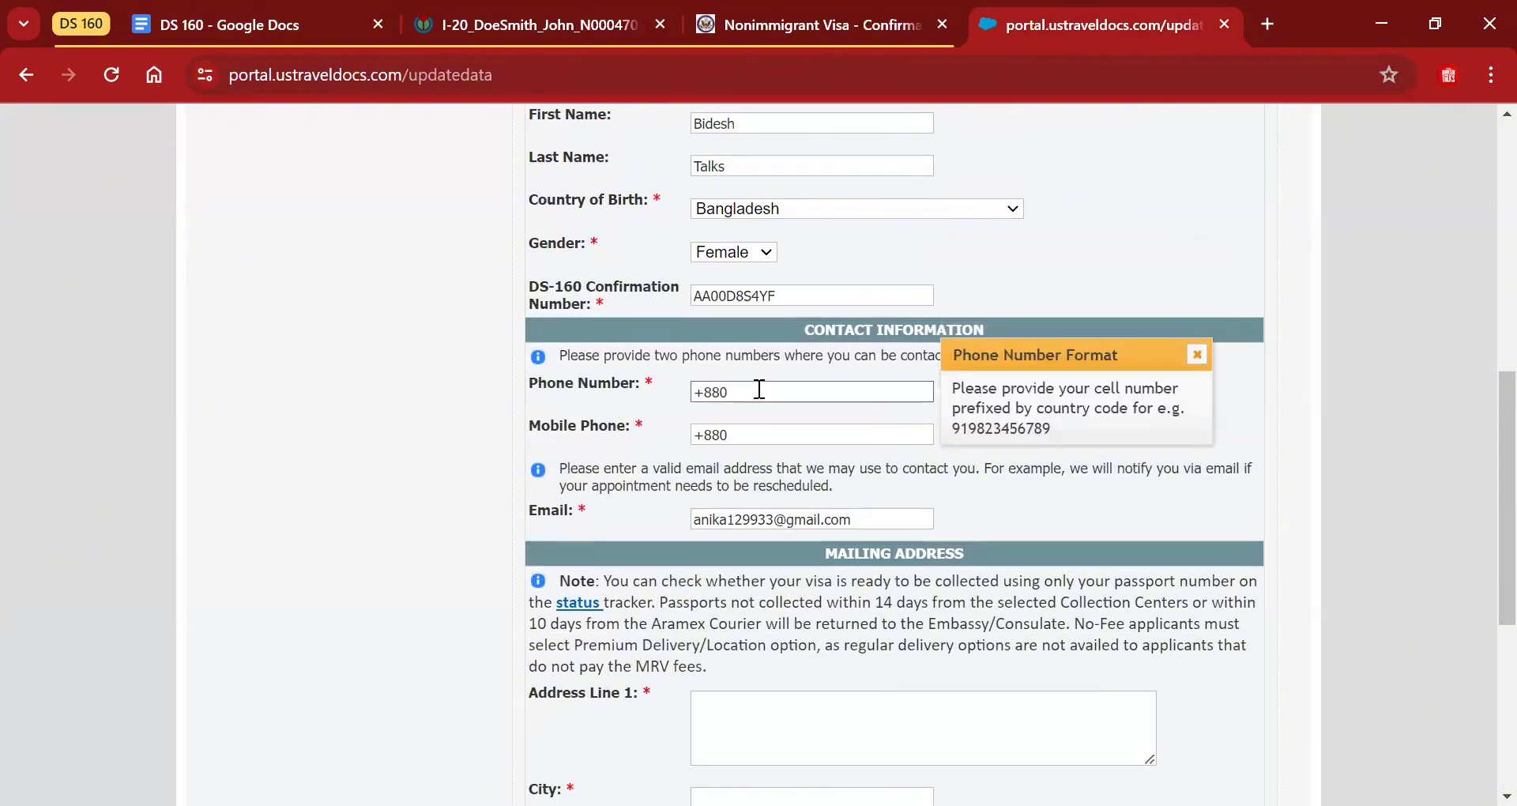
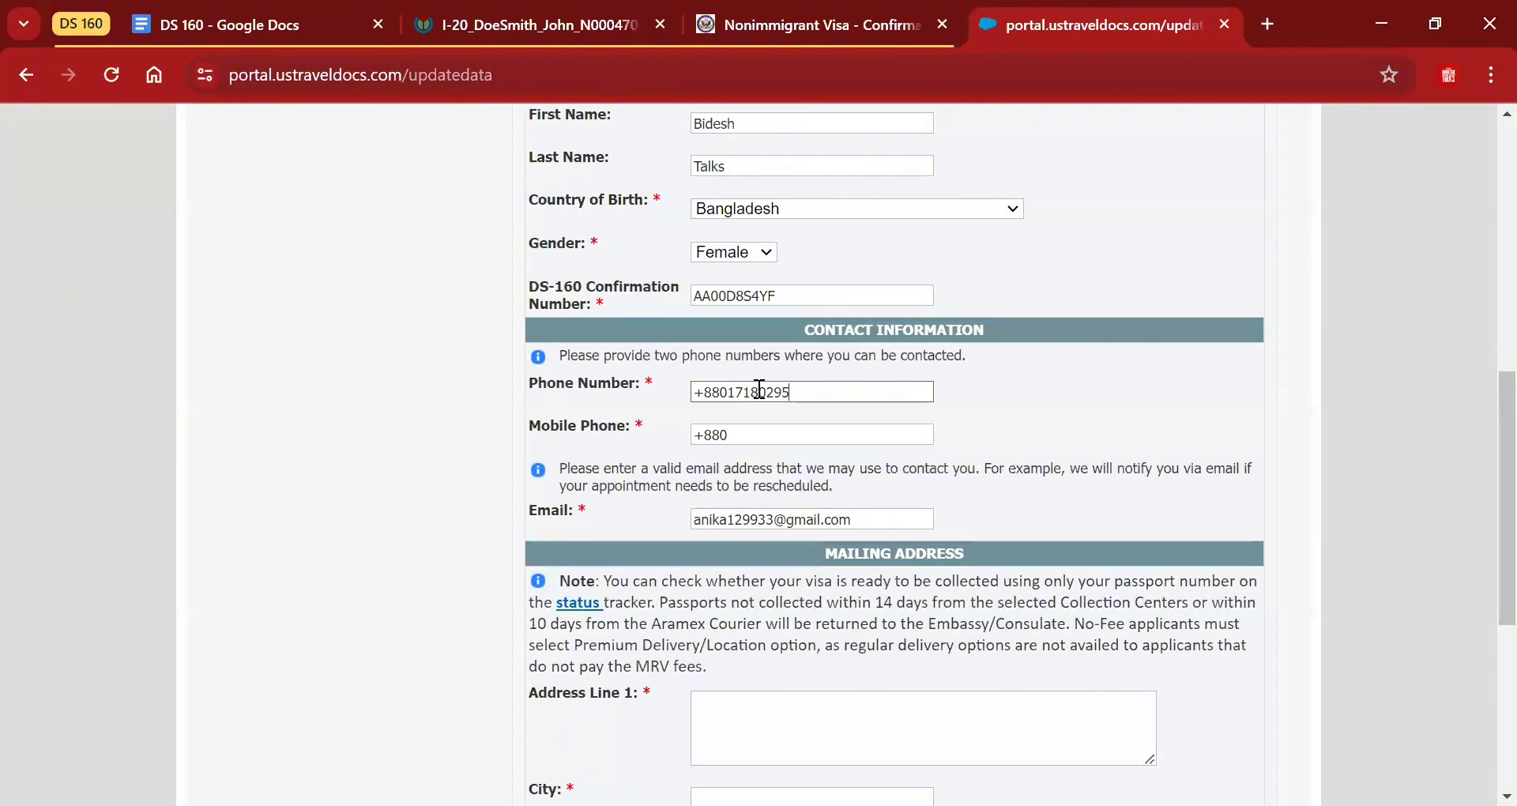
left_click(772, 433)
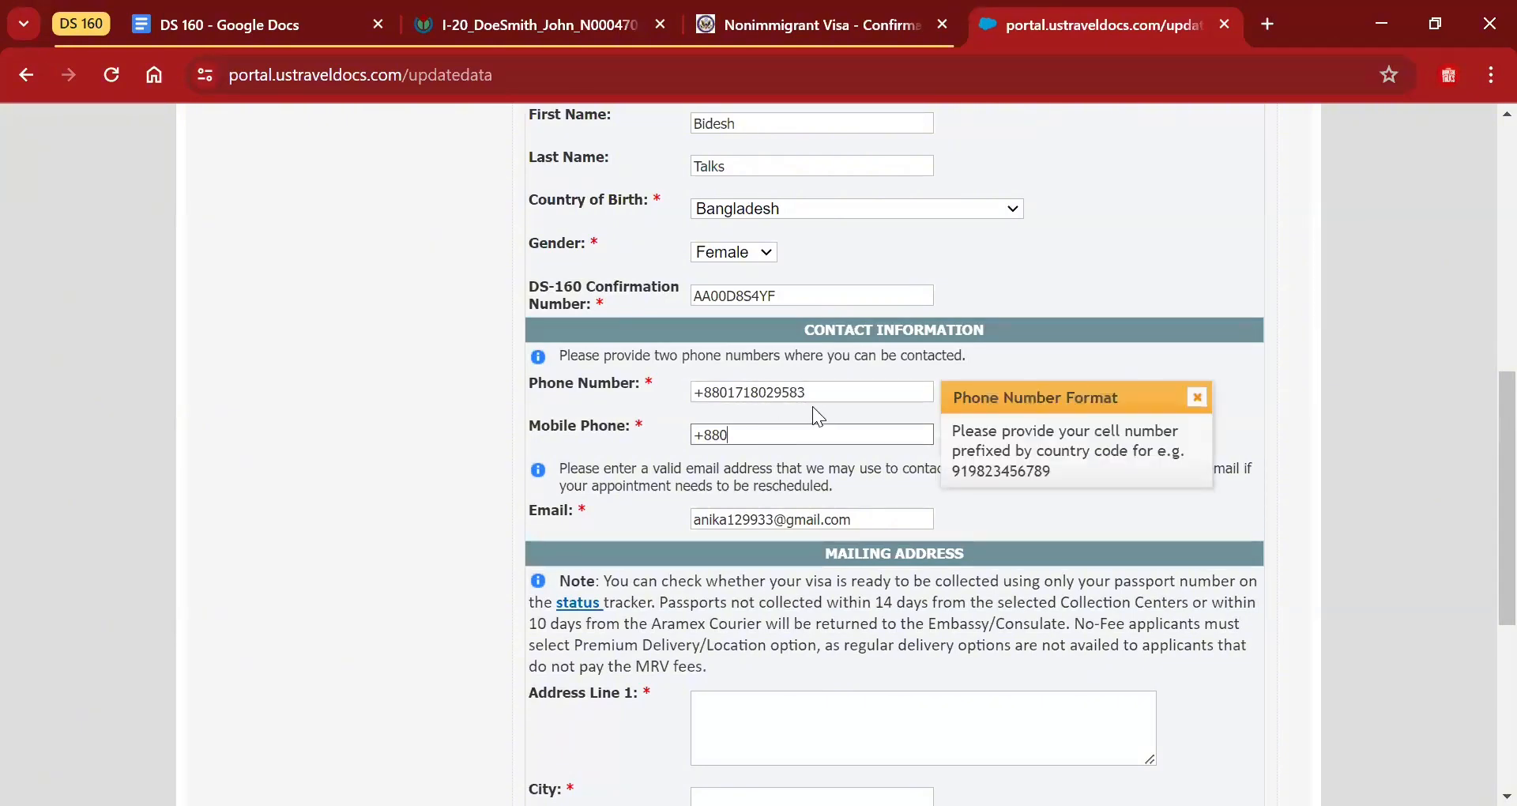
left_click(821, 387)
left_click(781, 450)
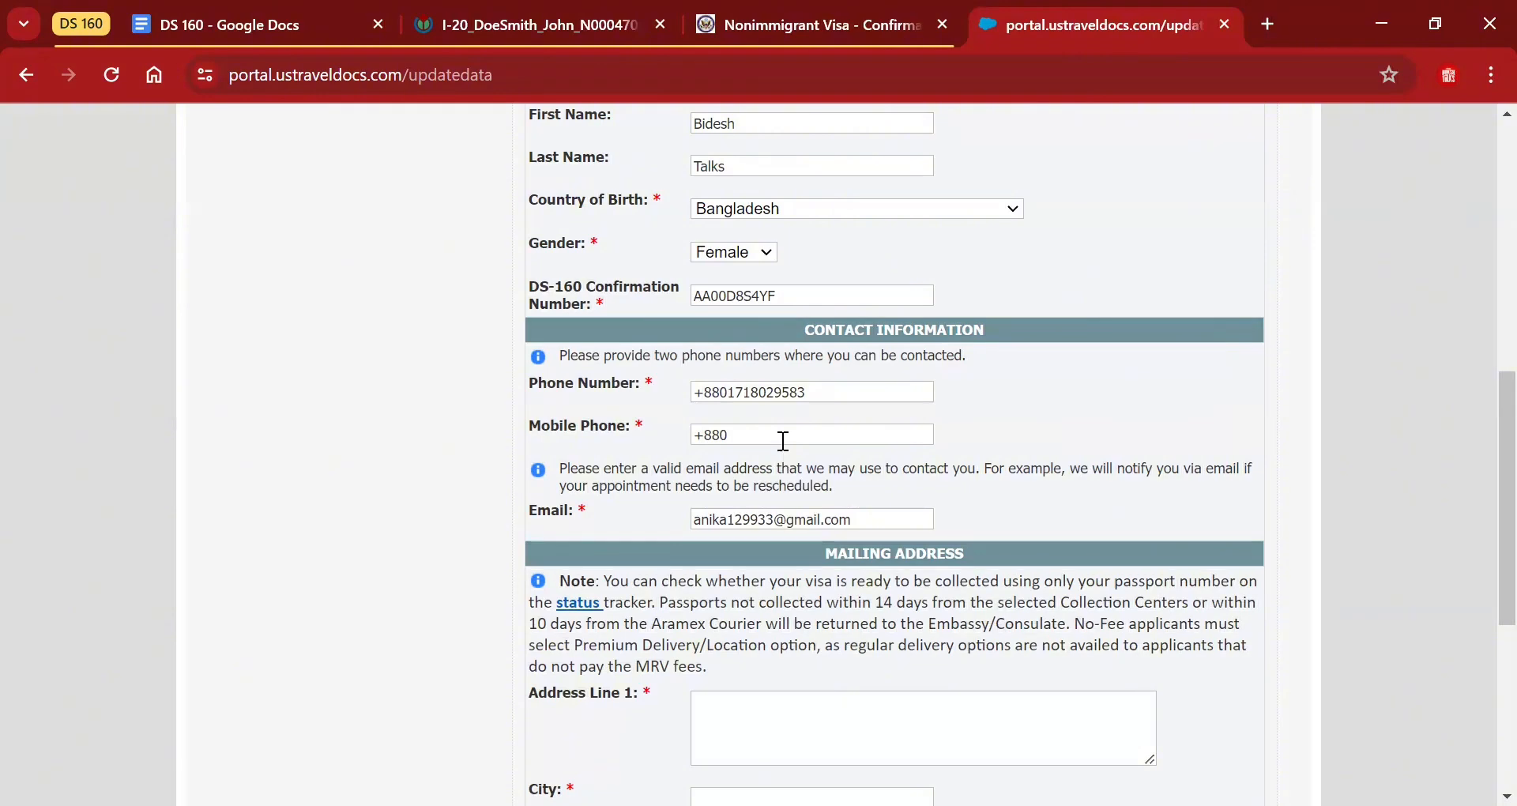
Fill Mobile Phone with the applicant's second number, correcting a mistyped digit.
left_click(783, 441)
type("7")
key("BackSpace")
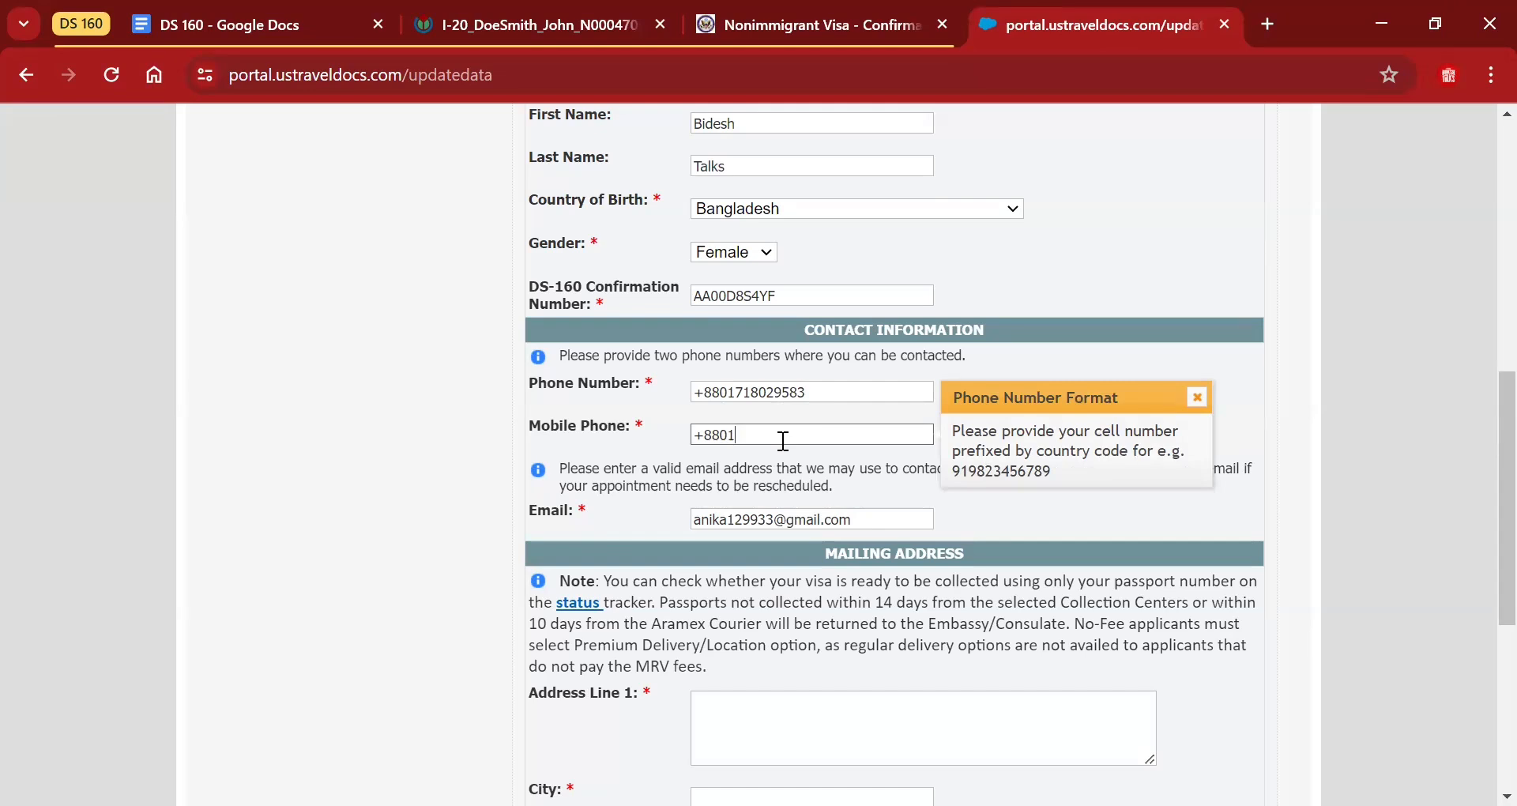
scroll(1029, 512, "down", 2)
left_click(765, 536)
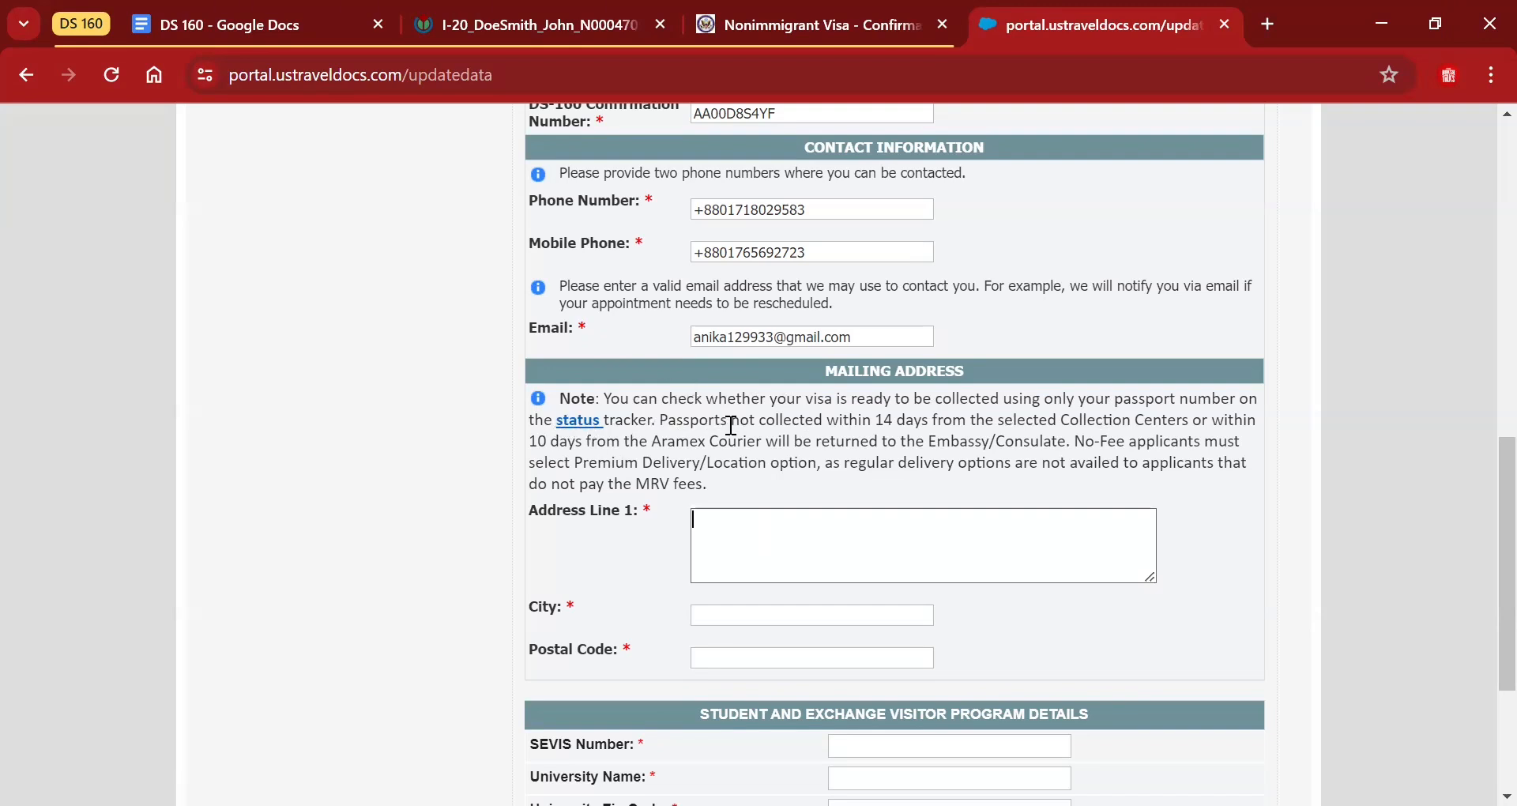
Enter the applicant's mailing address line, city and postal code.
left_click(742, 512)
scroll(742, 511, "down", 4)
key("Tab")
type("Jhenaidah")
left_click(897, 389)
type("7320")
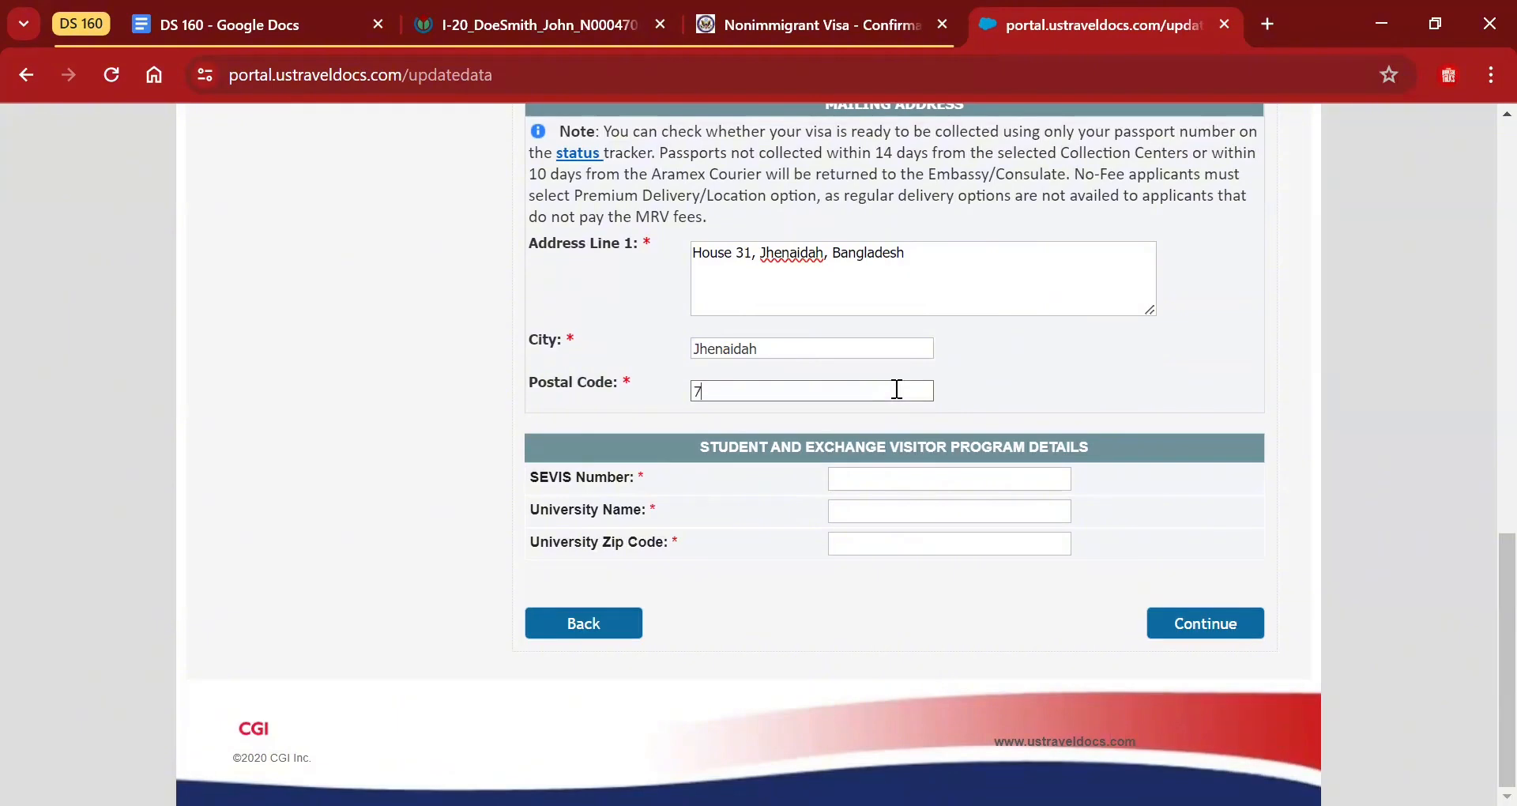
Fill SEVIS Number with the SEVIS ID read from the I-20 document.
left_click(972, 471)
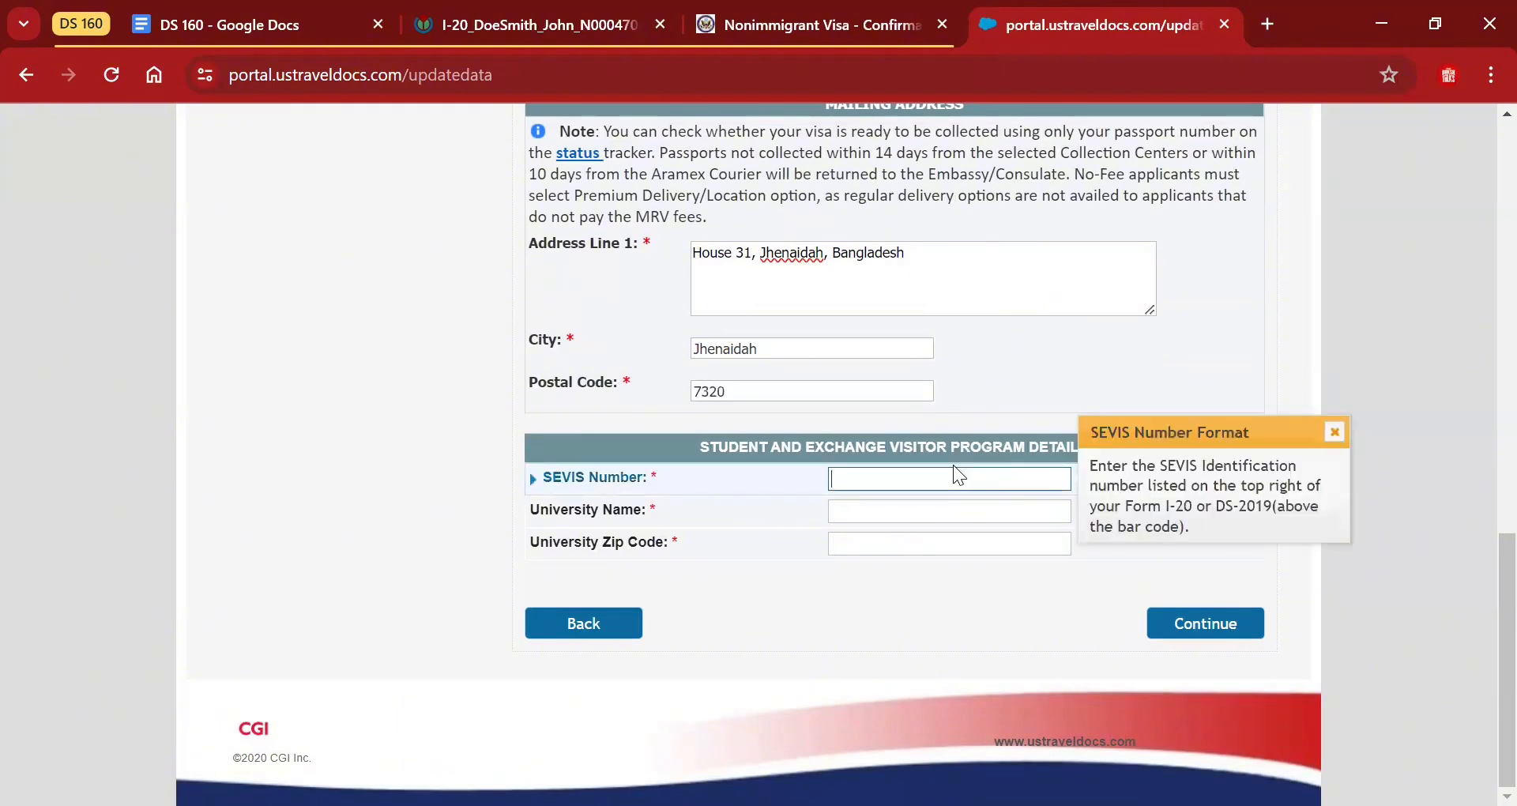
left_click(506, 11)
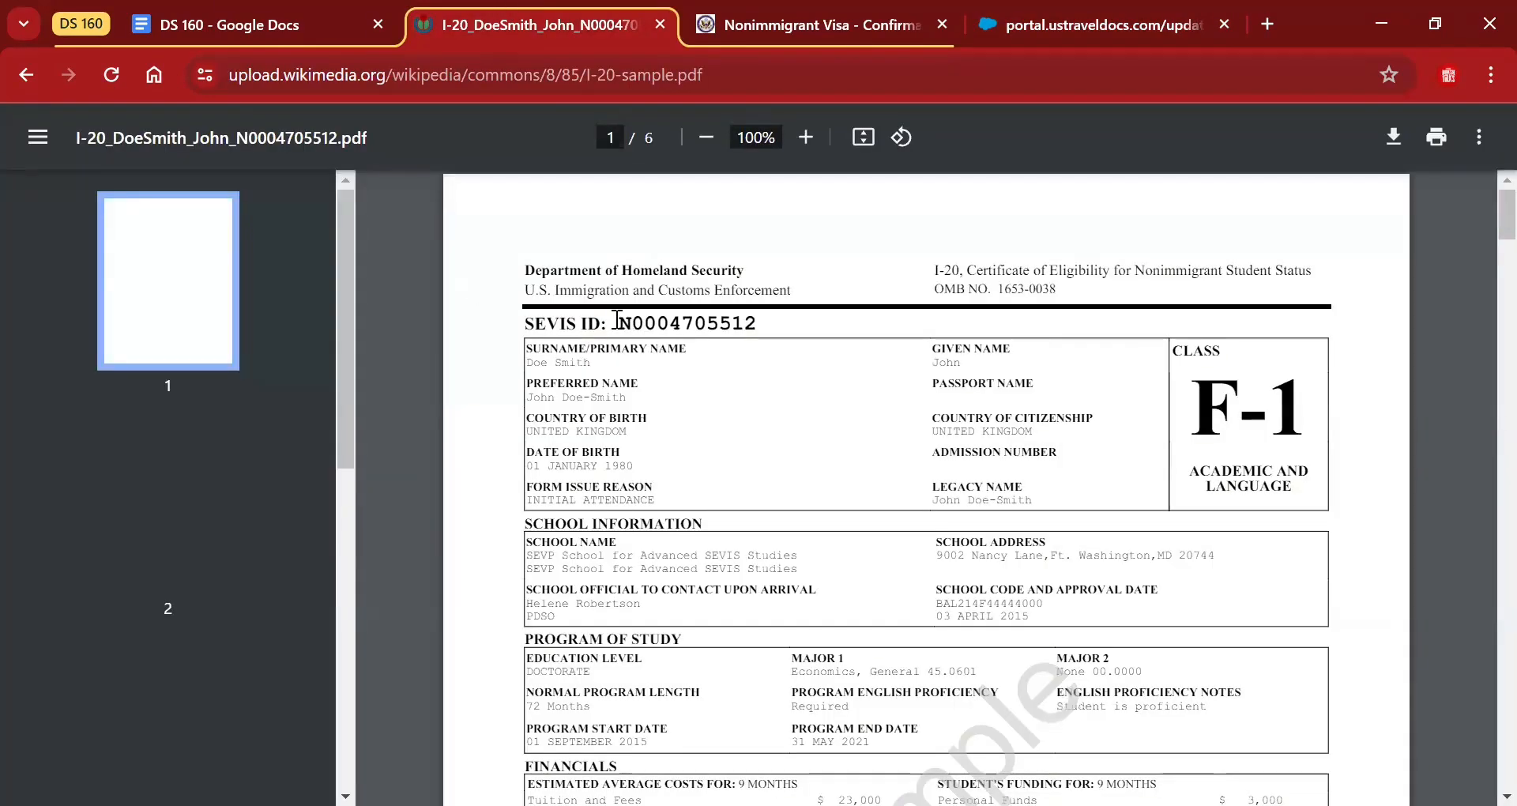
left_click_drag(616, 320, 759, 317)
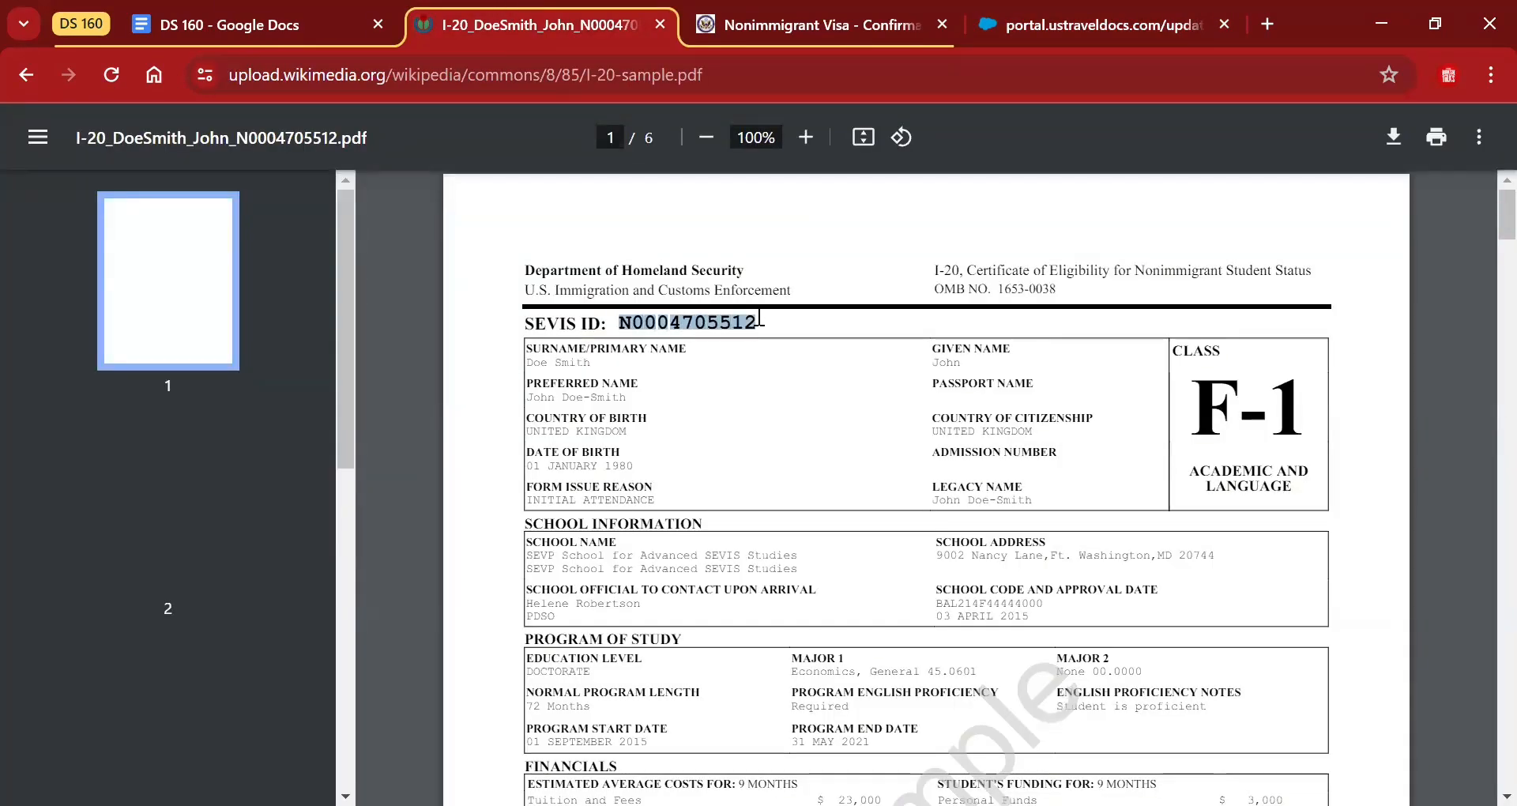
key("ctrl+c")
left_click(825, 12)
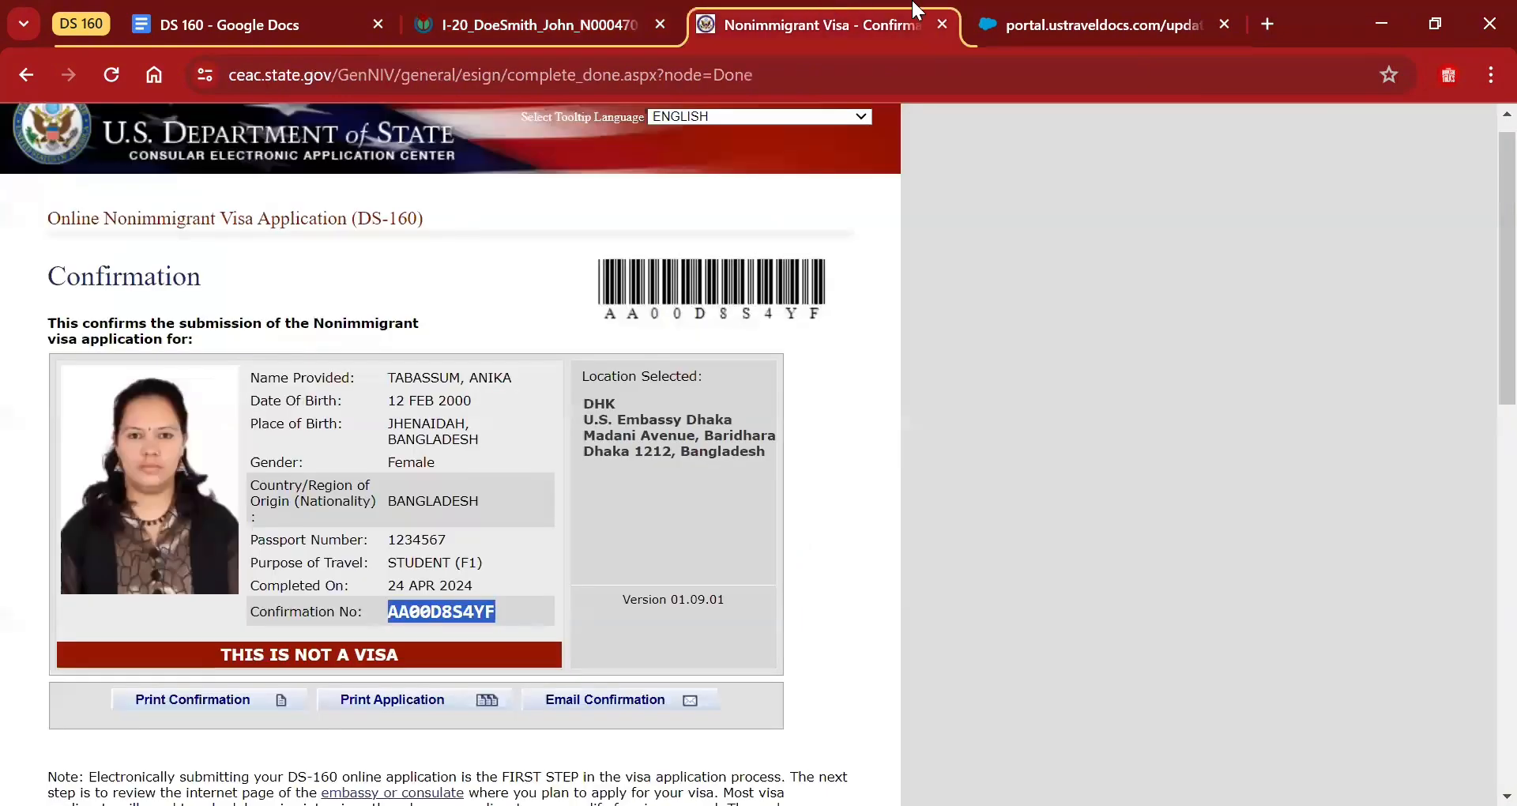
left_click(1019, 22)
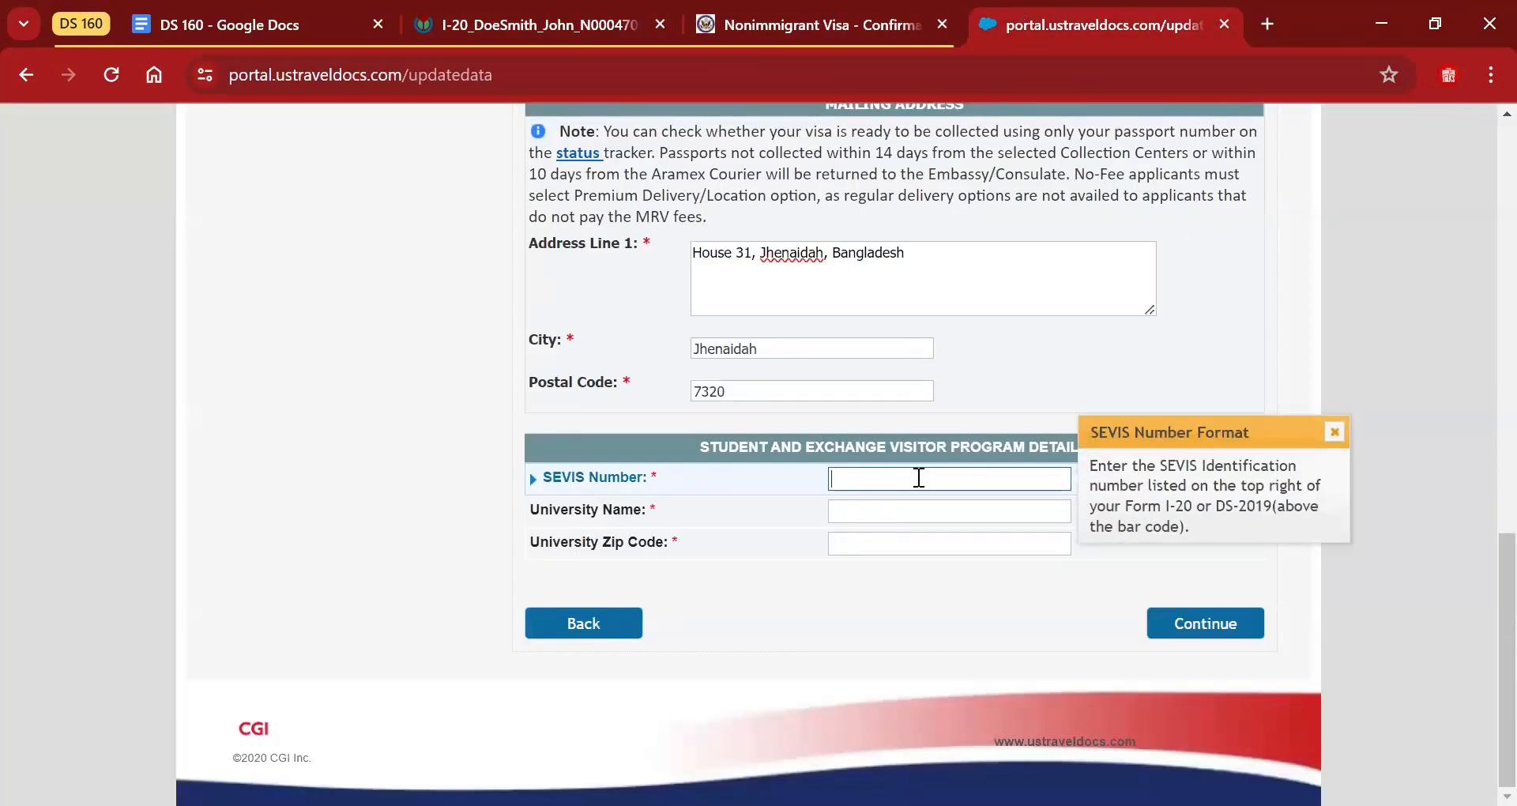
key("ctrl+v")
key("ctrl+a")
key("BackSpace")
type("N")
left_click(579, 15)
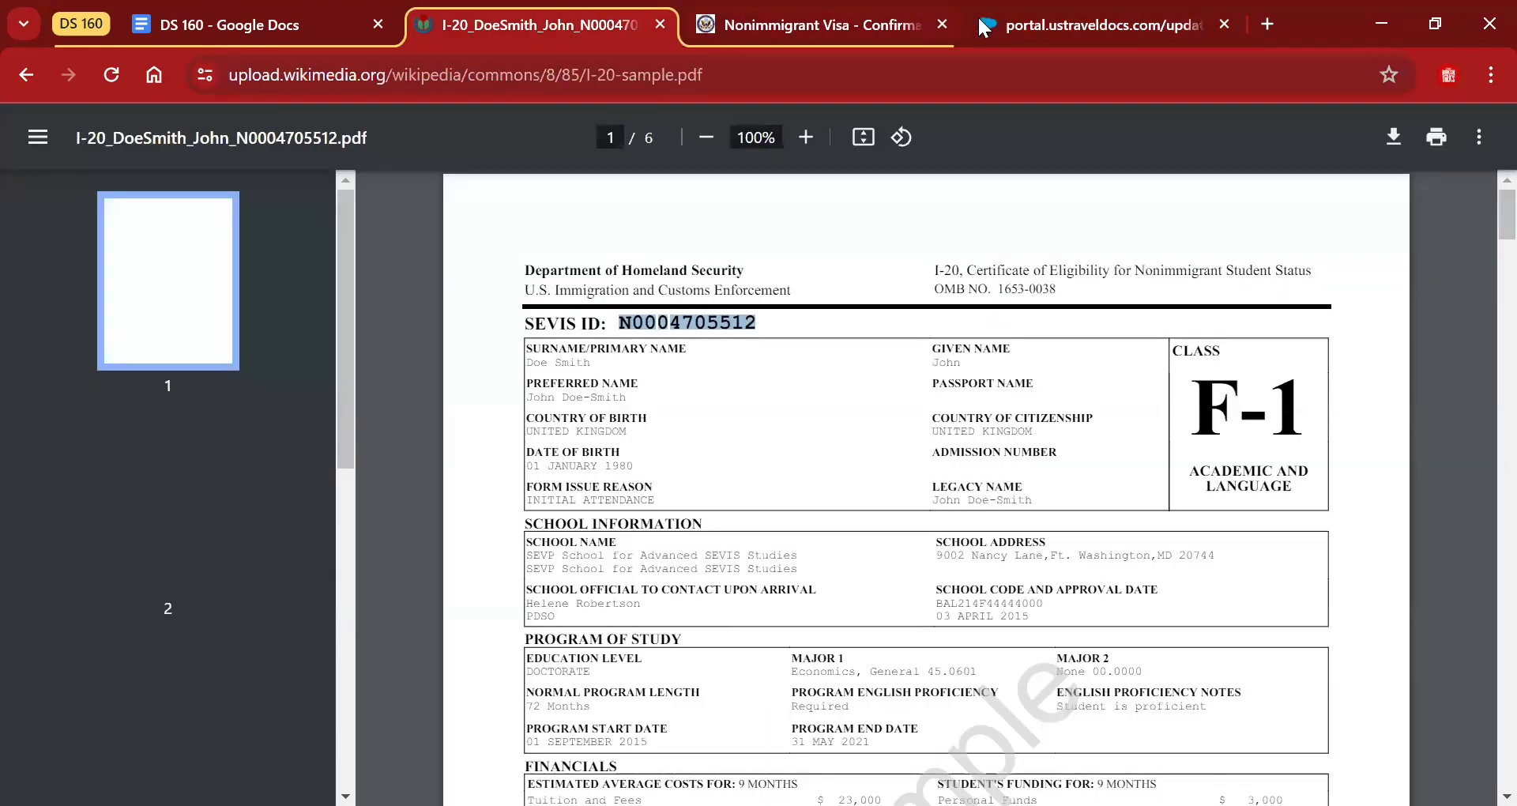
left_click(1050, 22)
left_click(552, 11)
left_click(642, 448)
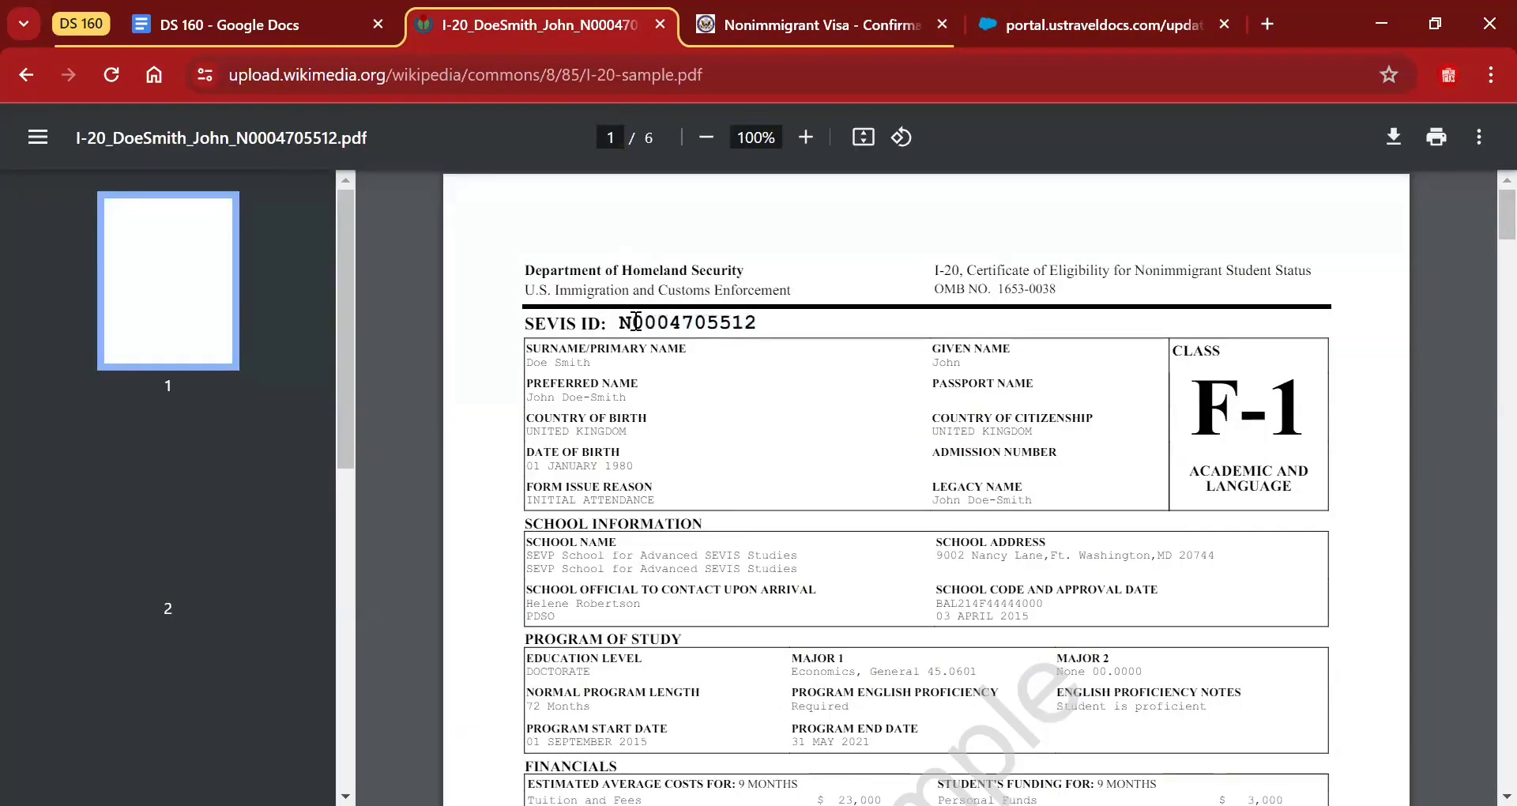
left_click(1059, 24)
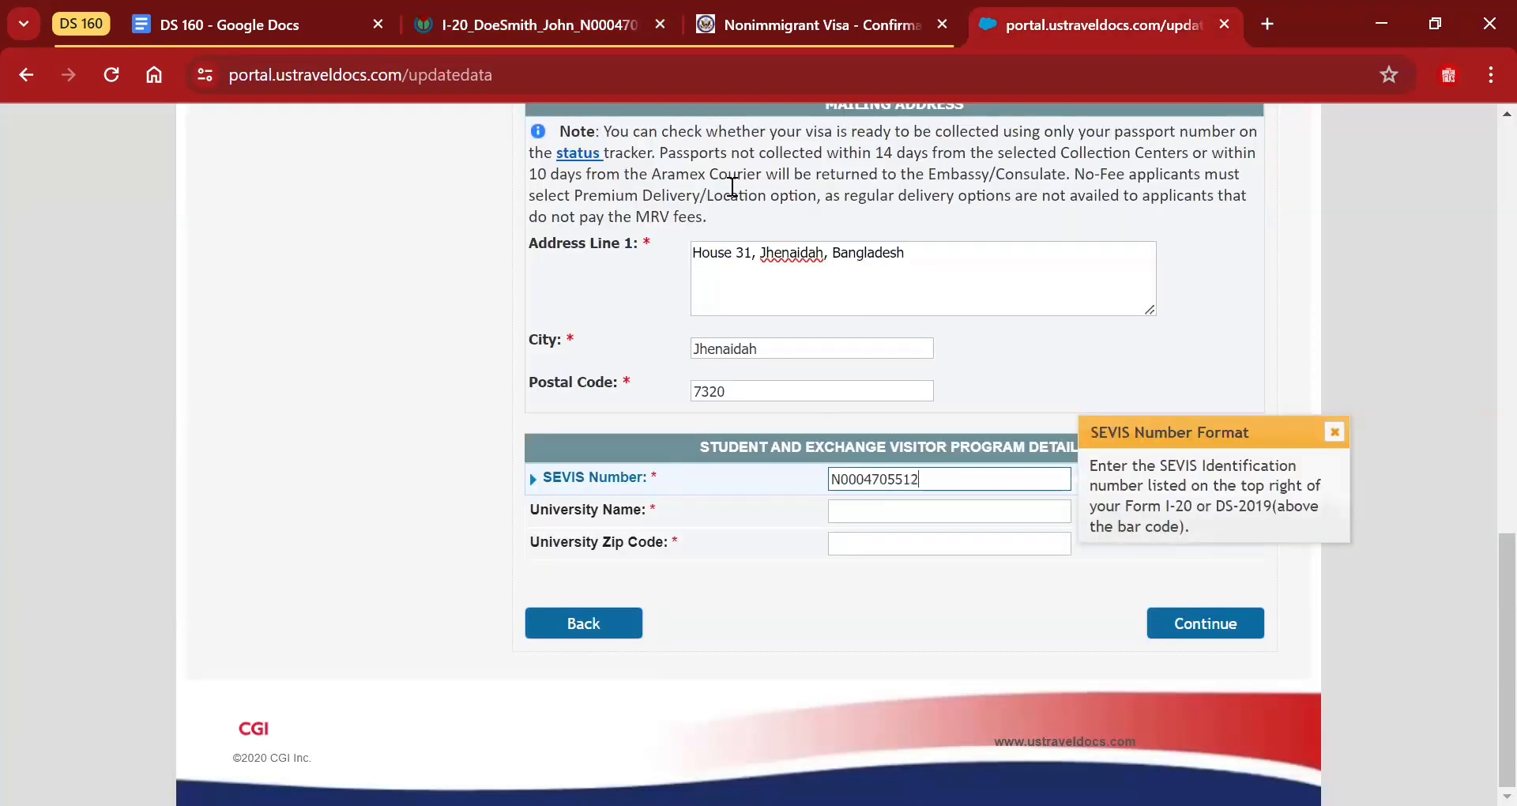
left_click(613, 11)
left_click(1052, 11)
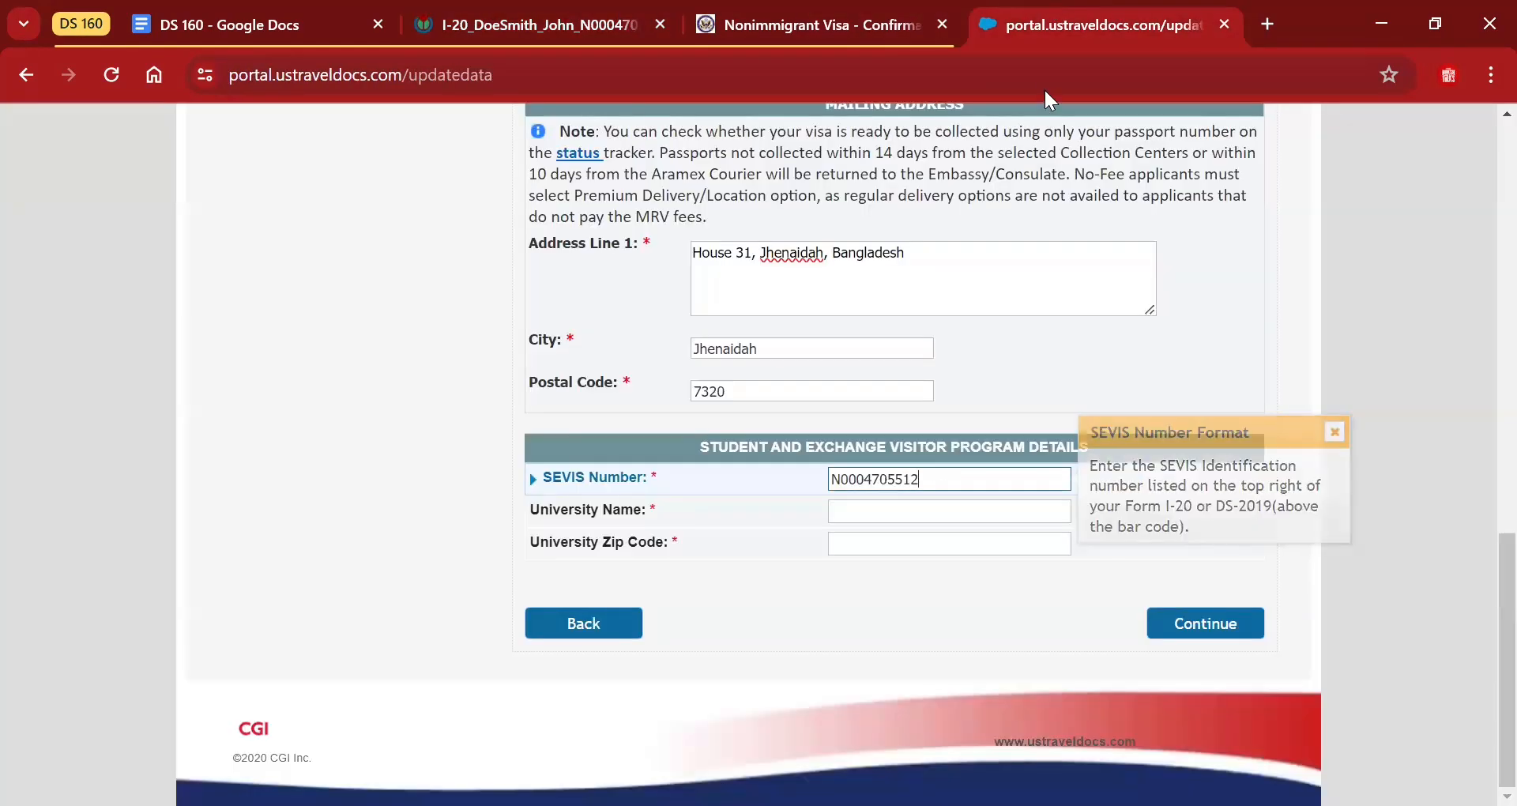
Enter University of Redlands with zip code 92373 and submit the form.
left_click(942, 506)
type("Univ")
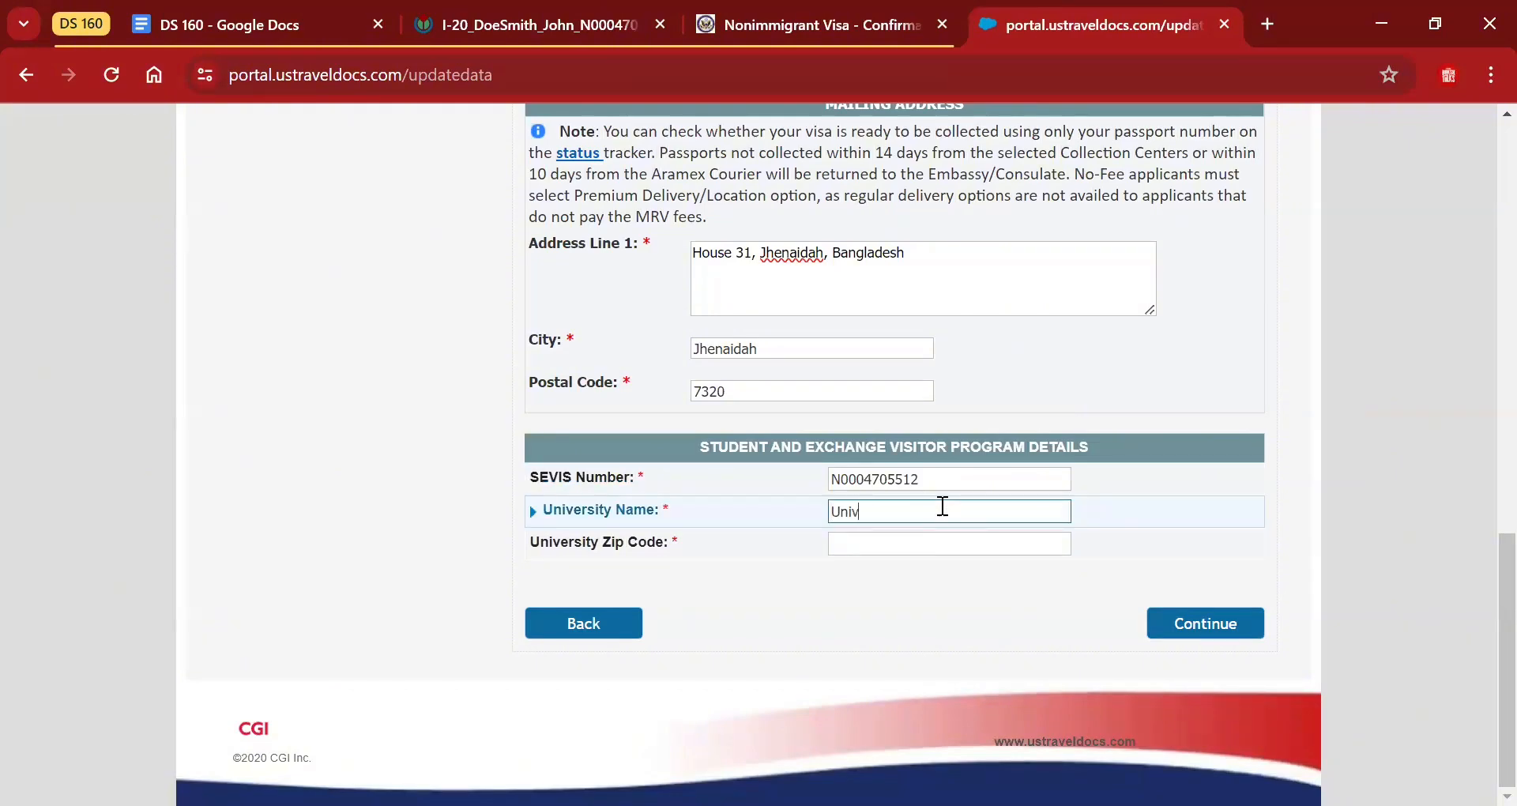
type("ersity of red")
key("BackSpace")
key("BackSpace")
type("Redlands")
left_click(933, 542)
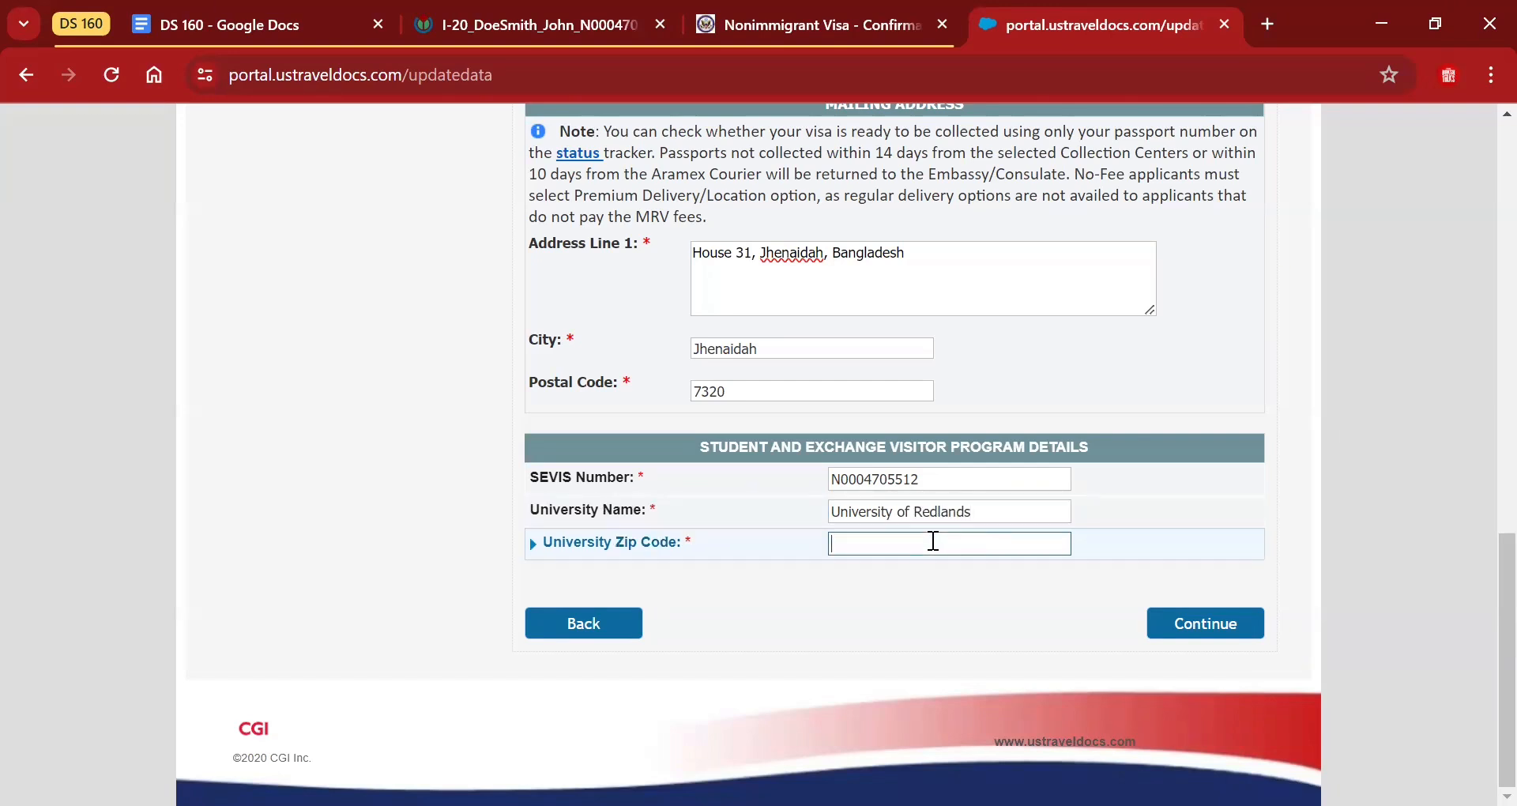
type("92373")
left_click(1216, 624)
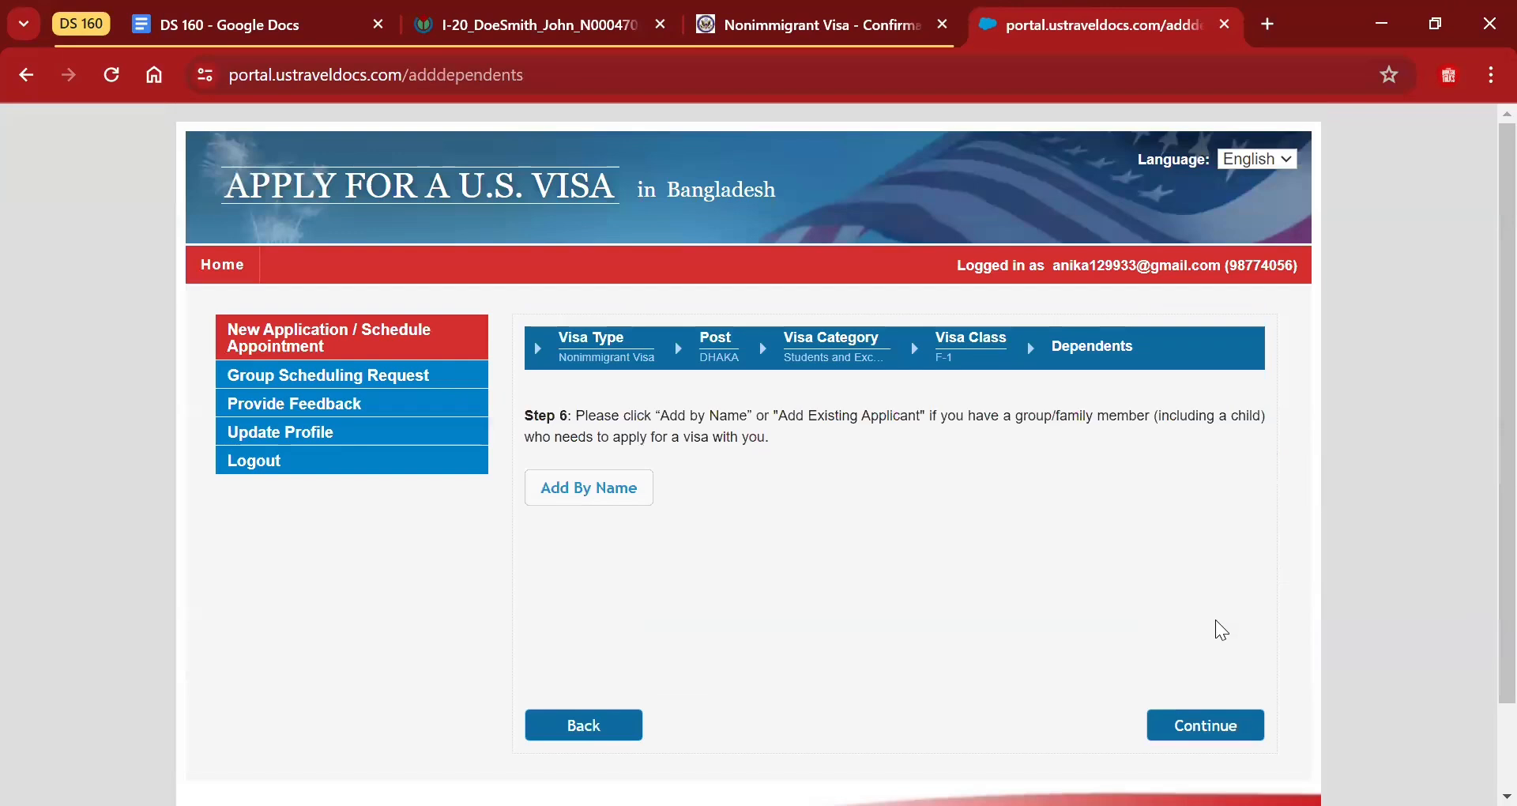
Scroll down the Step 6 Dependents page past Add By Name without adding anyone.
scroll(1481, 249, "down", 1)
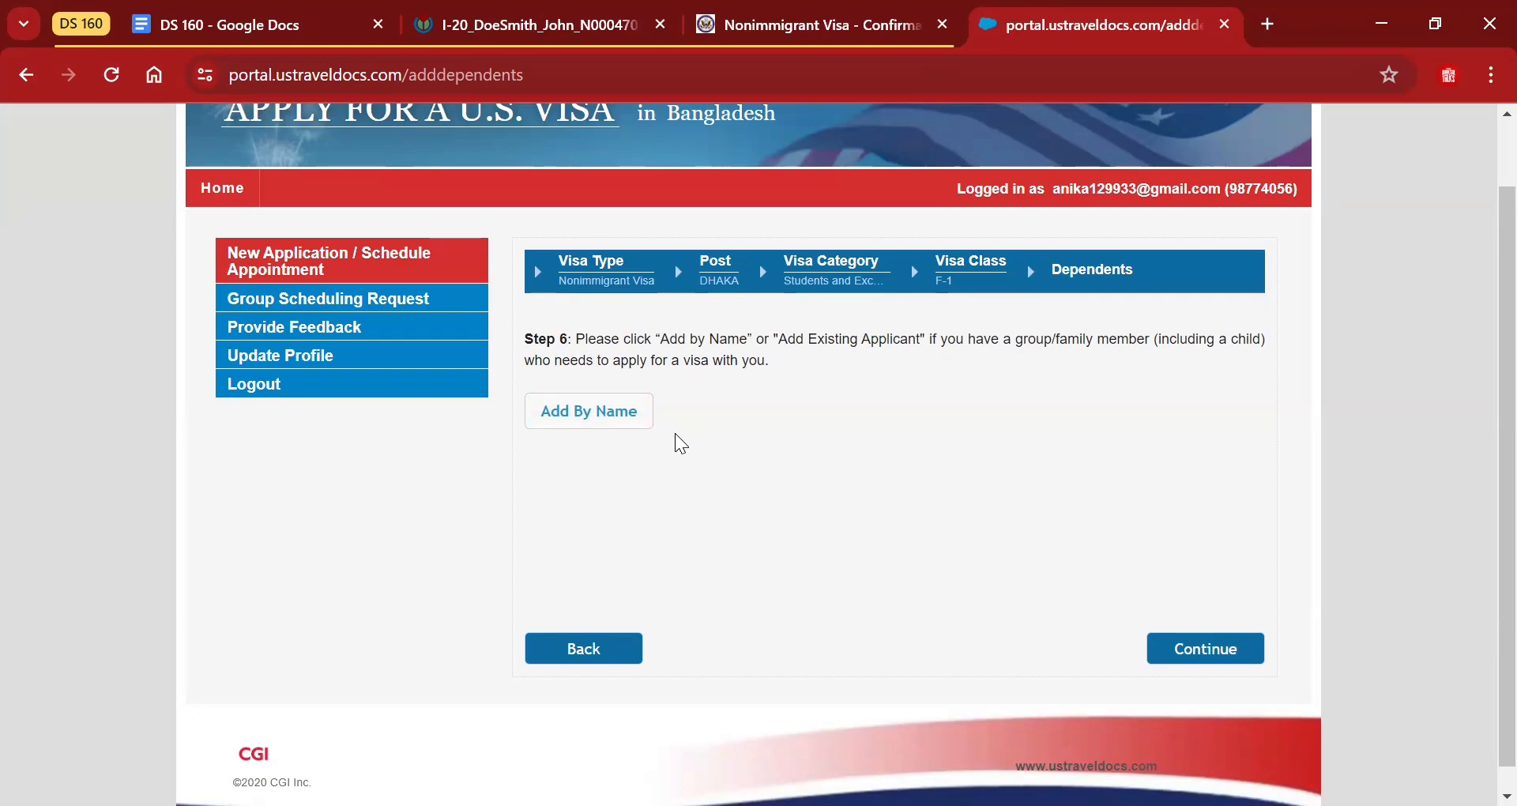
Skip dependents, confirm current Bangladesh residence, and state the applicant is not under 14.
left_click(1200, 646)
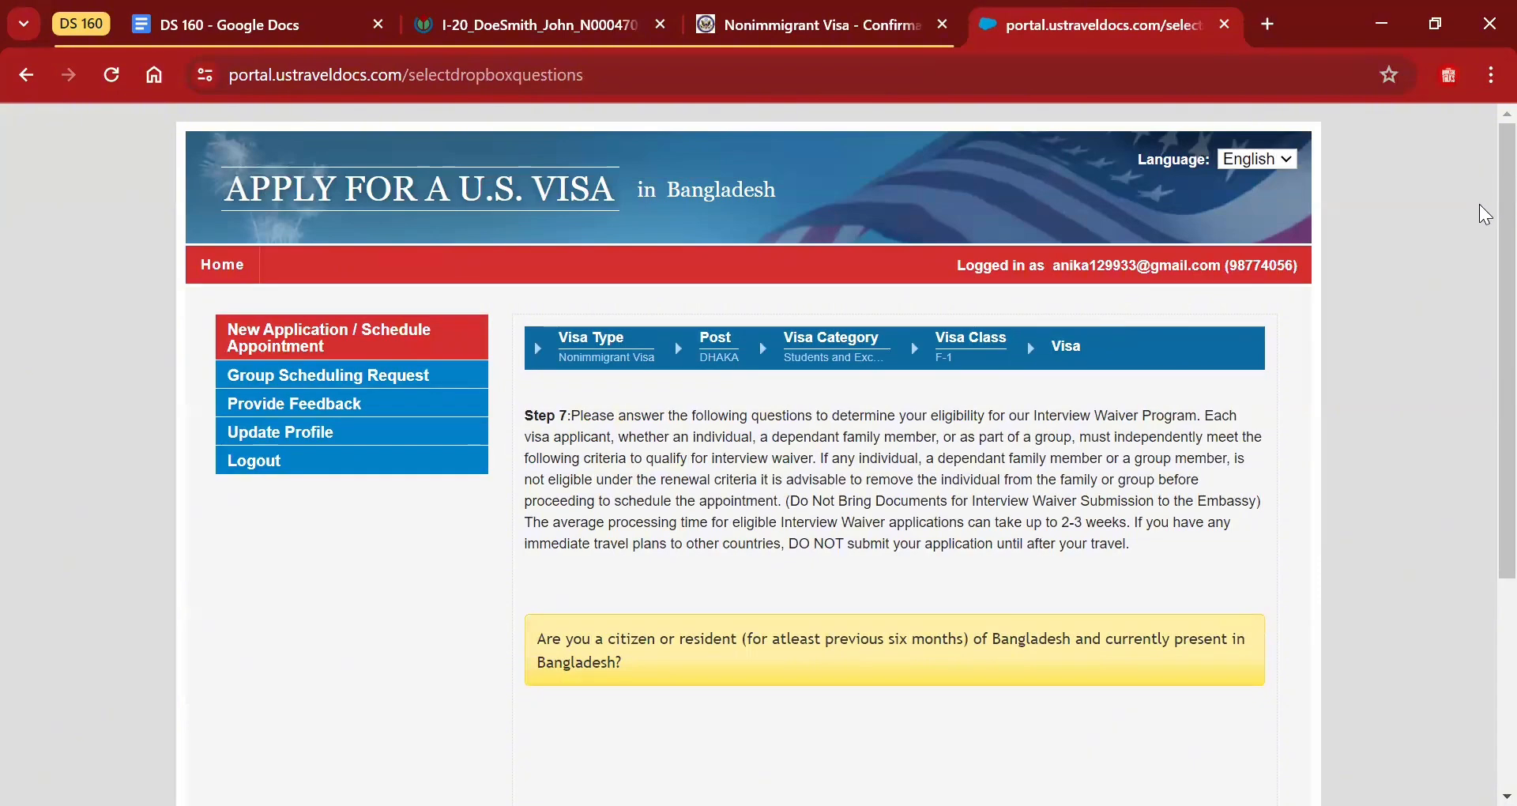
scroll(1485, 213, "down", 3)
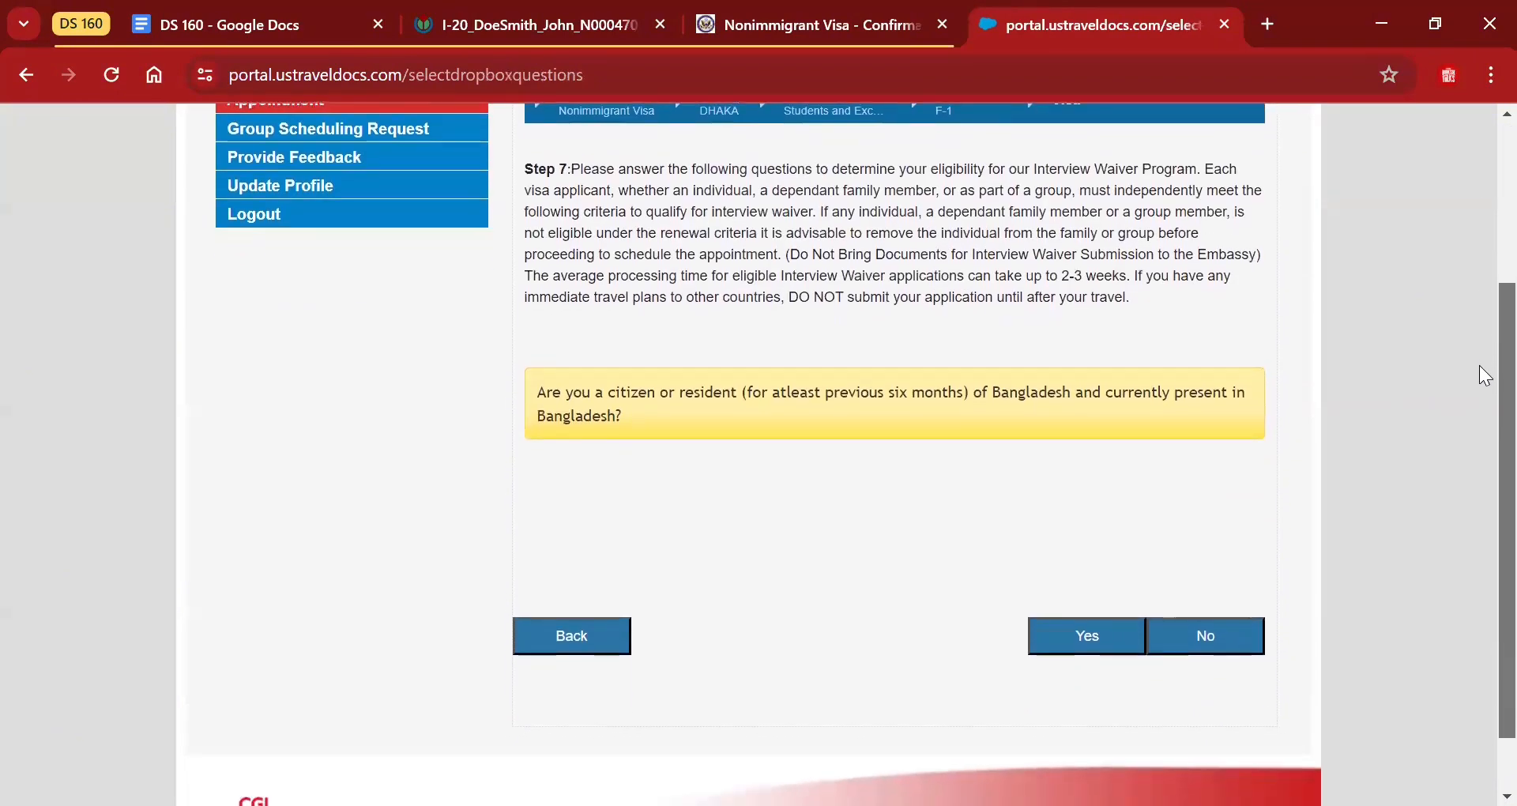
left_click_drag(1479, 367, 1479, 379)
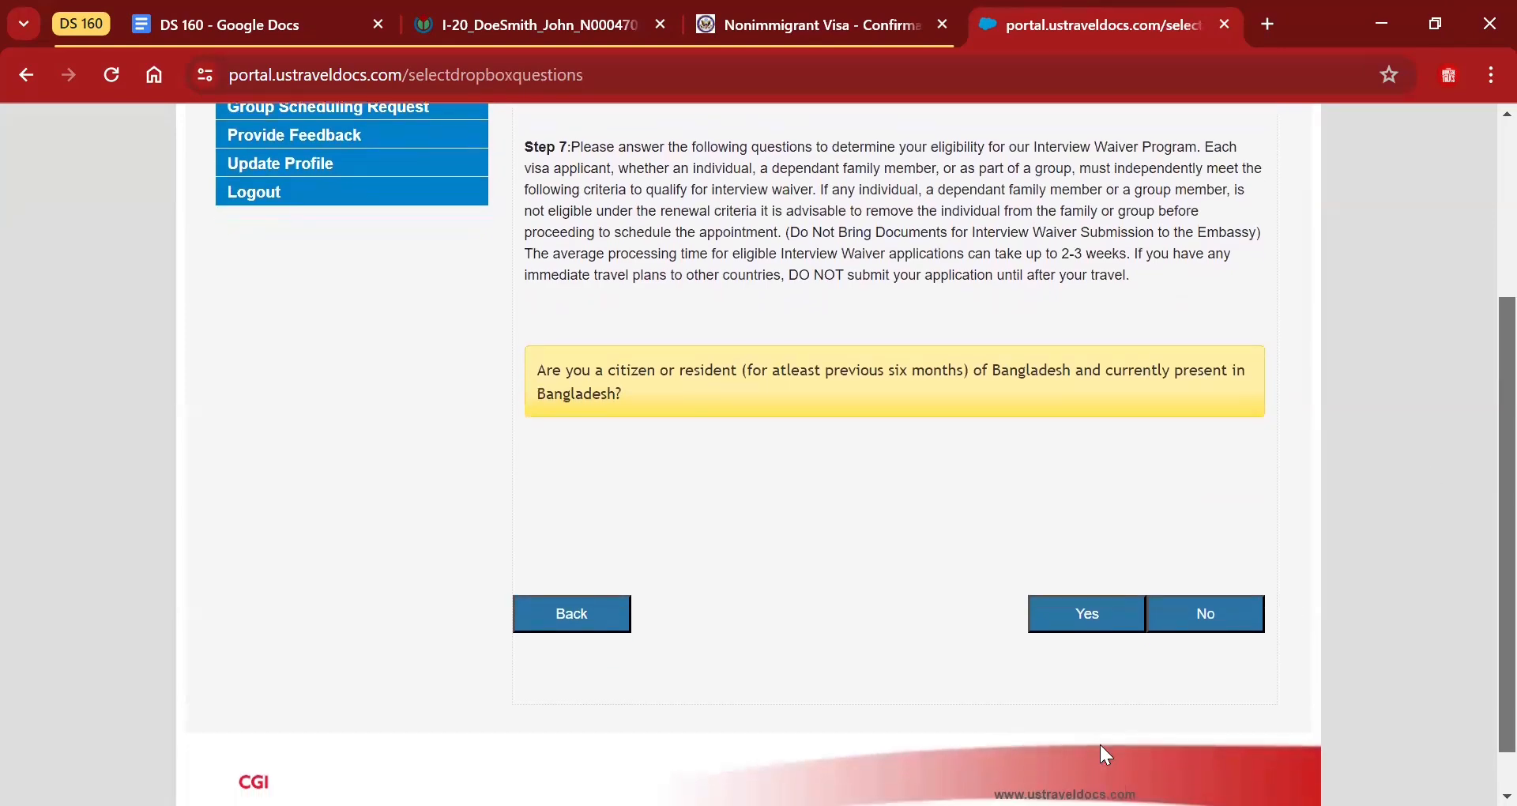
left_click(1071, 625)
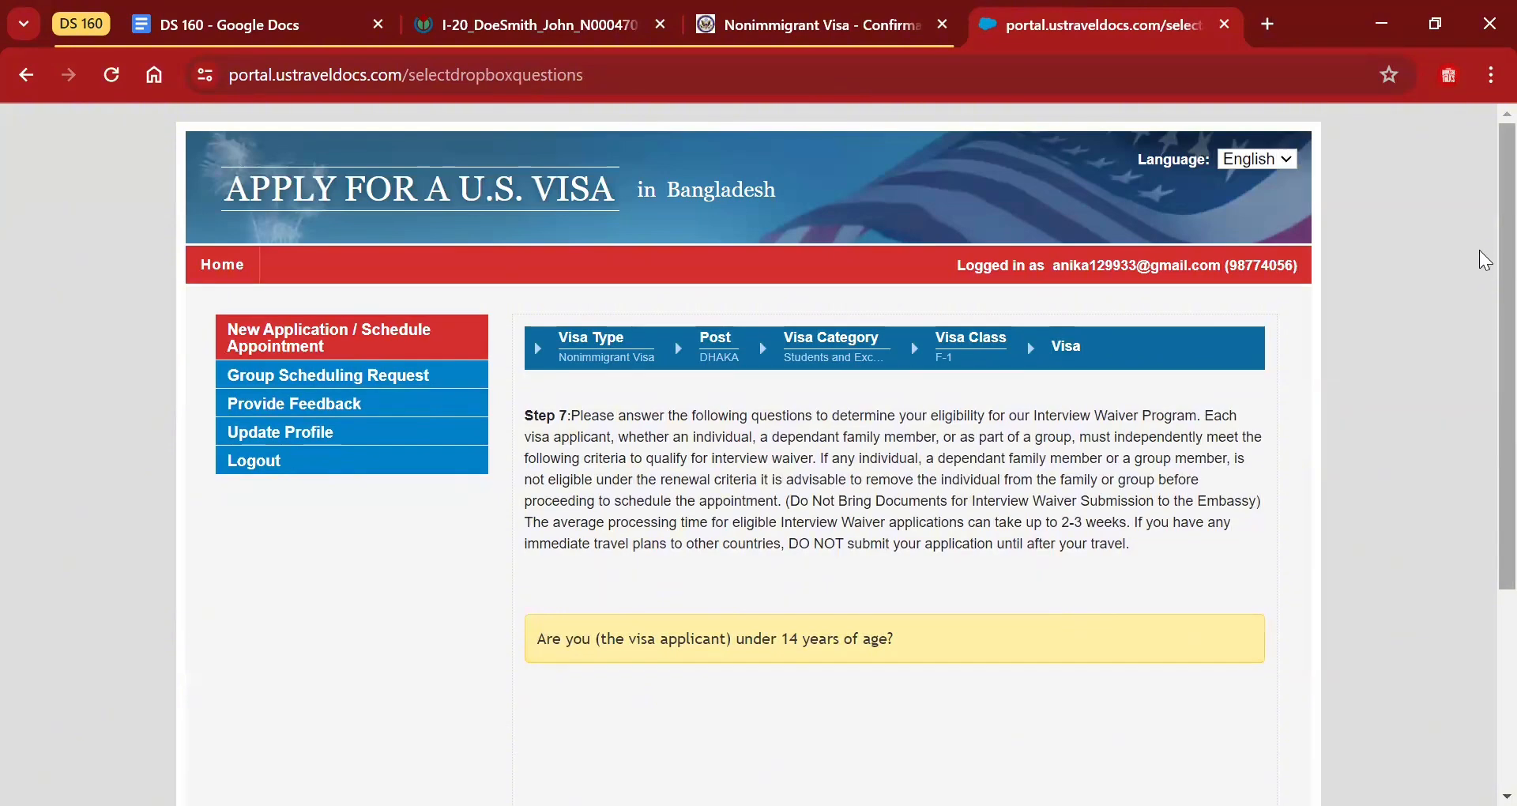
scroll(1480, 332, "down", 2)
scroll(1479, 395, "down", 1)
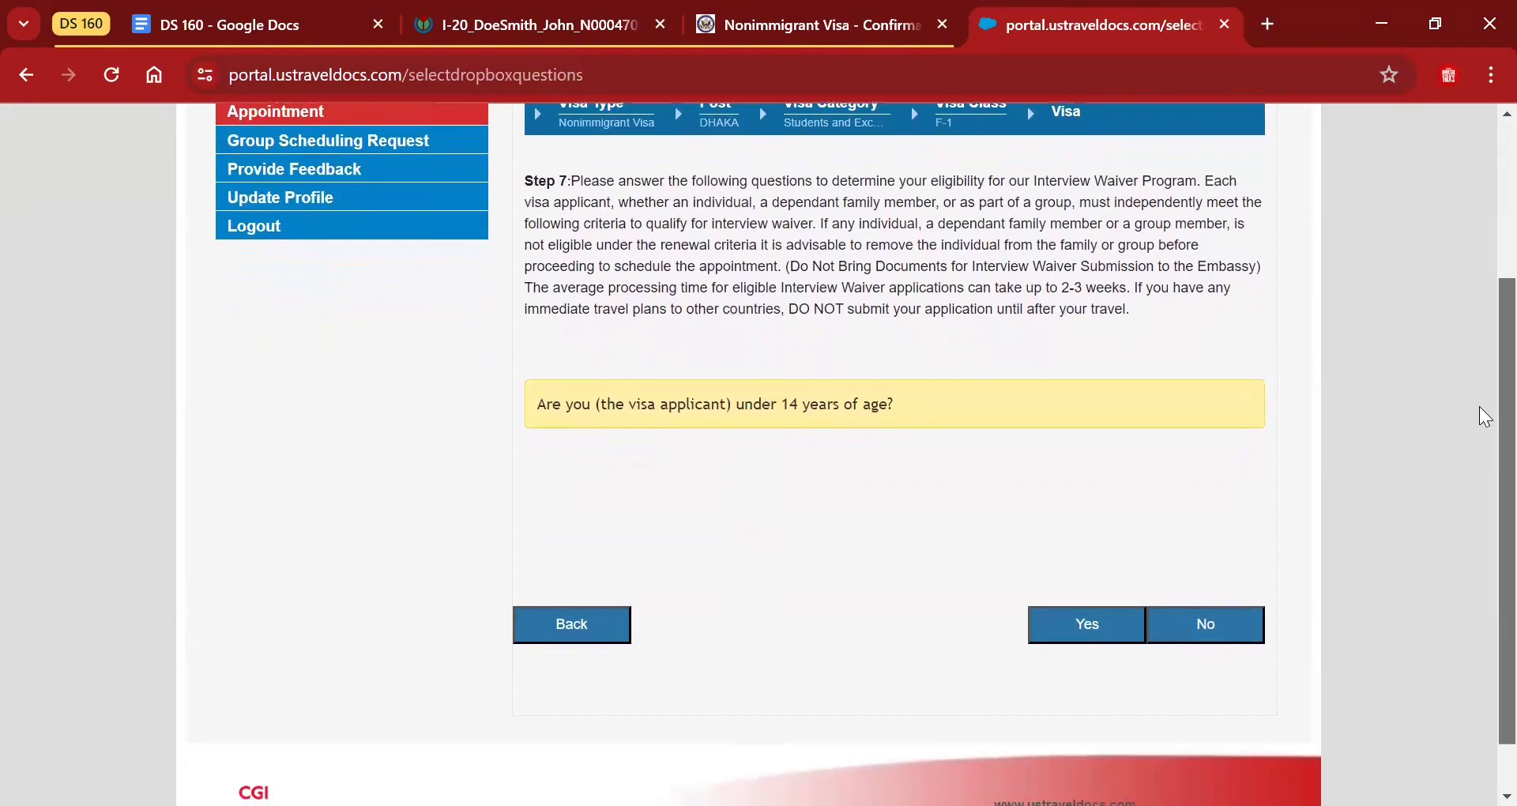
scroll(1485, 425, "down", 1)
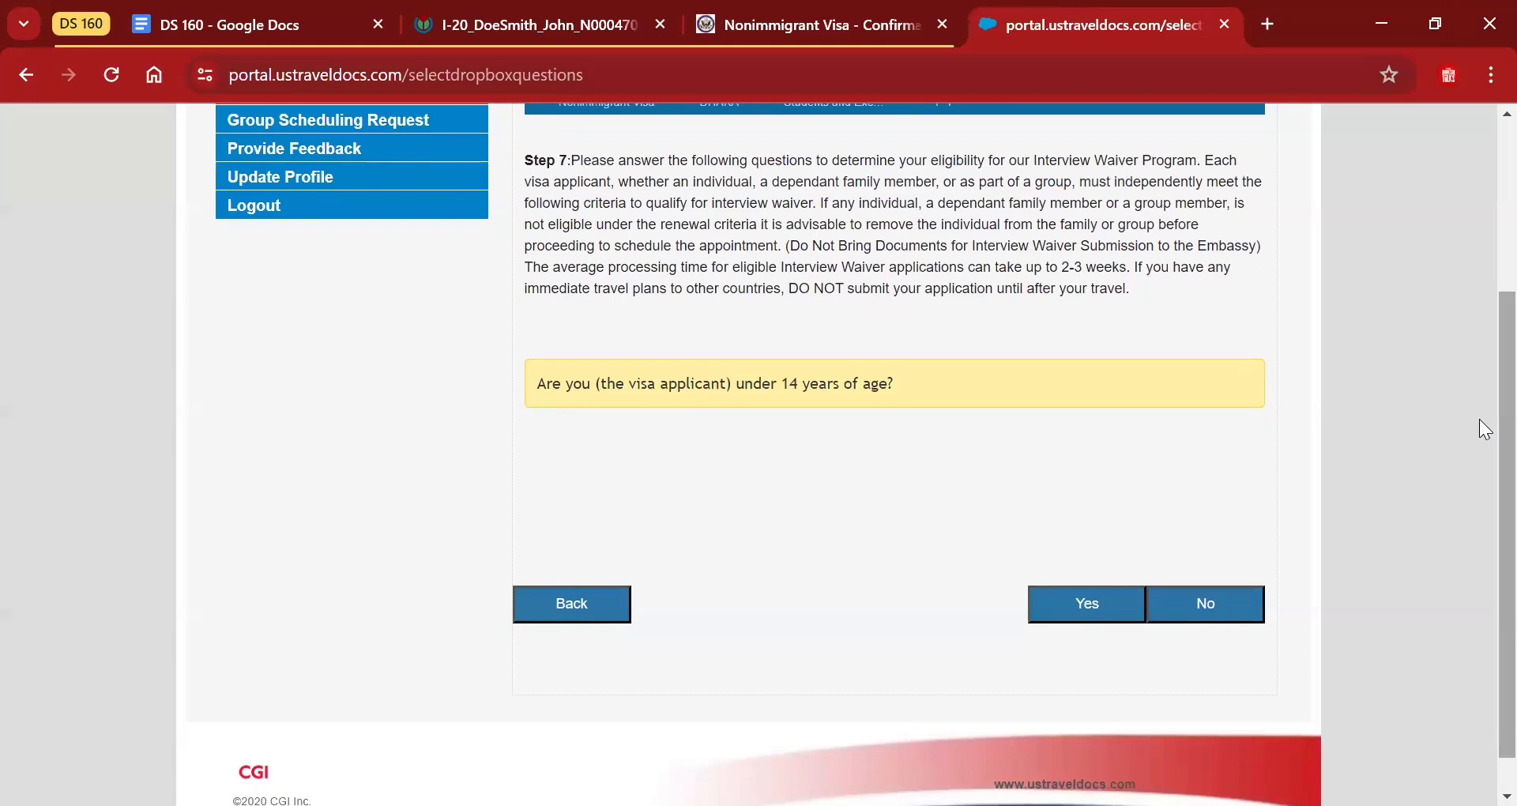
left_click(1206, 604)
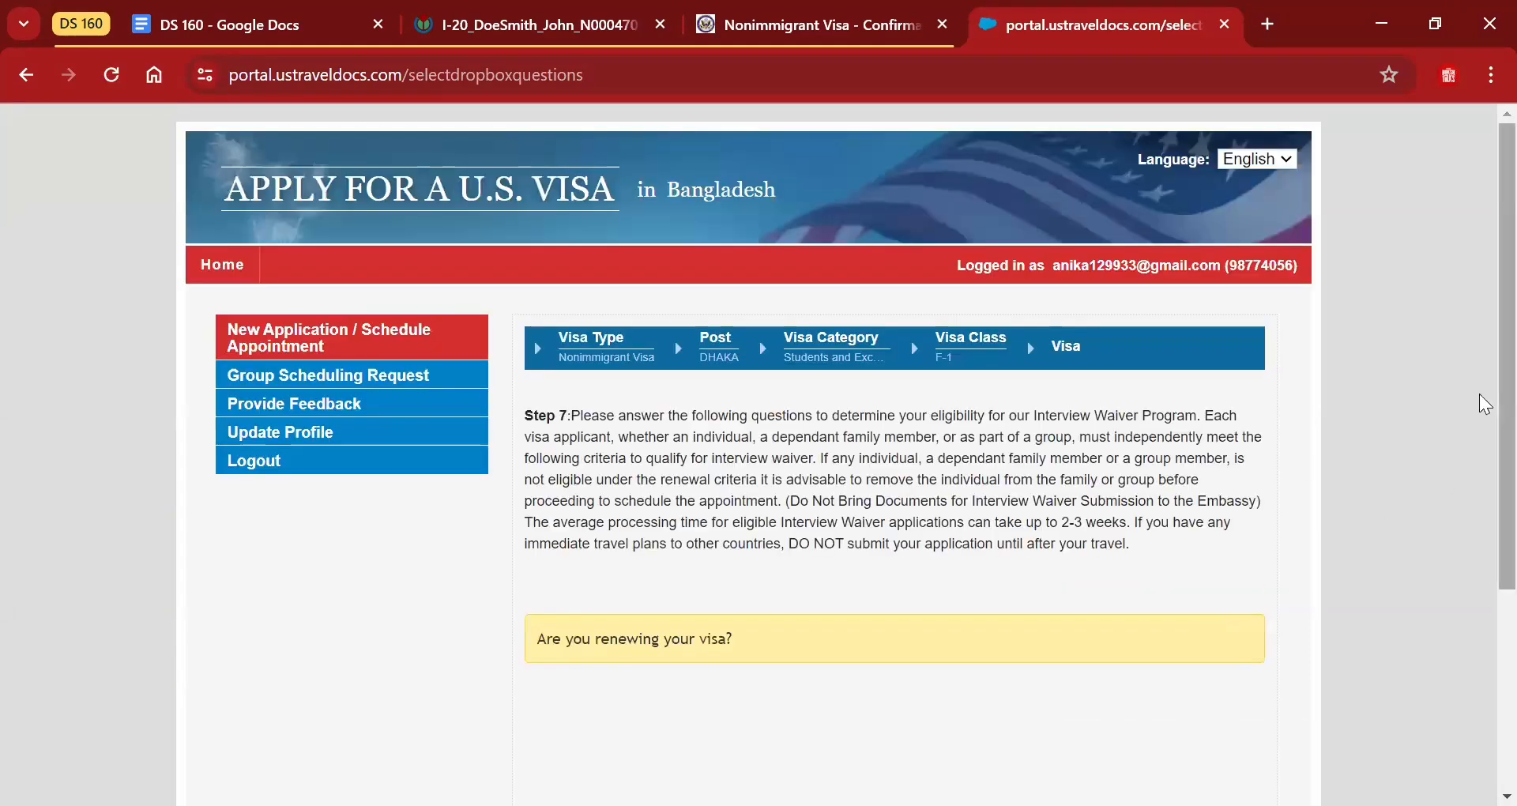
State this is not a renewal, no visa was refused, and no valid same visa exists.
scroll(1480, 477, "down", 3)
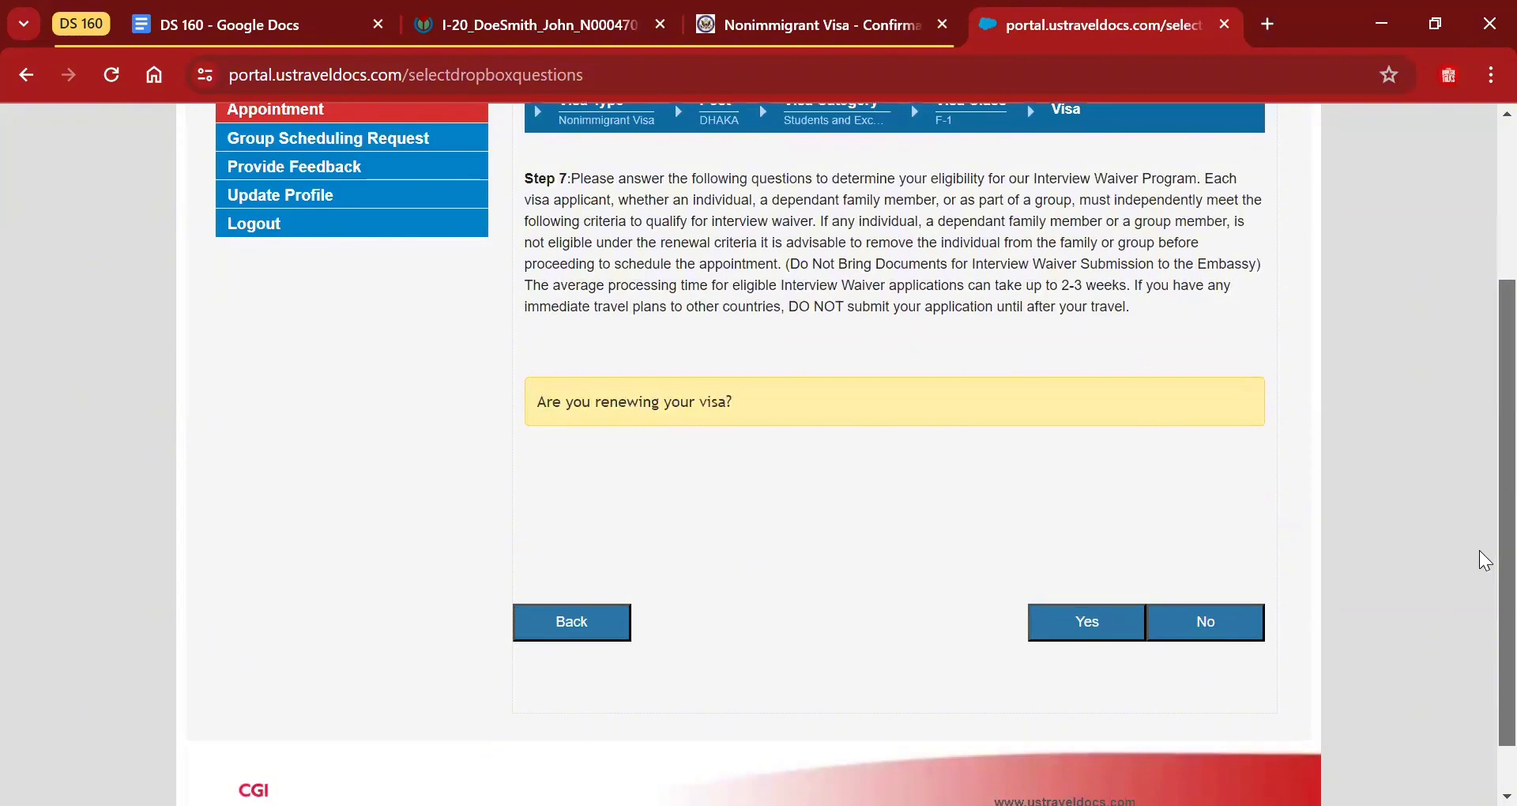
left_click(1210, 619)
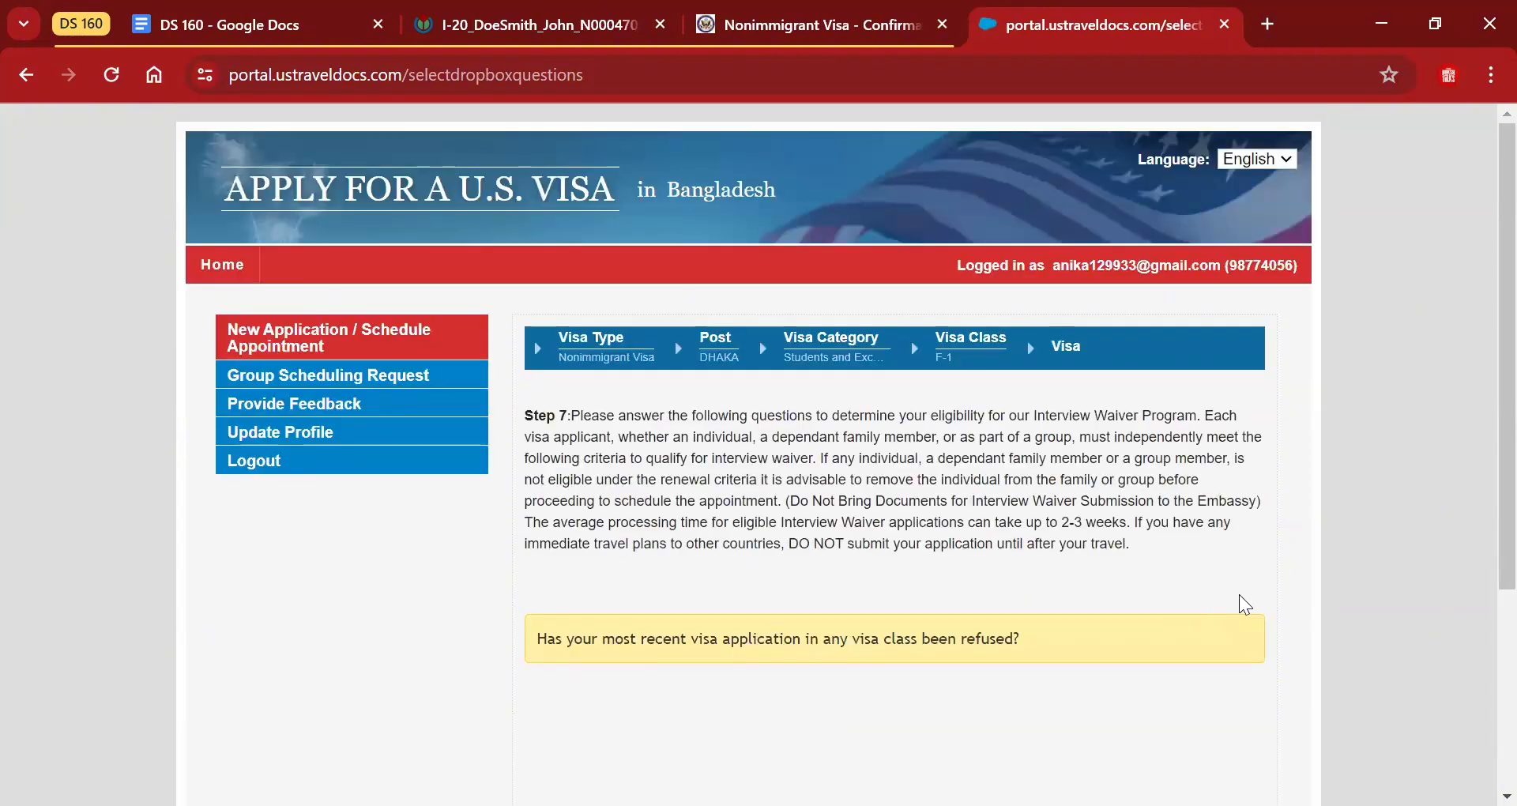
scroll(1480, 552, "down", 4)
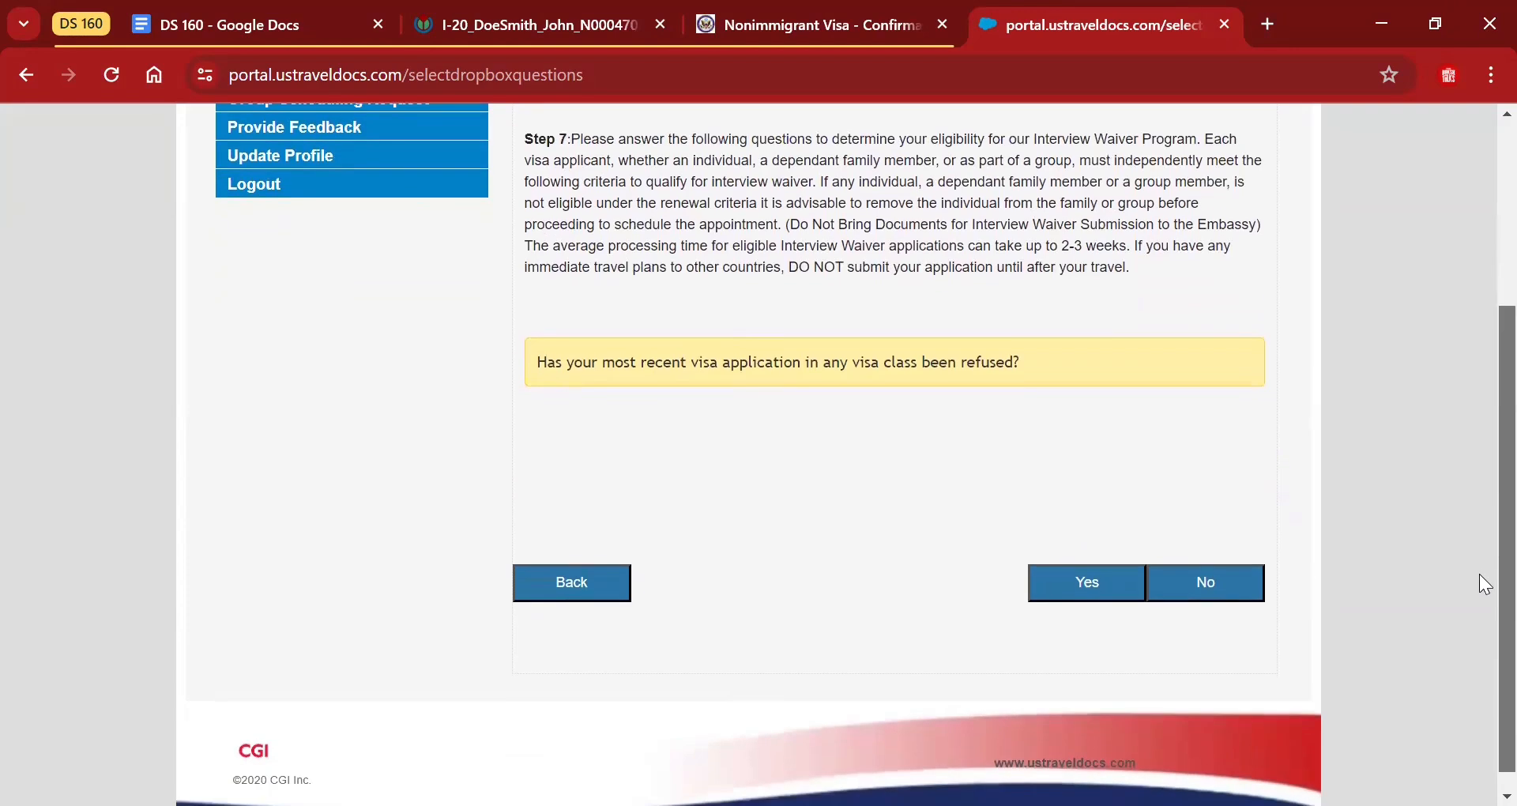
scroll(1479, 579, "down", 1)
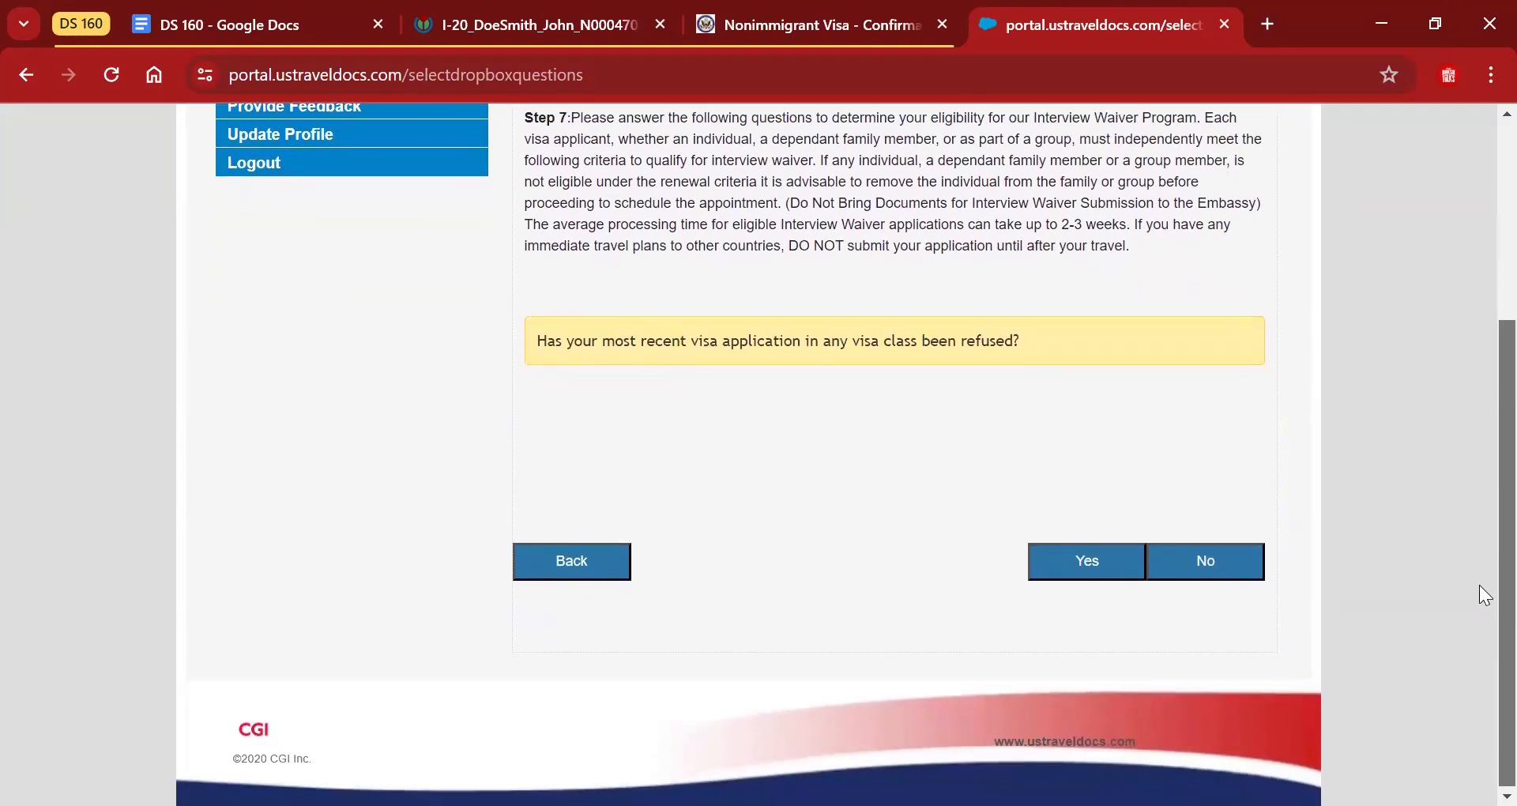
left_click(1217, 567)
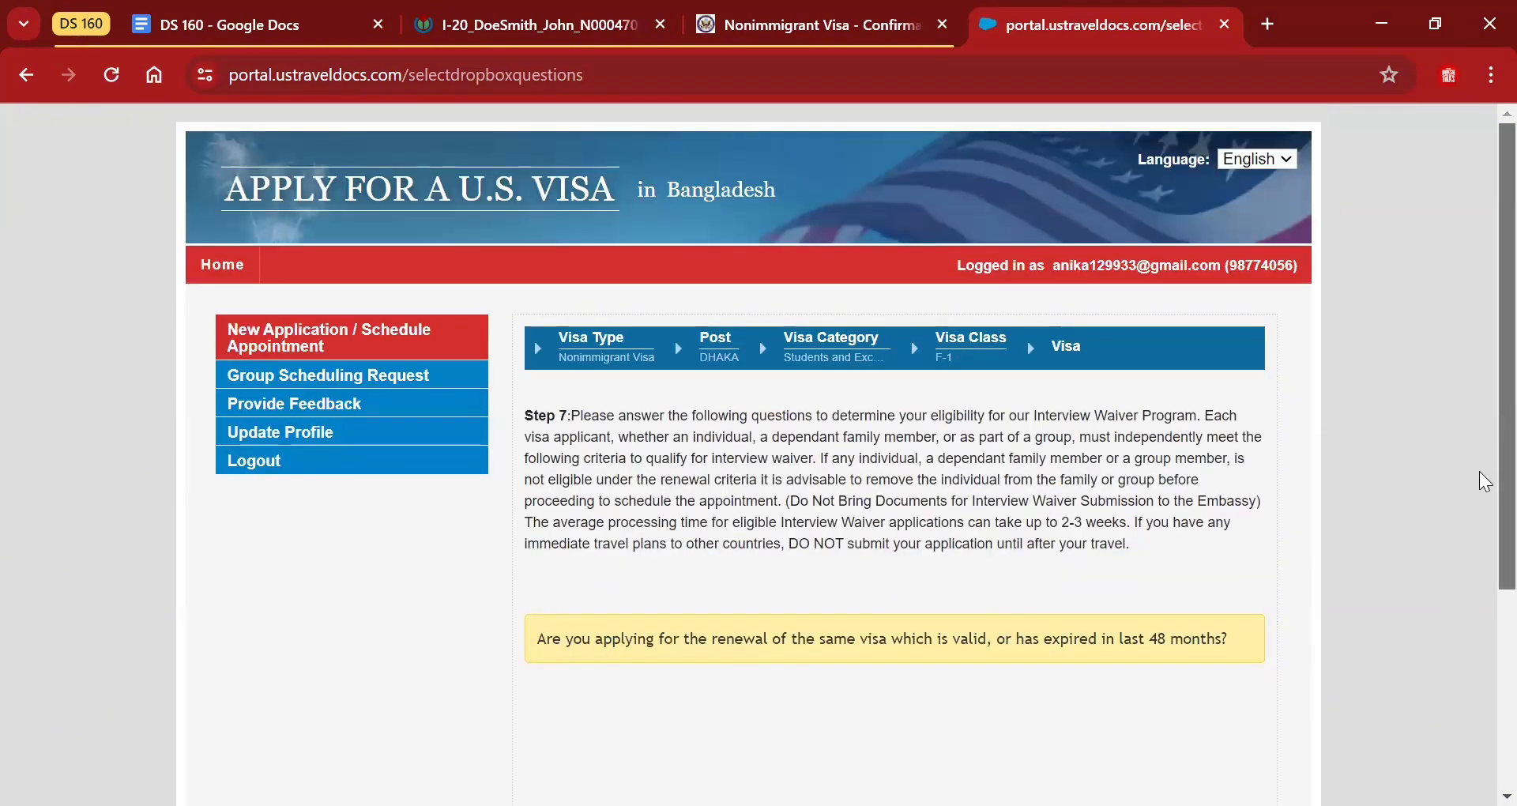
scroll(1483, 481, "down", 2)
scroll(1484, 523, "down", 1)
scroll(1483, 537, "down", 1)
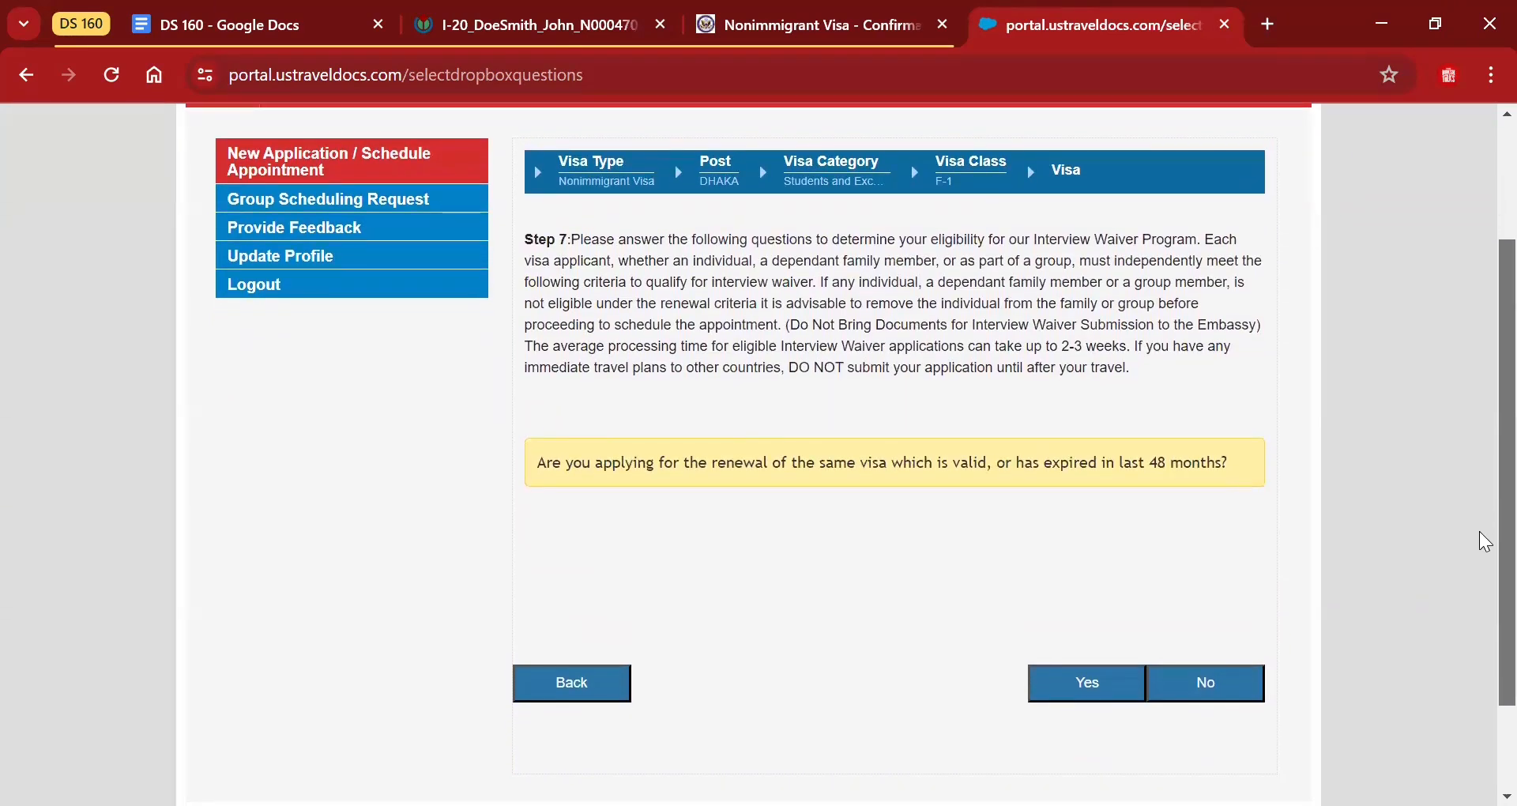
left_click(1251, 698)
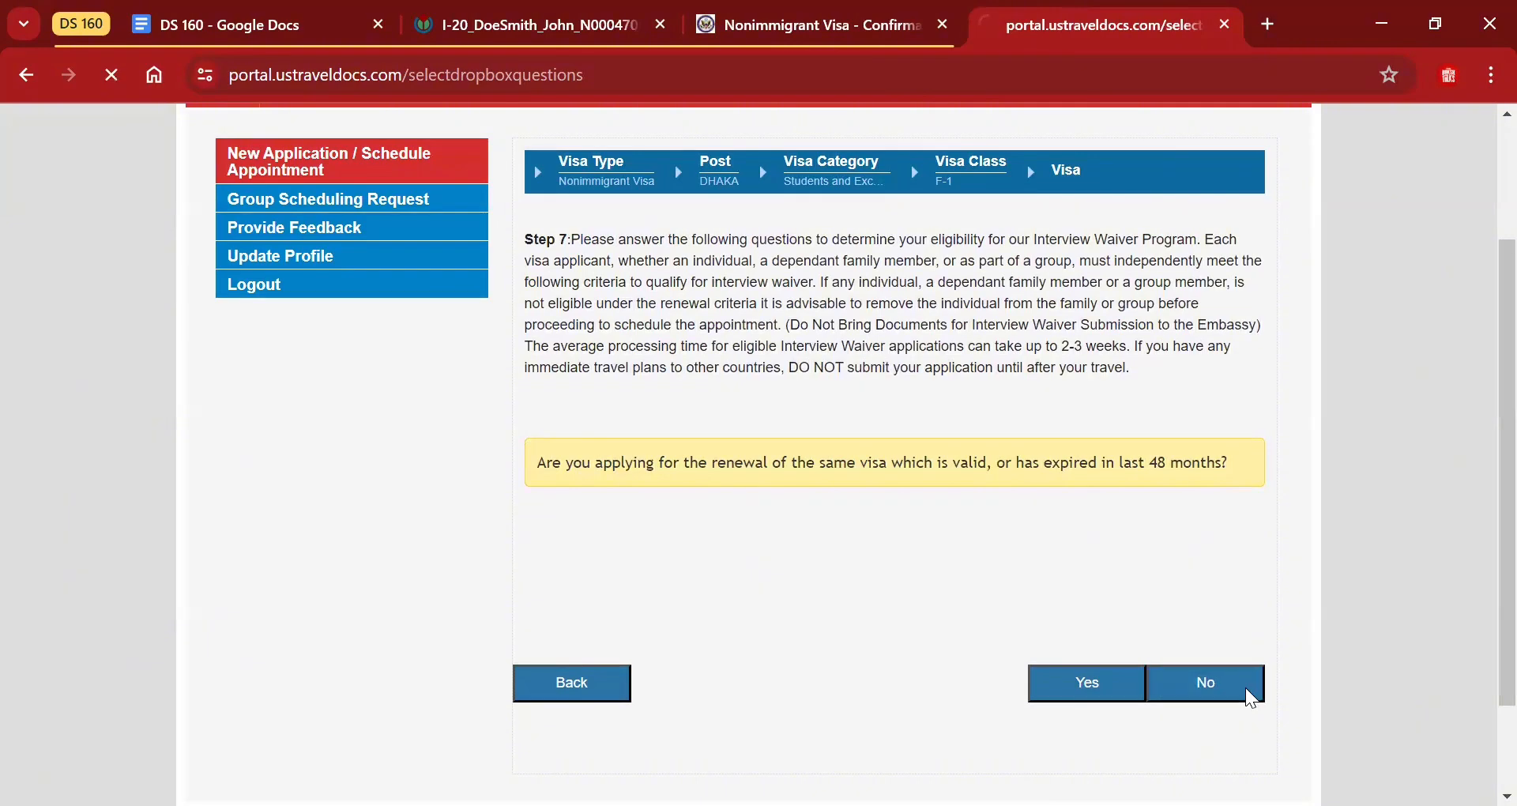
Answer No to holding a non-tourist U.S. visa in the last 48 months.
scroll(1483, 474, "down", 1)
scroll(1484, 498, "down", 1)
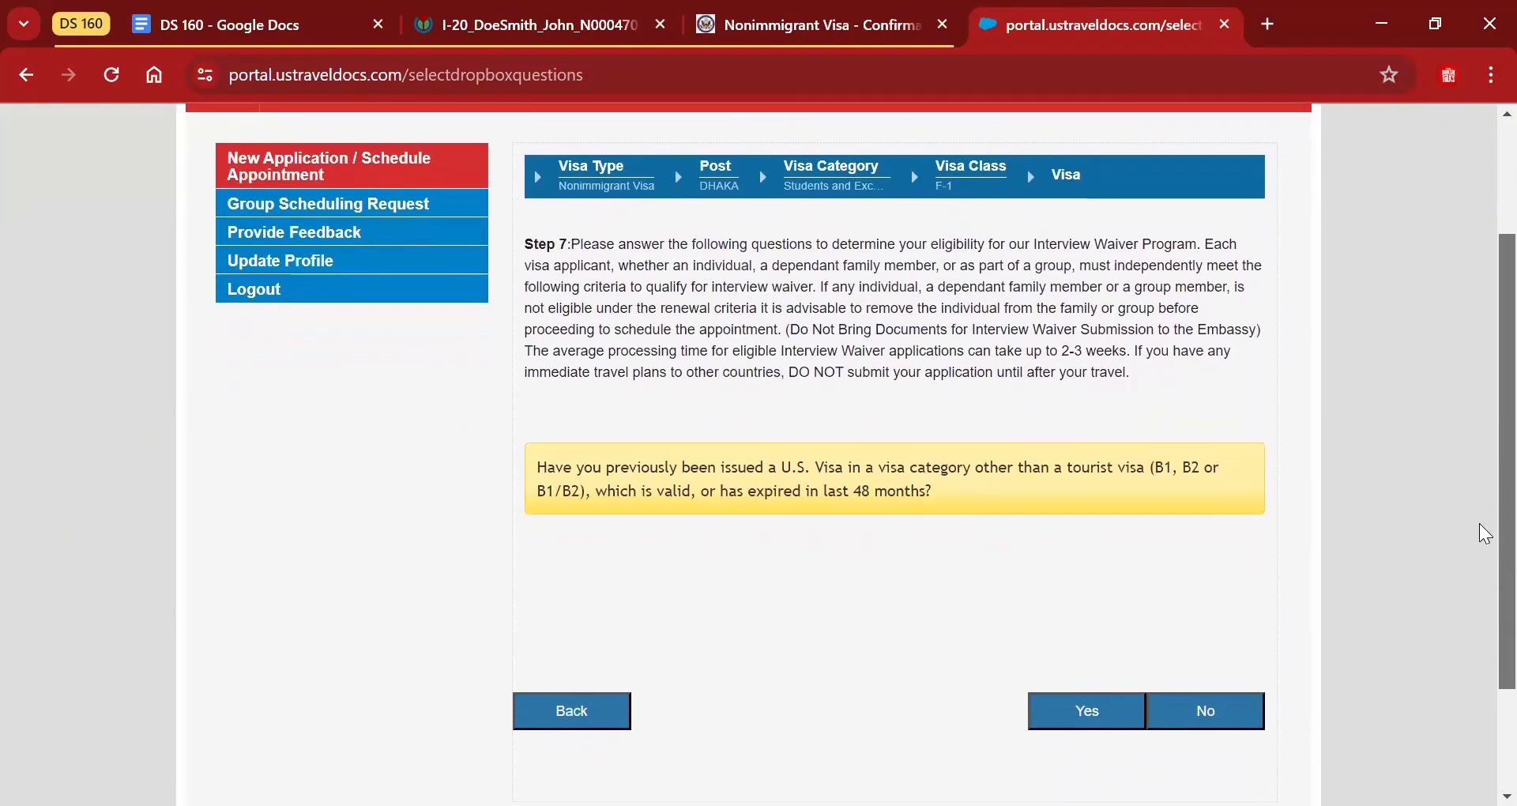
scroll(1485, 537, "down", 1)
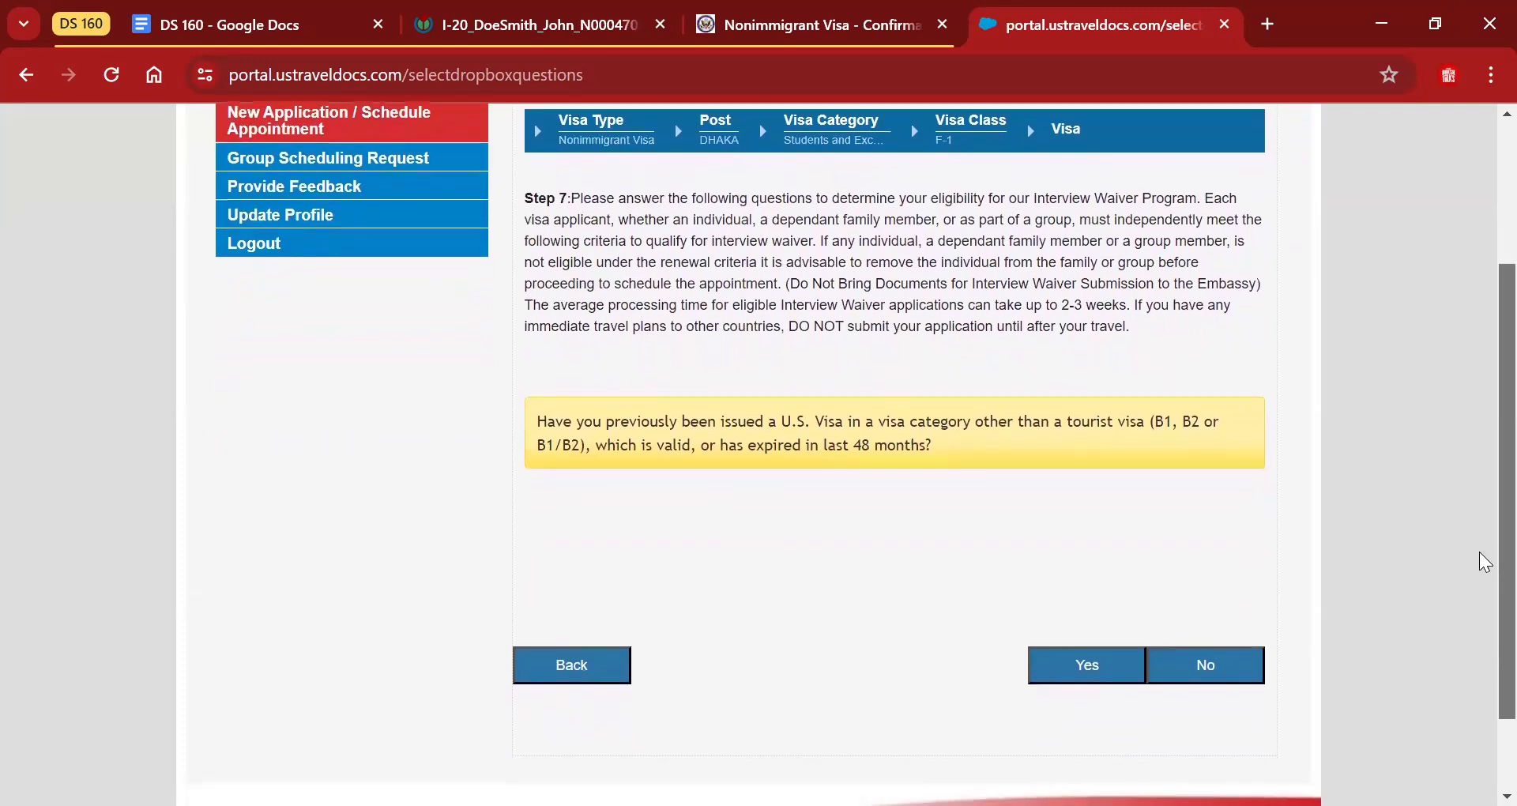
scroll(1485, 567, "down", 1)
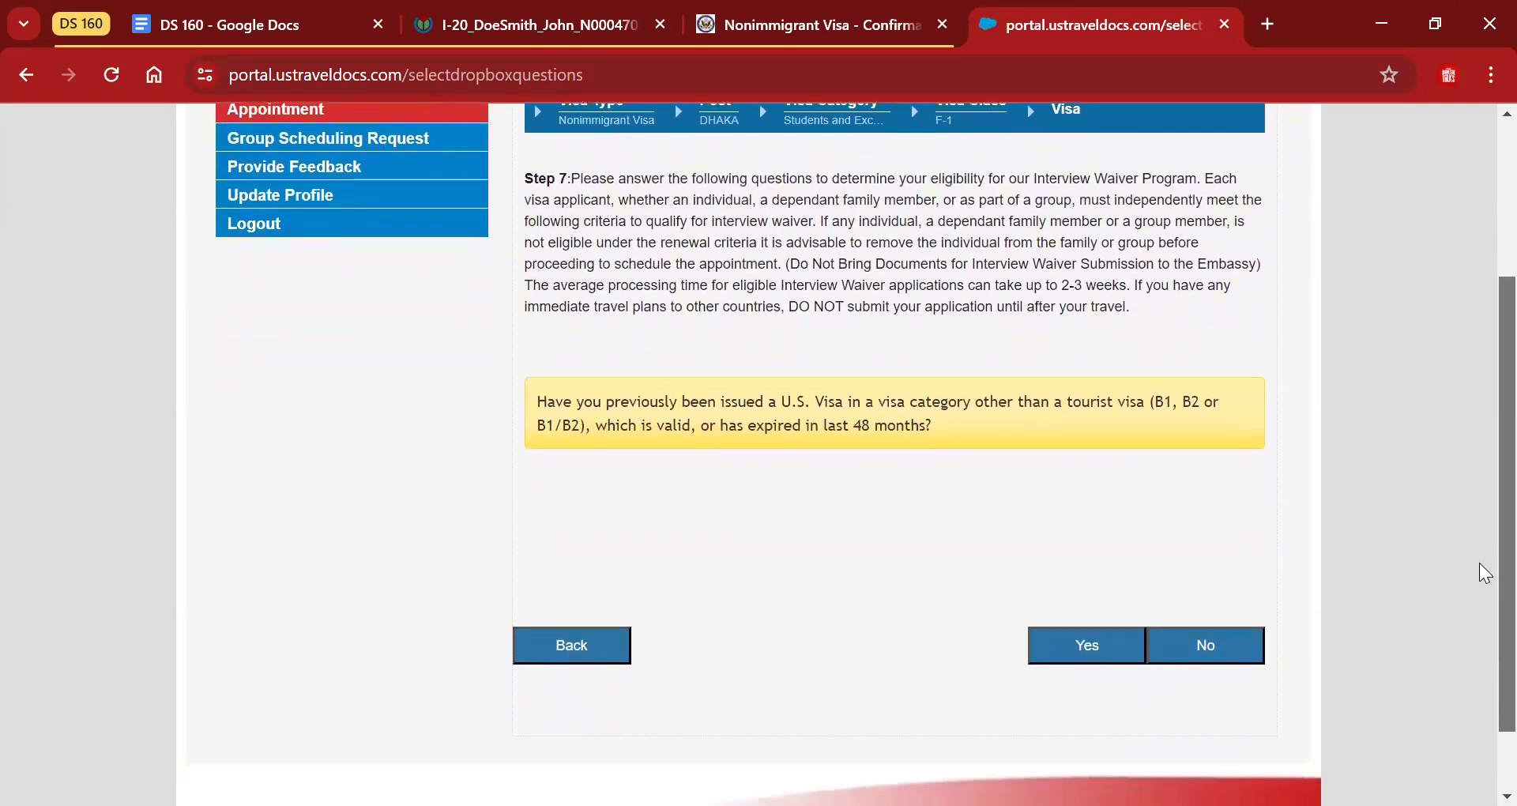
scroll(1479, 567, "down", 1)
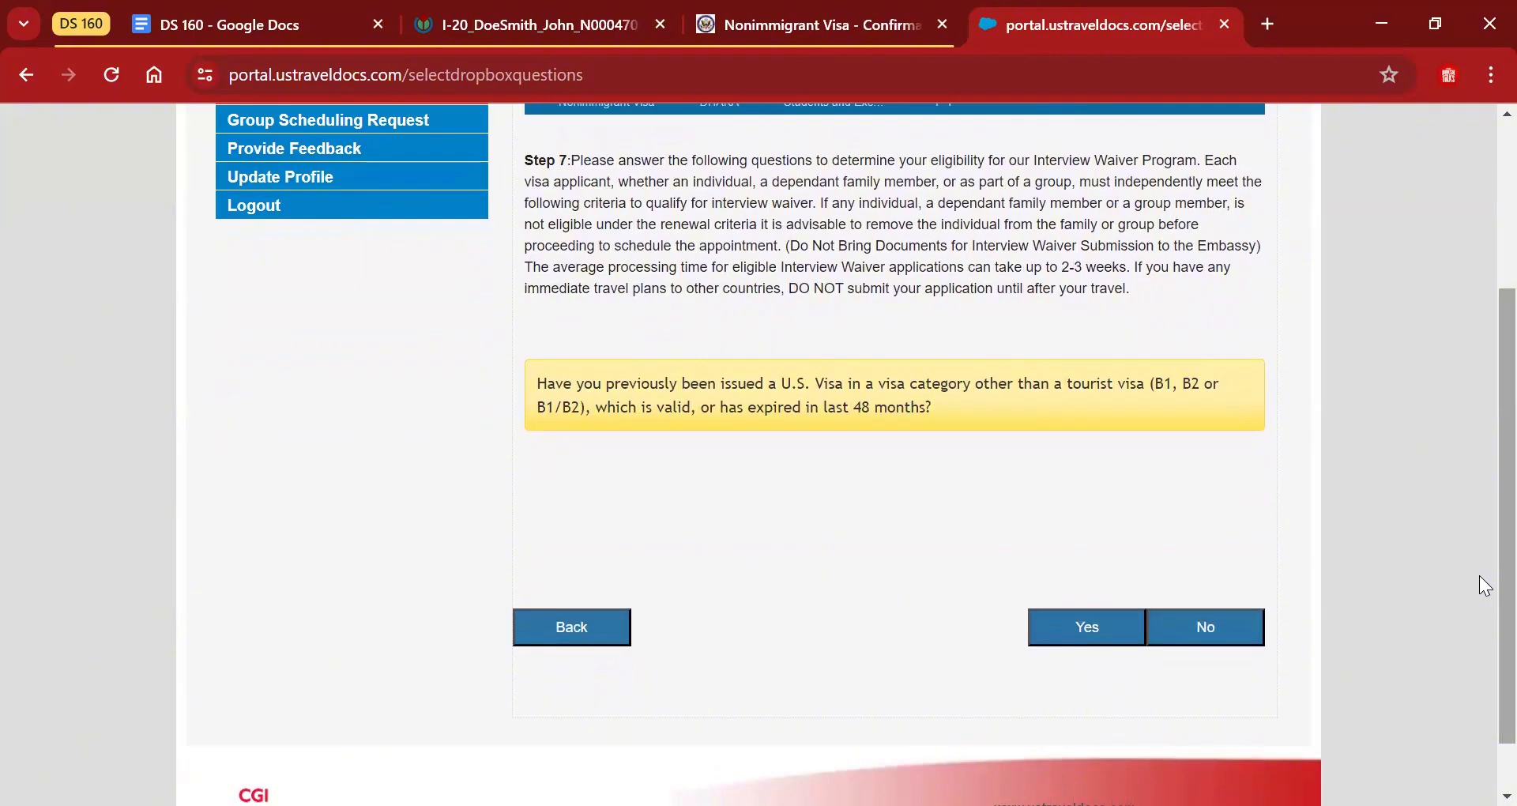
left_click(1221, 627)
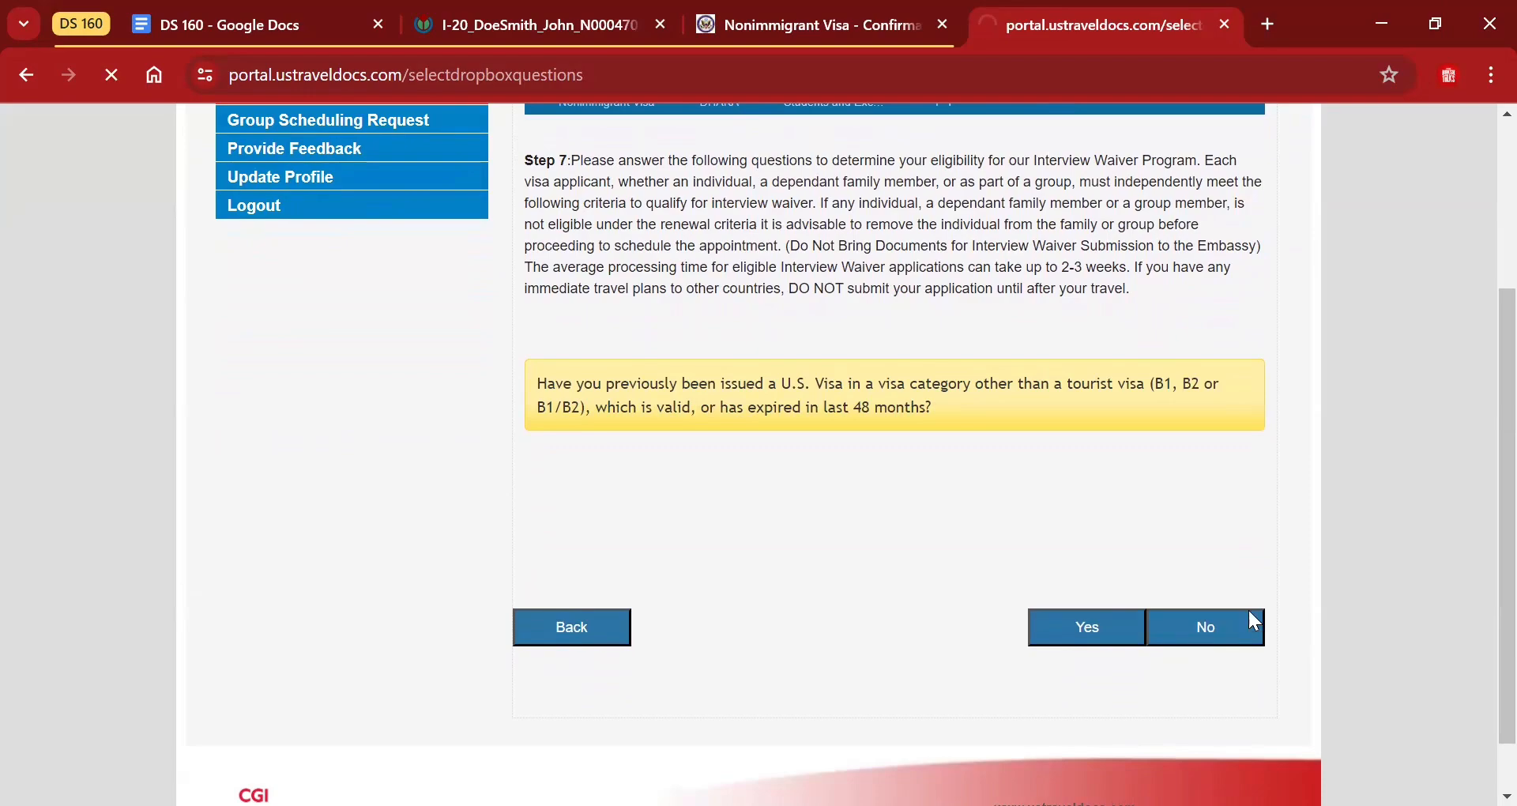
Keep Pick Up delivery, tick the Dhaka collection centre, and continue to the payment page.
scroll(1479, 387, "down", 2)
scroll(1484, 388, "down", 1)
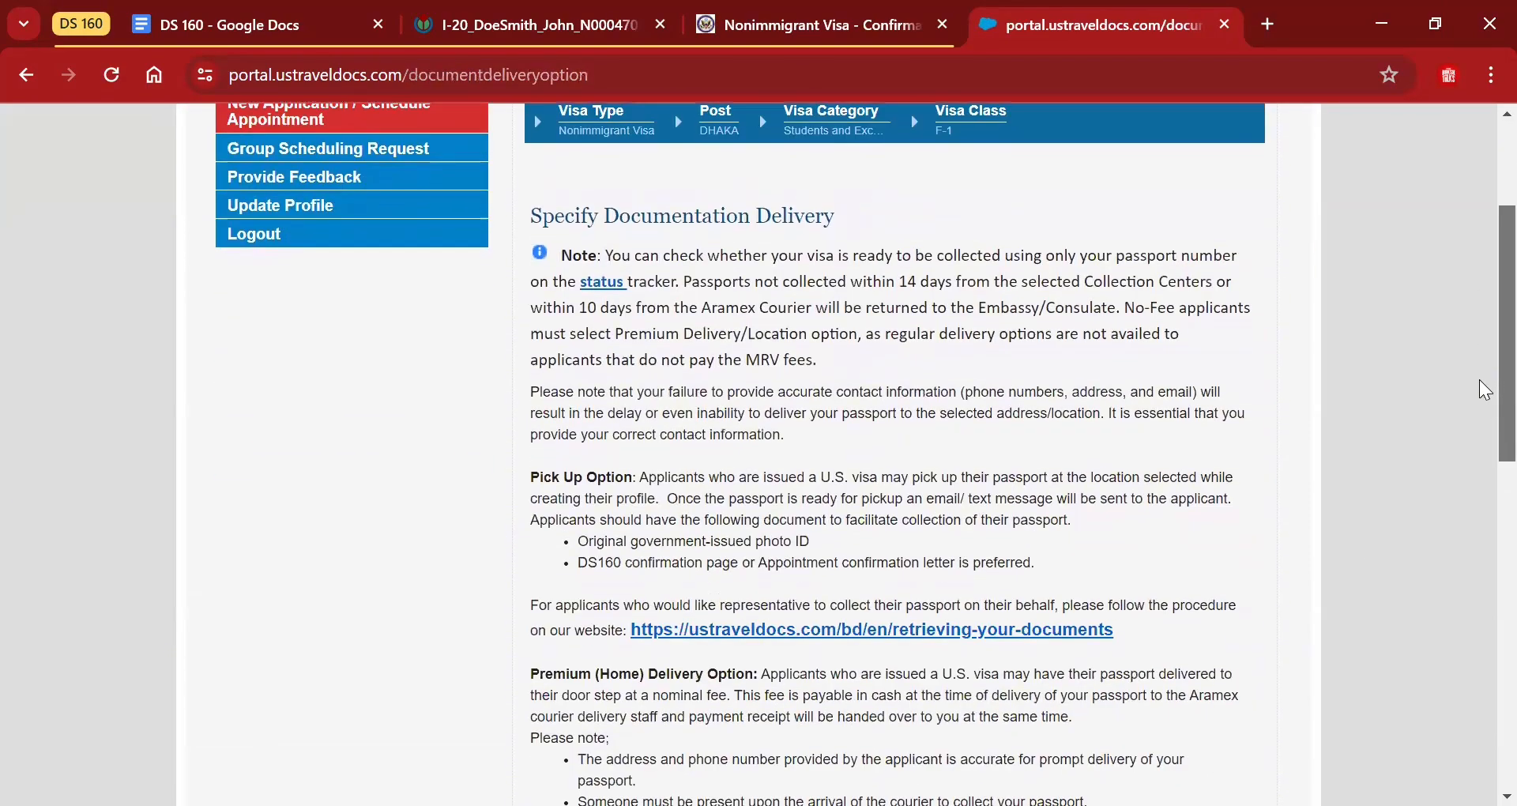
scroll(1485, 390, "down", 5)
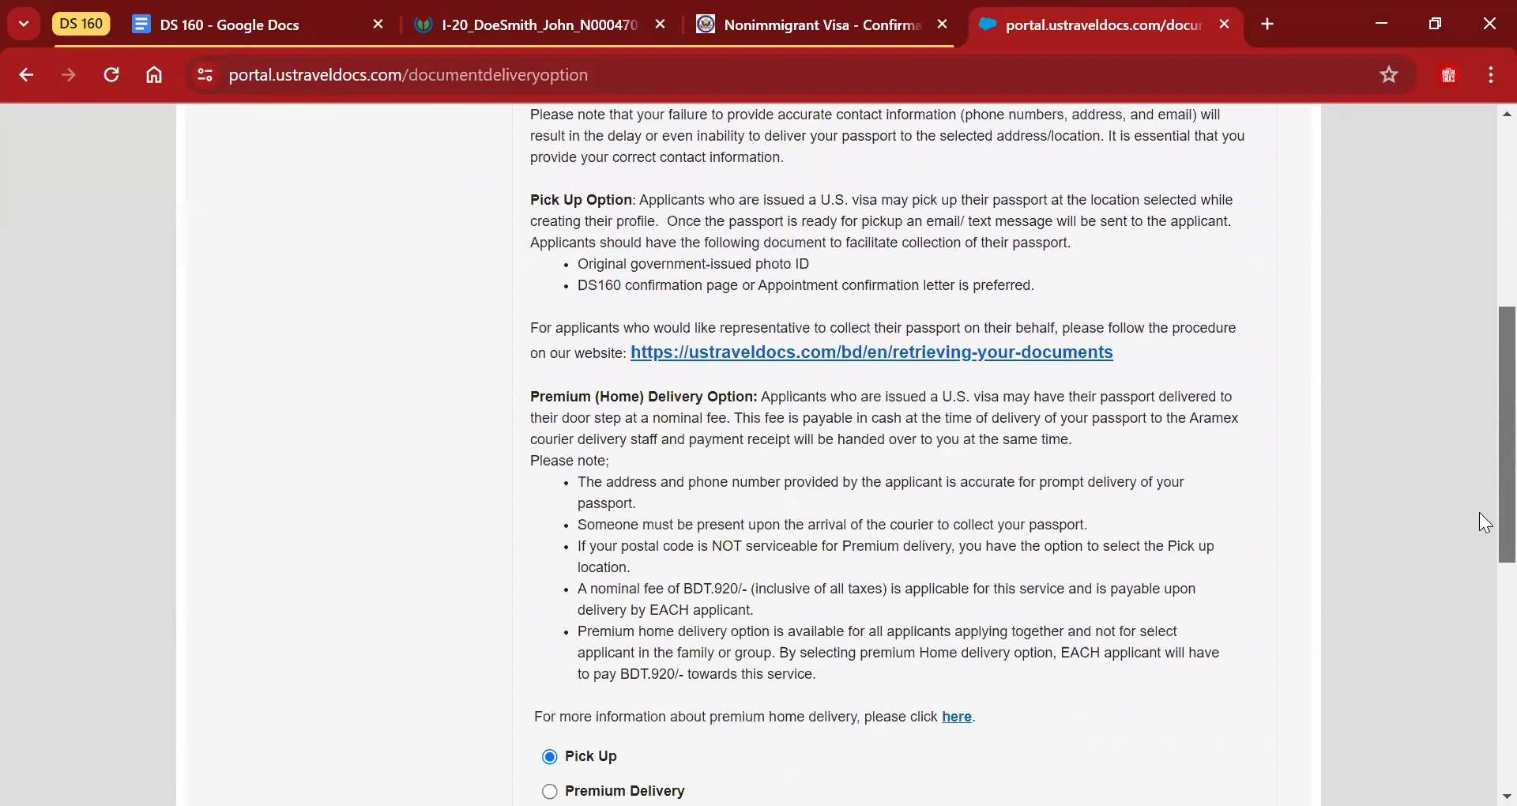
scroll(1485, 542, "down", 4)
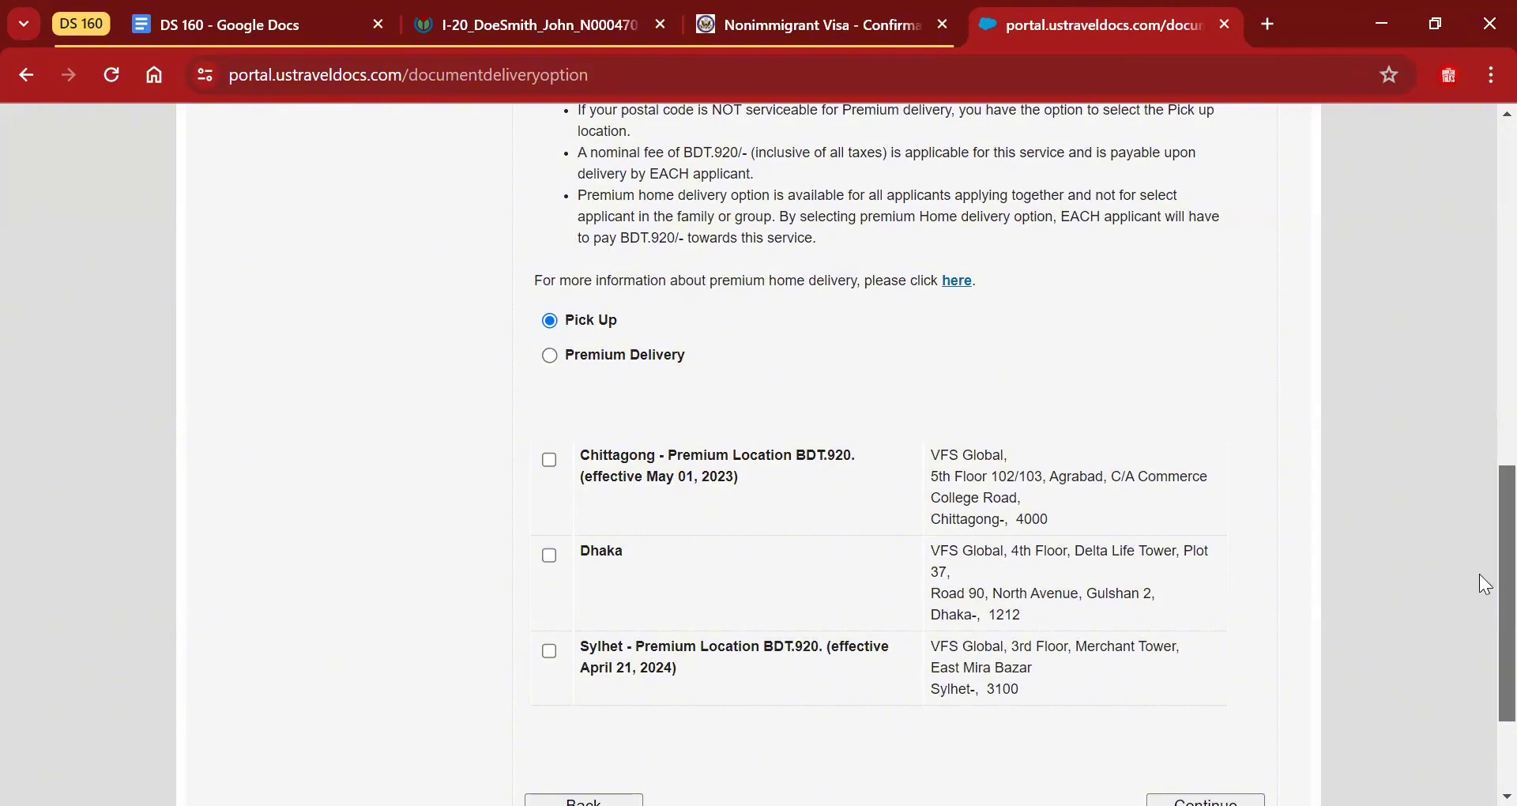
scroll(1479, 575, "down", 1)
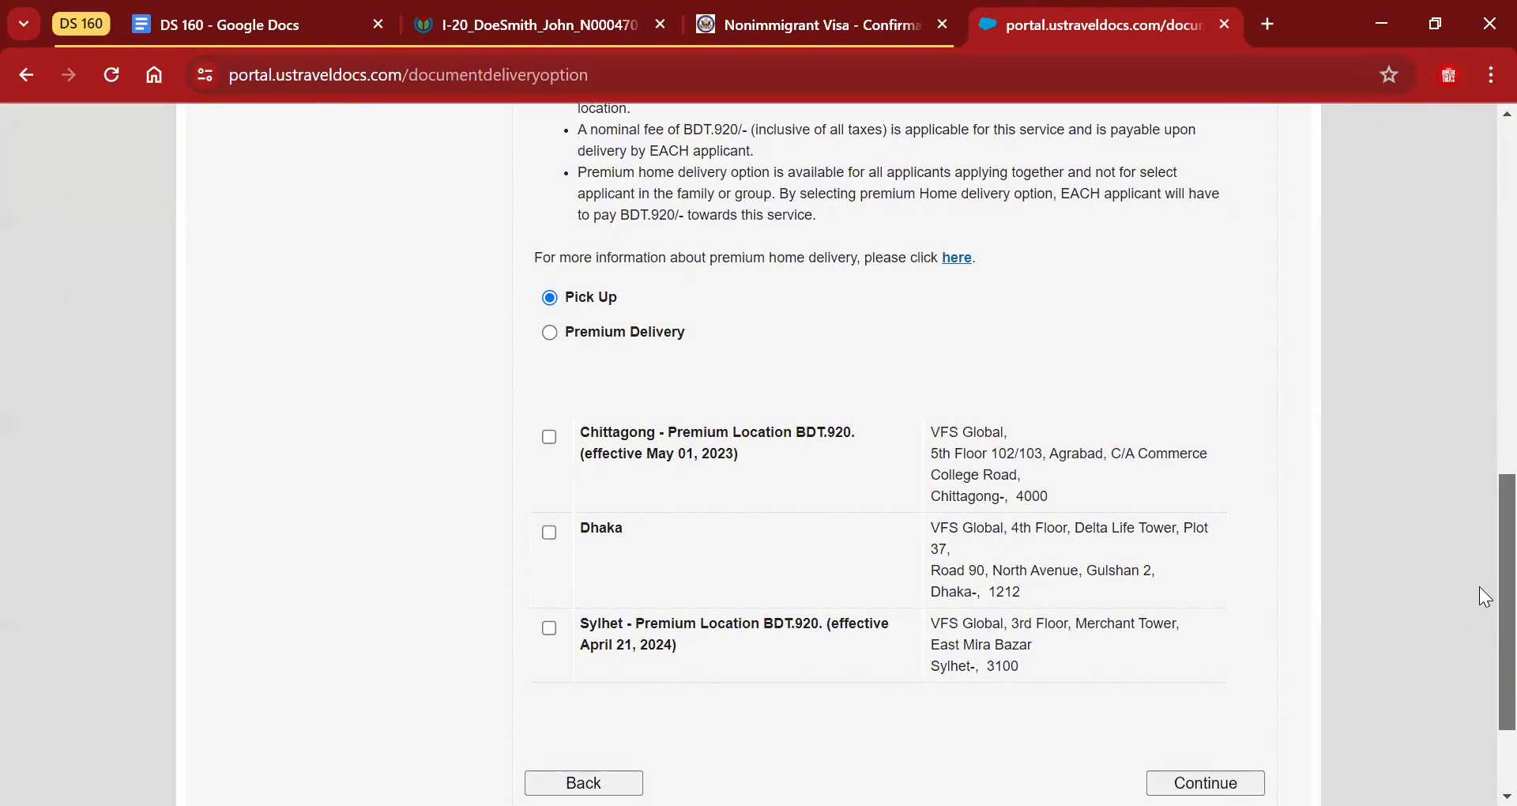
left_click(550, 523)
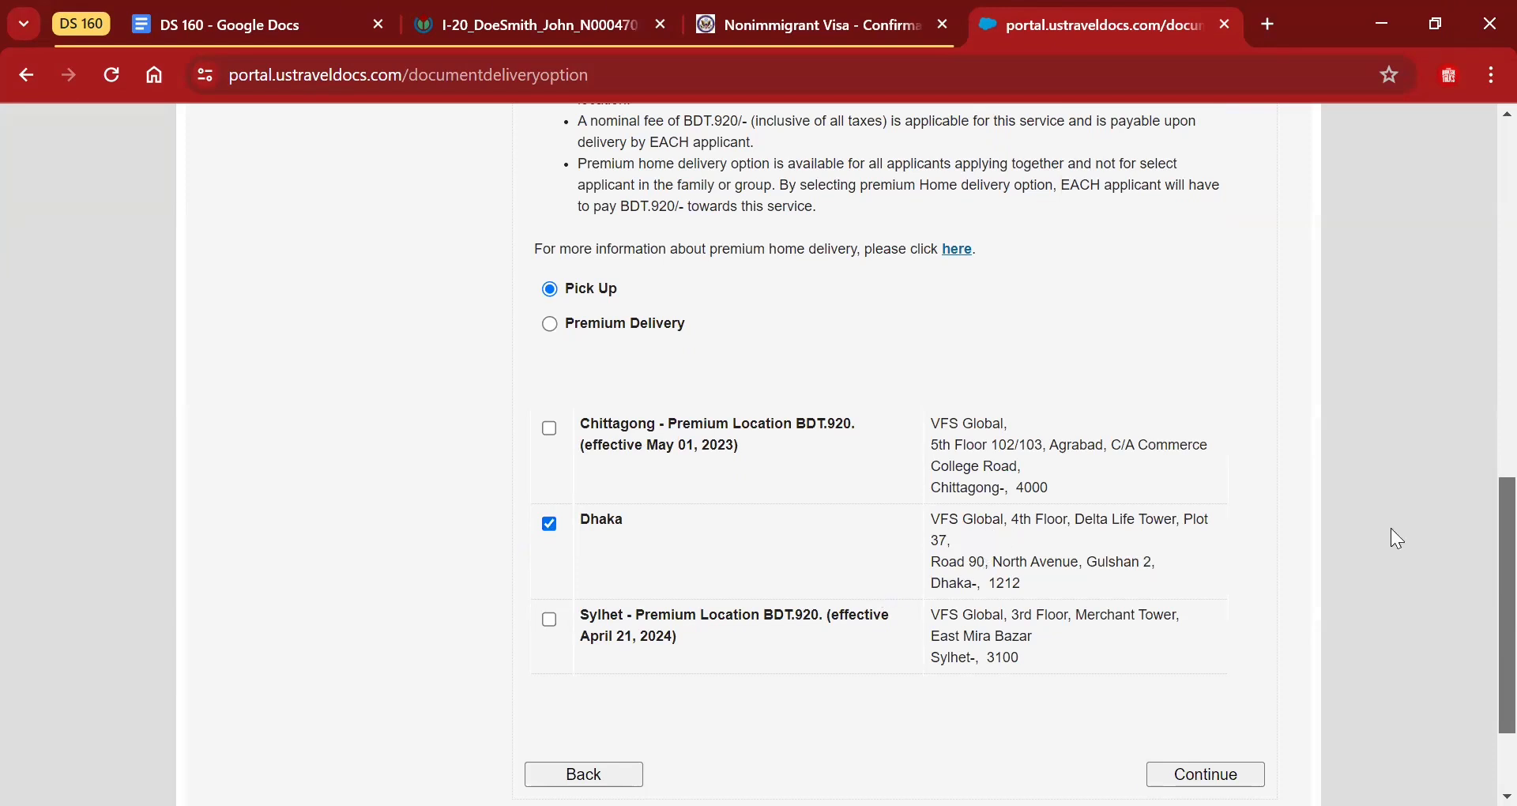
scroll(1479, 594, "down", 3)
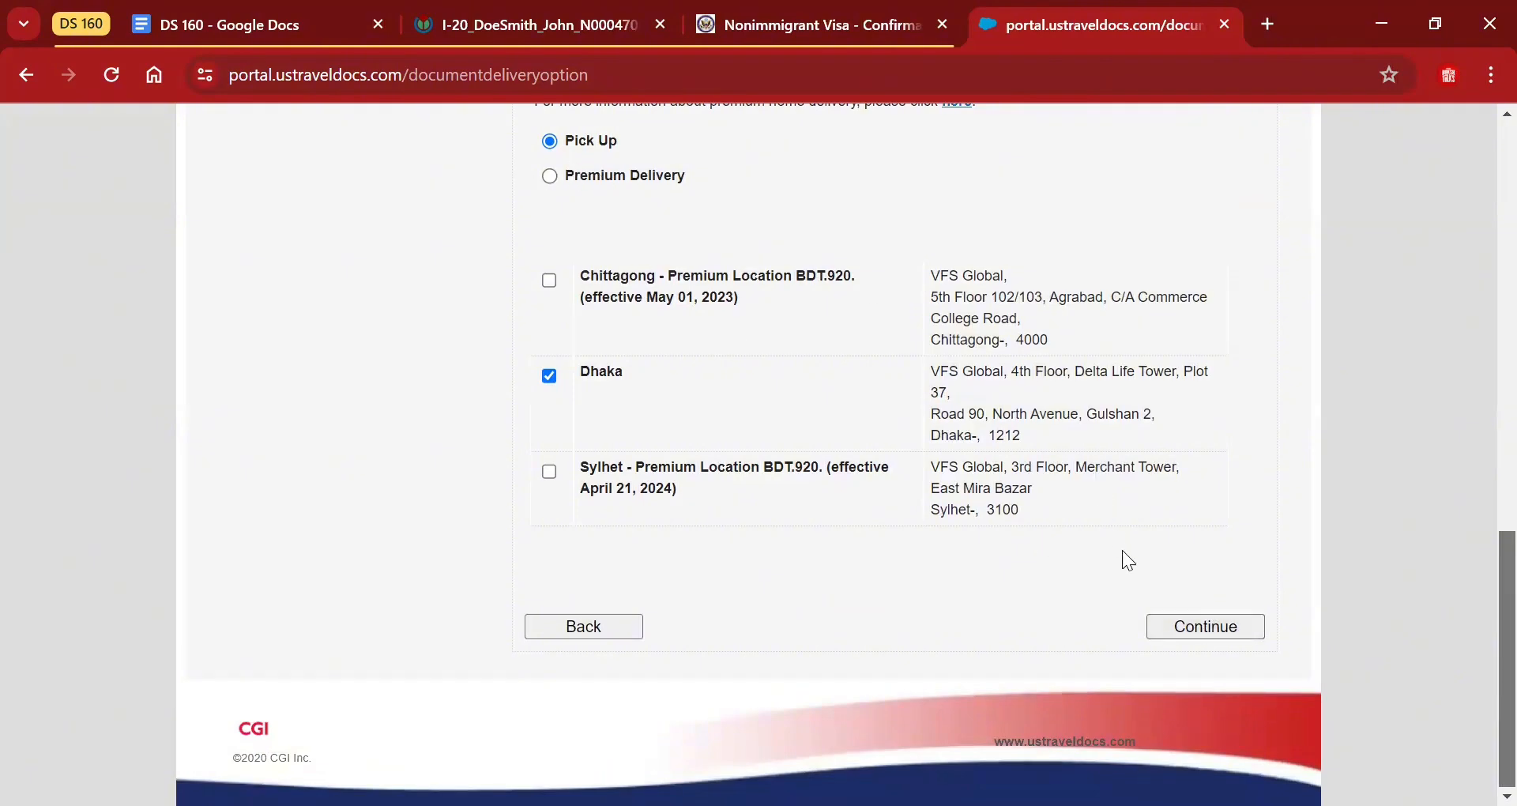
left_click(1177, 632)
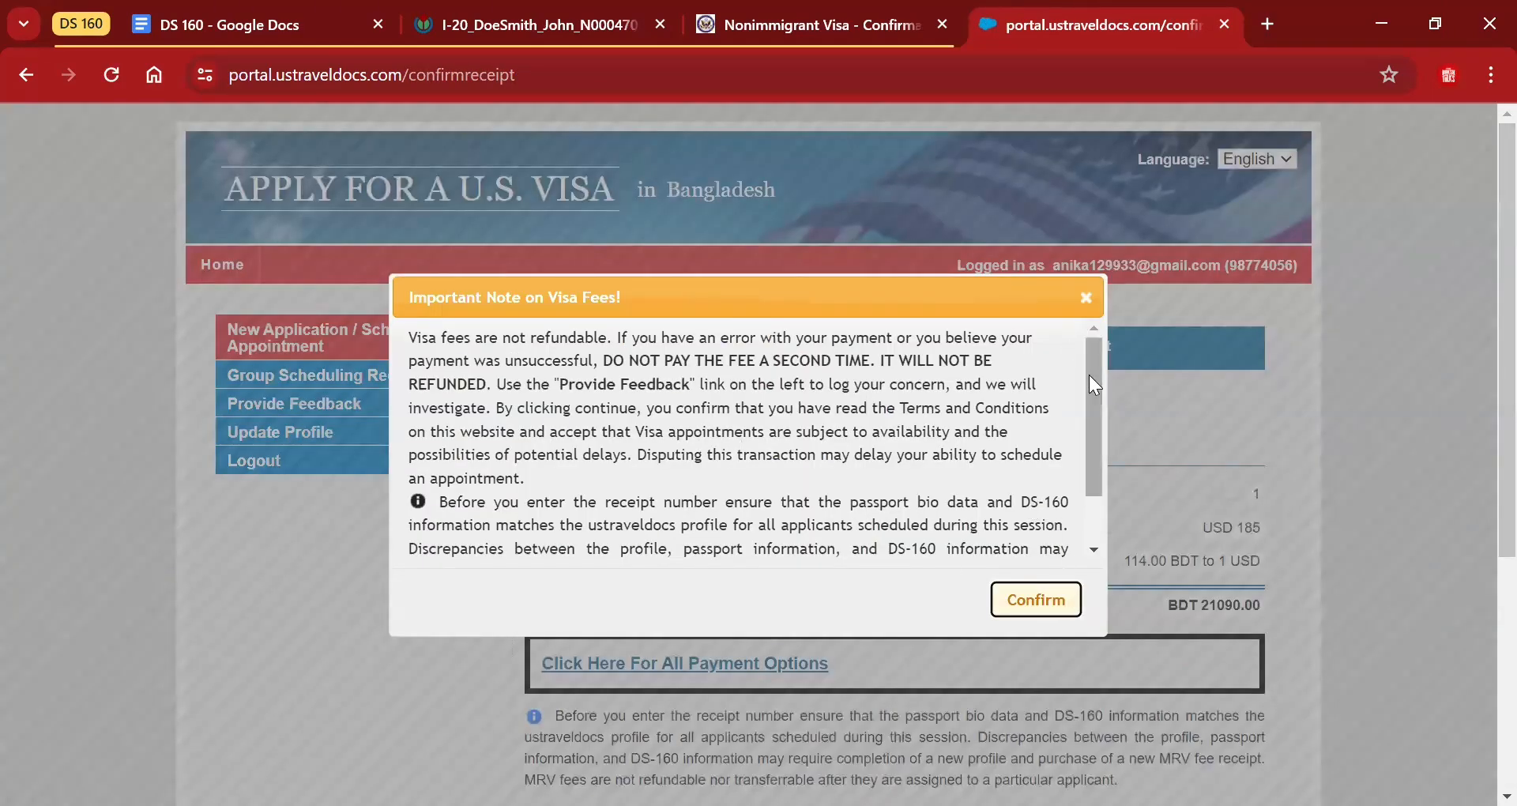
Confirm the non-refundable visa fee notice for the BDT 21090.00 total.
left_click_drag(1089, 384, 1071, 503)
left_click(1025, 602)
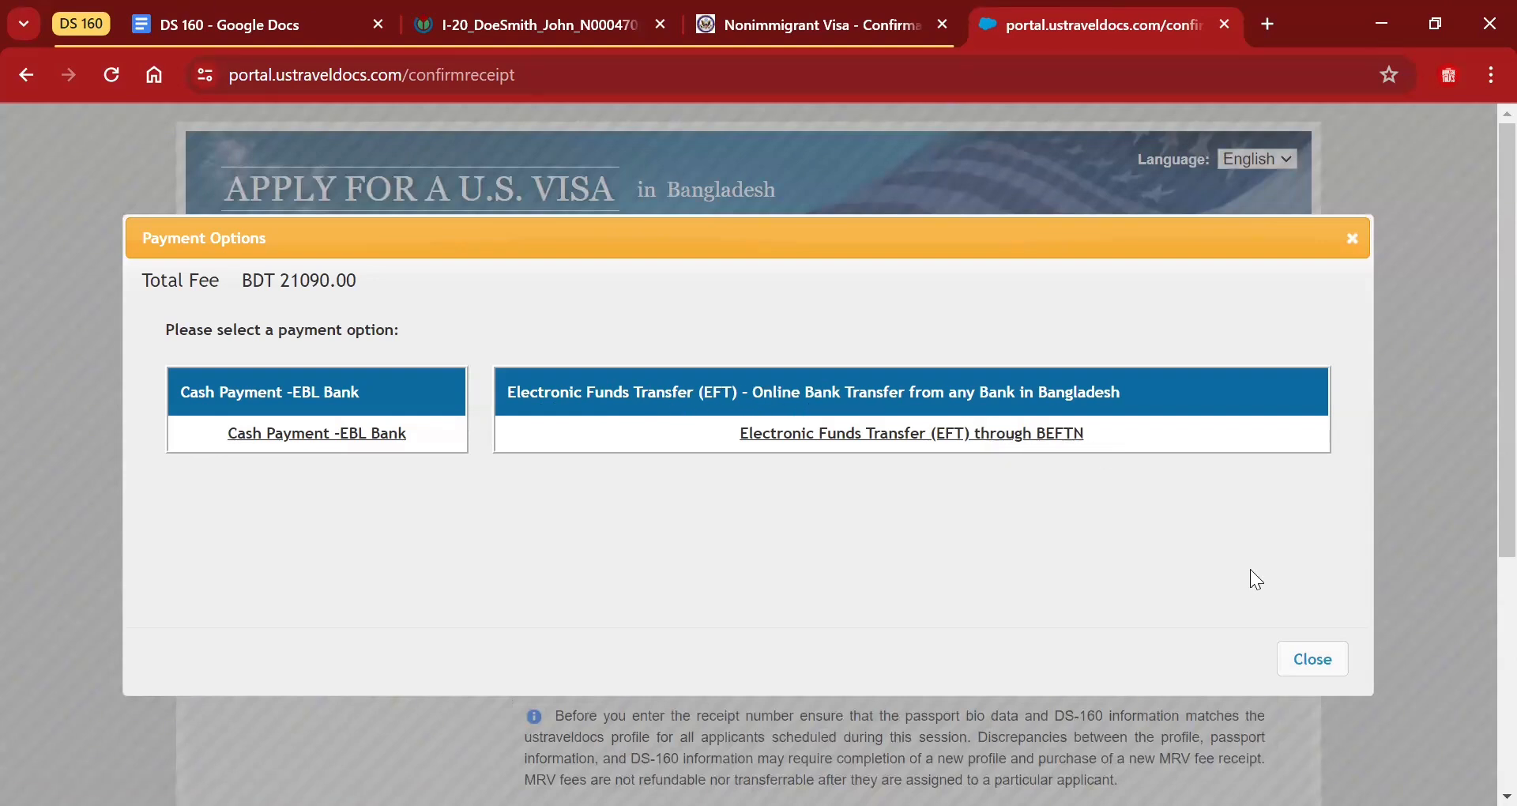
Generate the BEFTN EFT deposit slip and review the BDT 21090.00 amount due 2024-04-28.
left_click(857, 442)
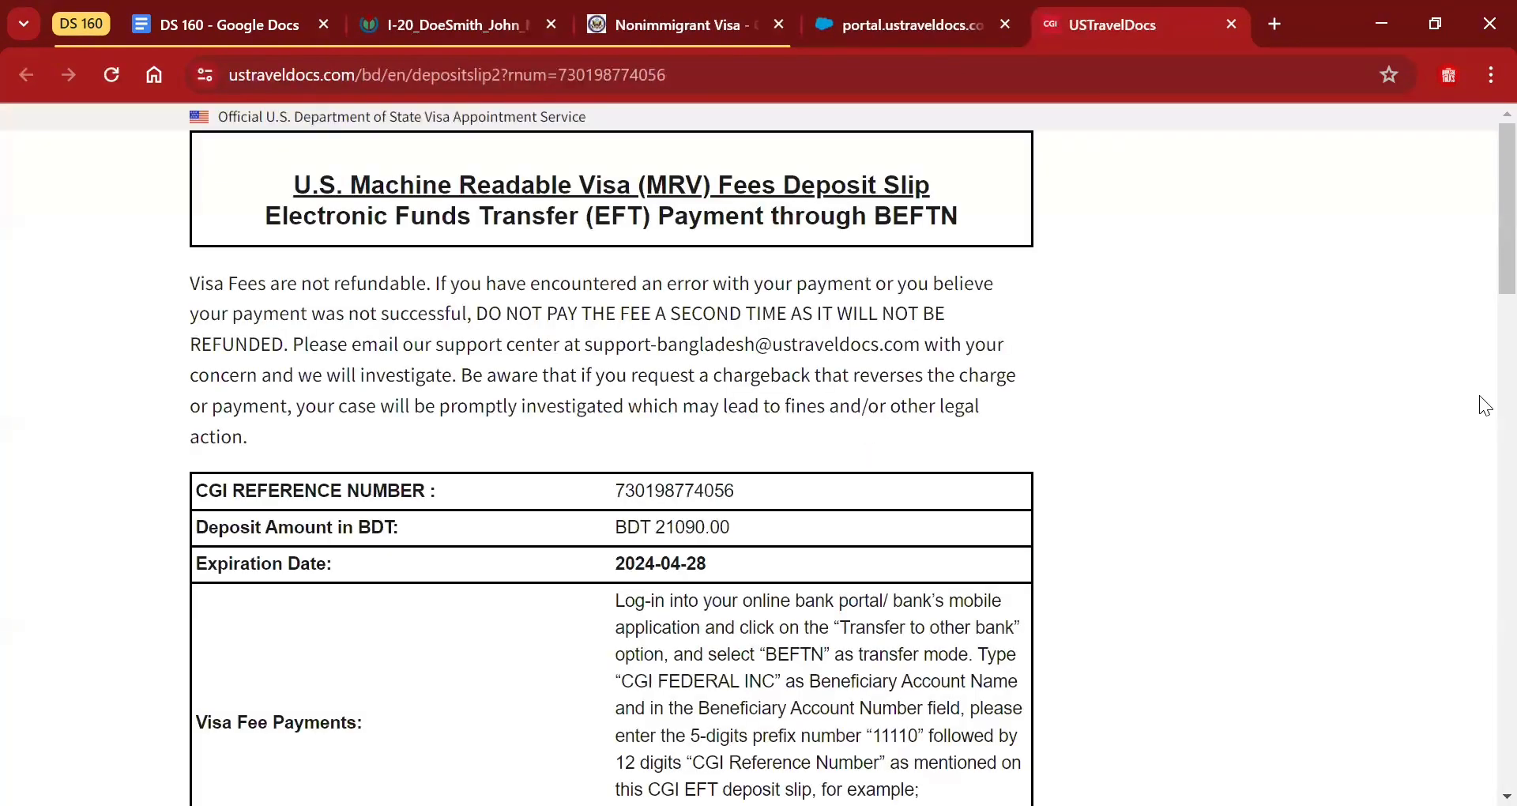
scroll(1479, 237, "down", 7)
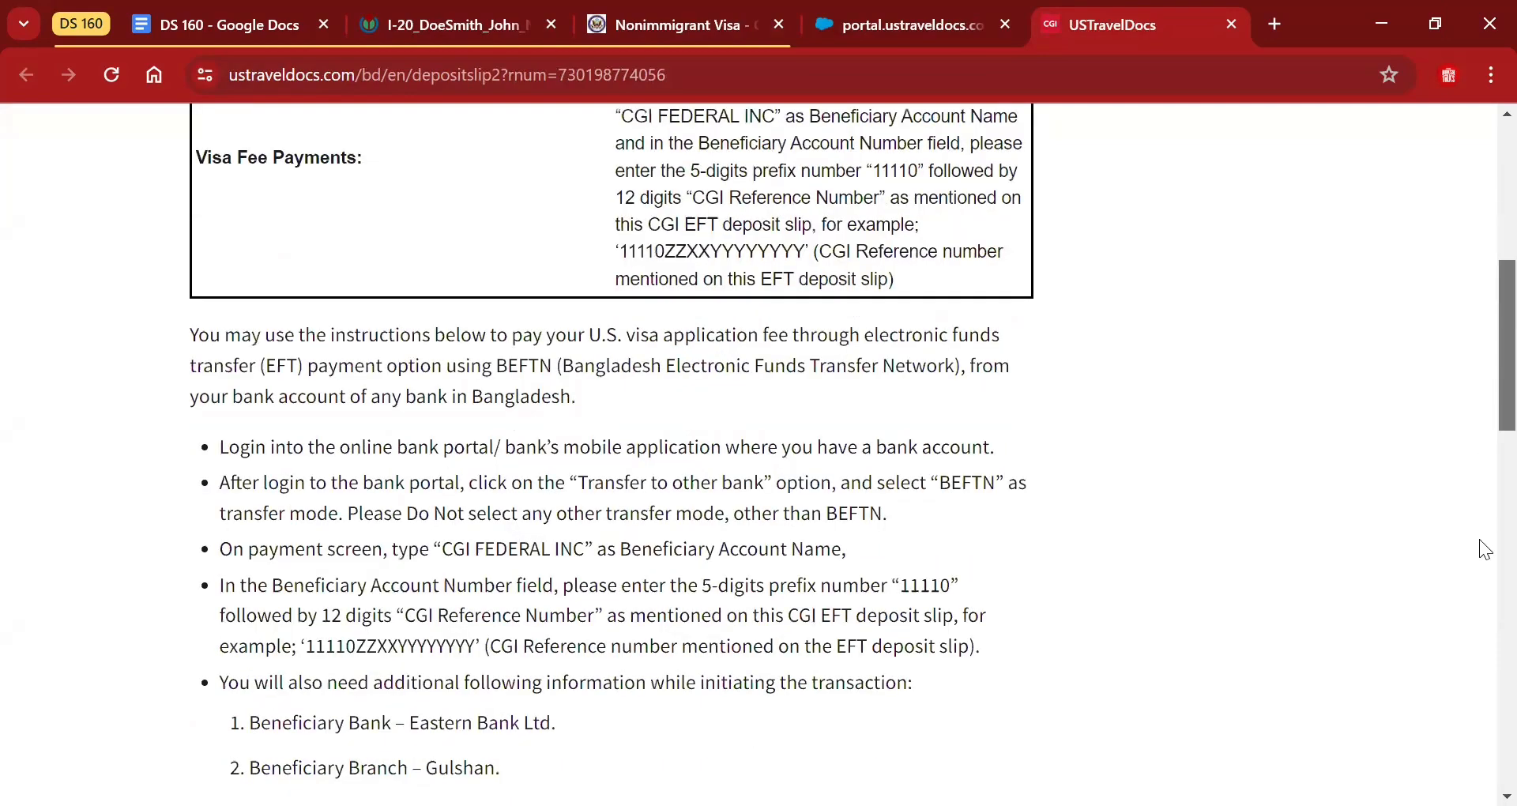
scroll(1479, 511, "down", 17)
scroll(1480, 612, "up", 4)
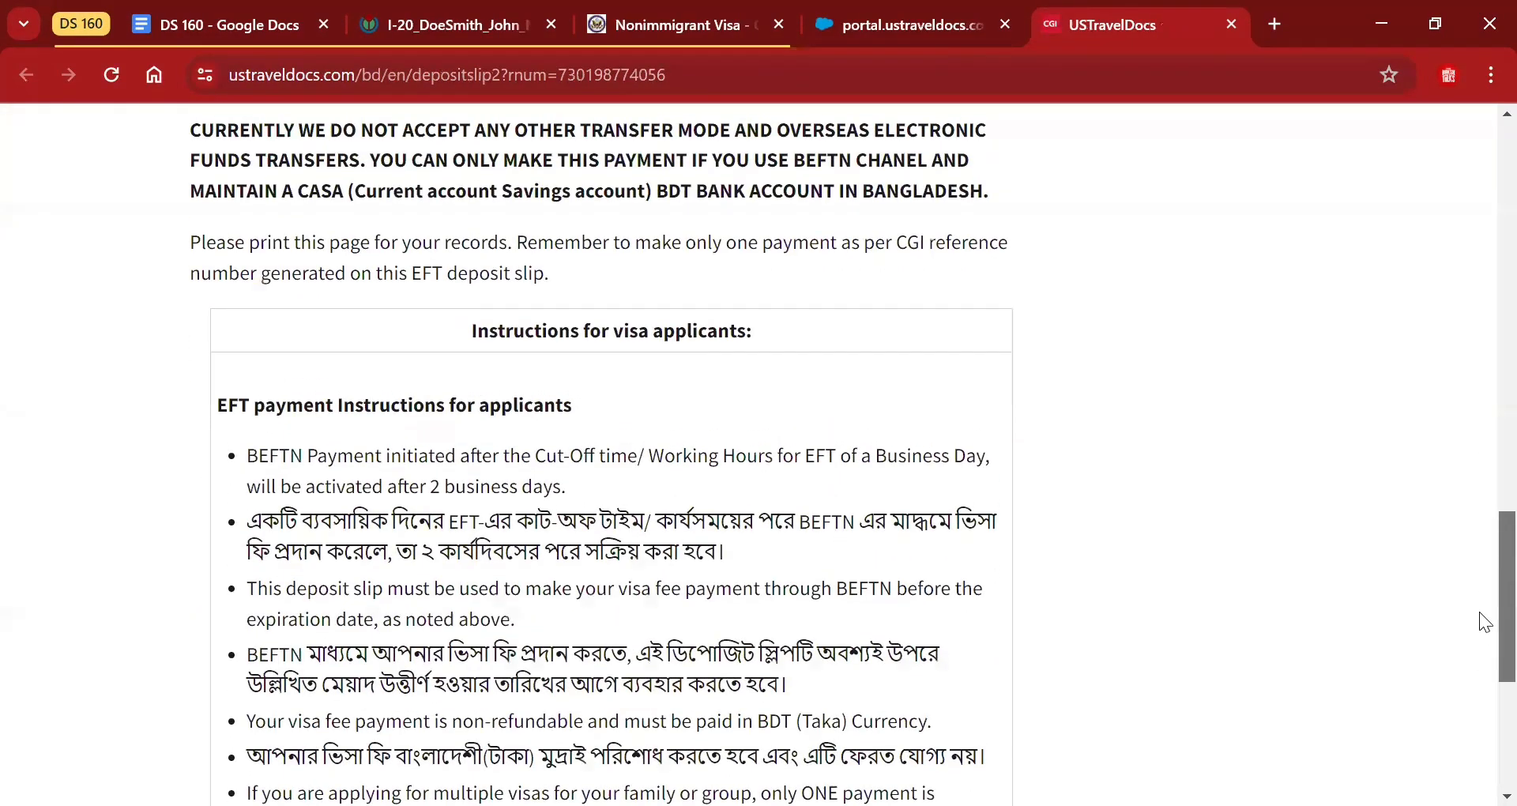
scroll(1484, 621, "down", 2)
scroll(1479, 638, "down", 5)
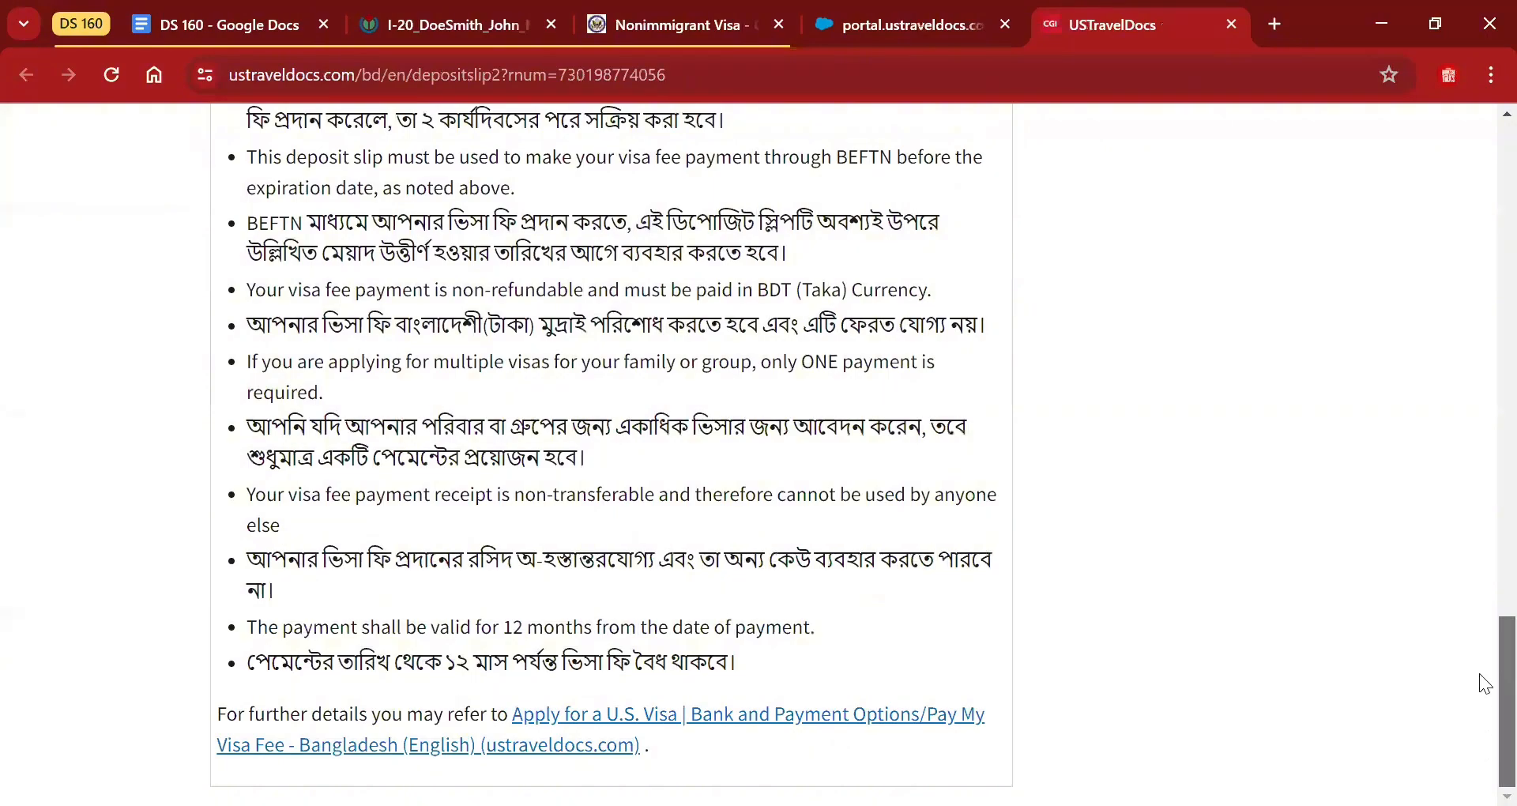
scroll(1479, 702, "up", 10)
scroll(1479, 521, "up", 2)
scroll(1479, 474, "up", 8)
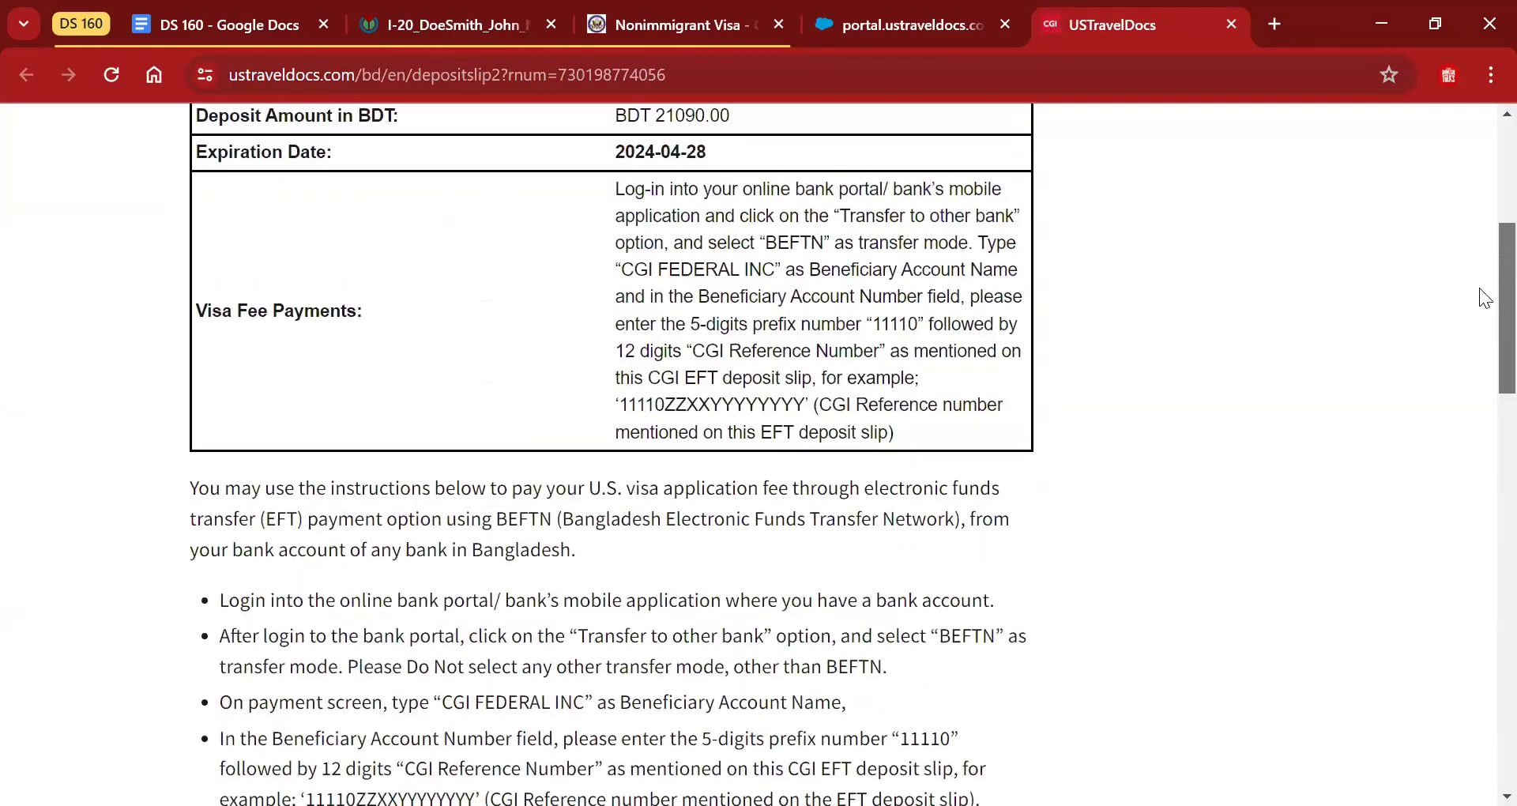
scroll(1479, 287, "up", 2)
scroll(1478, 287, "up", 3)
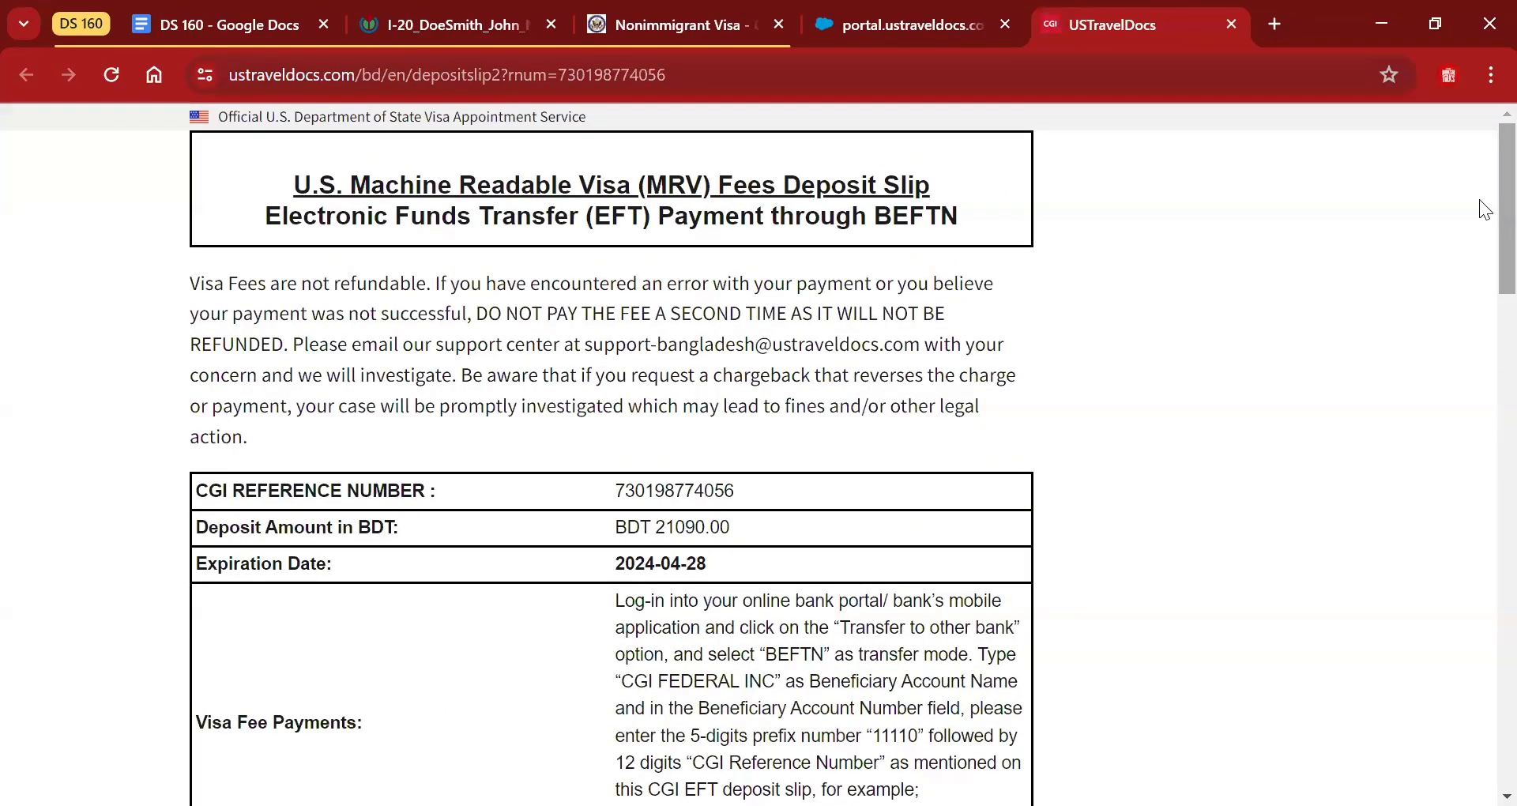
scroll(1478, 548, "down", 16)
scroll(1479, 662, "down", 9)
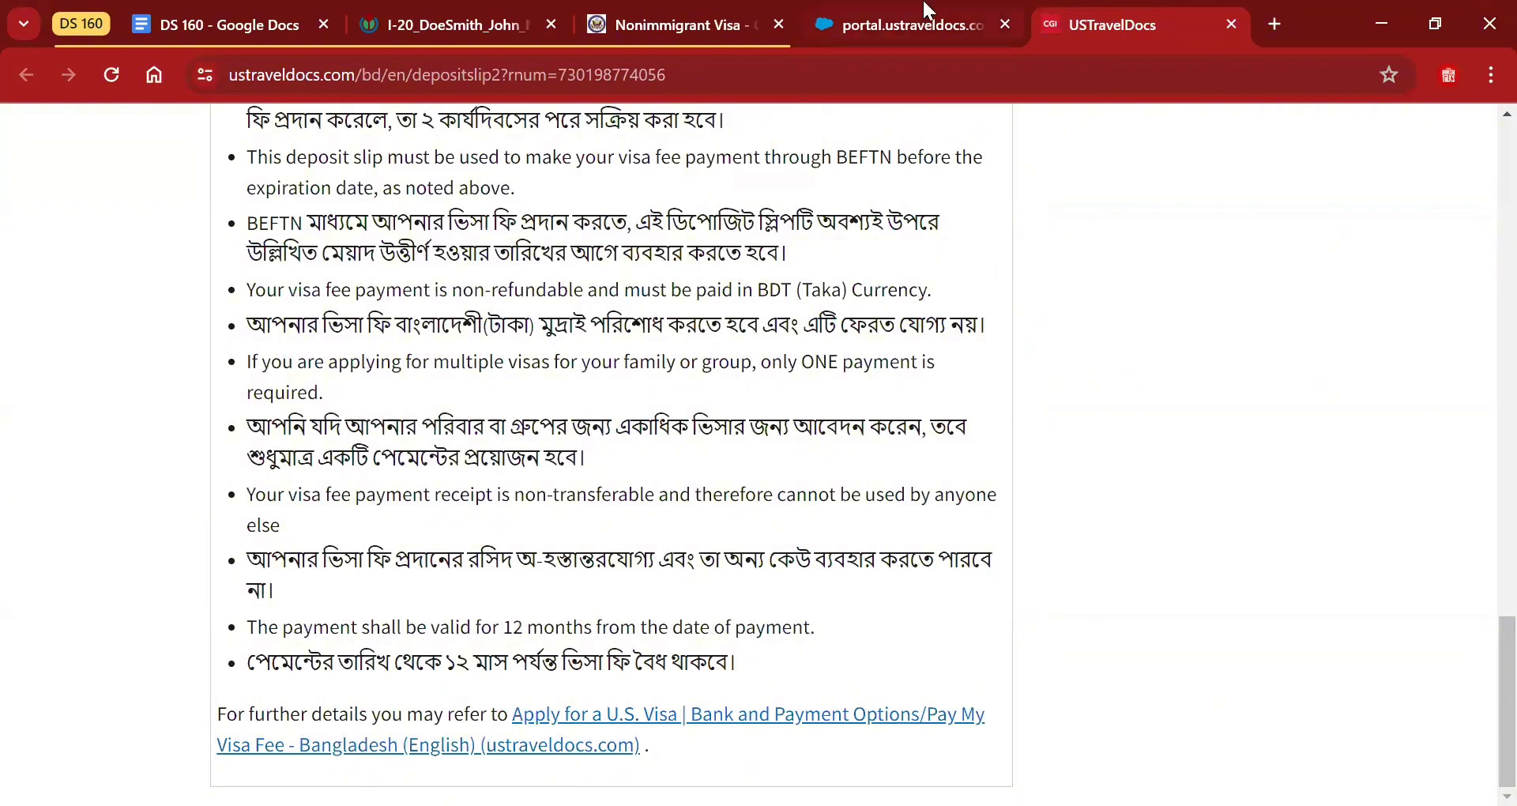
Return to the portal tab and close the payment options to reach the receipt form.
left_click(924, 11)
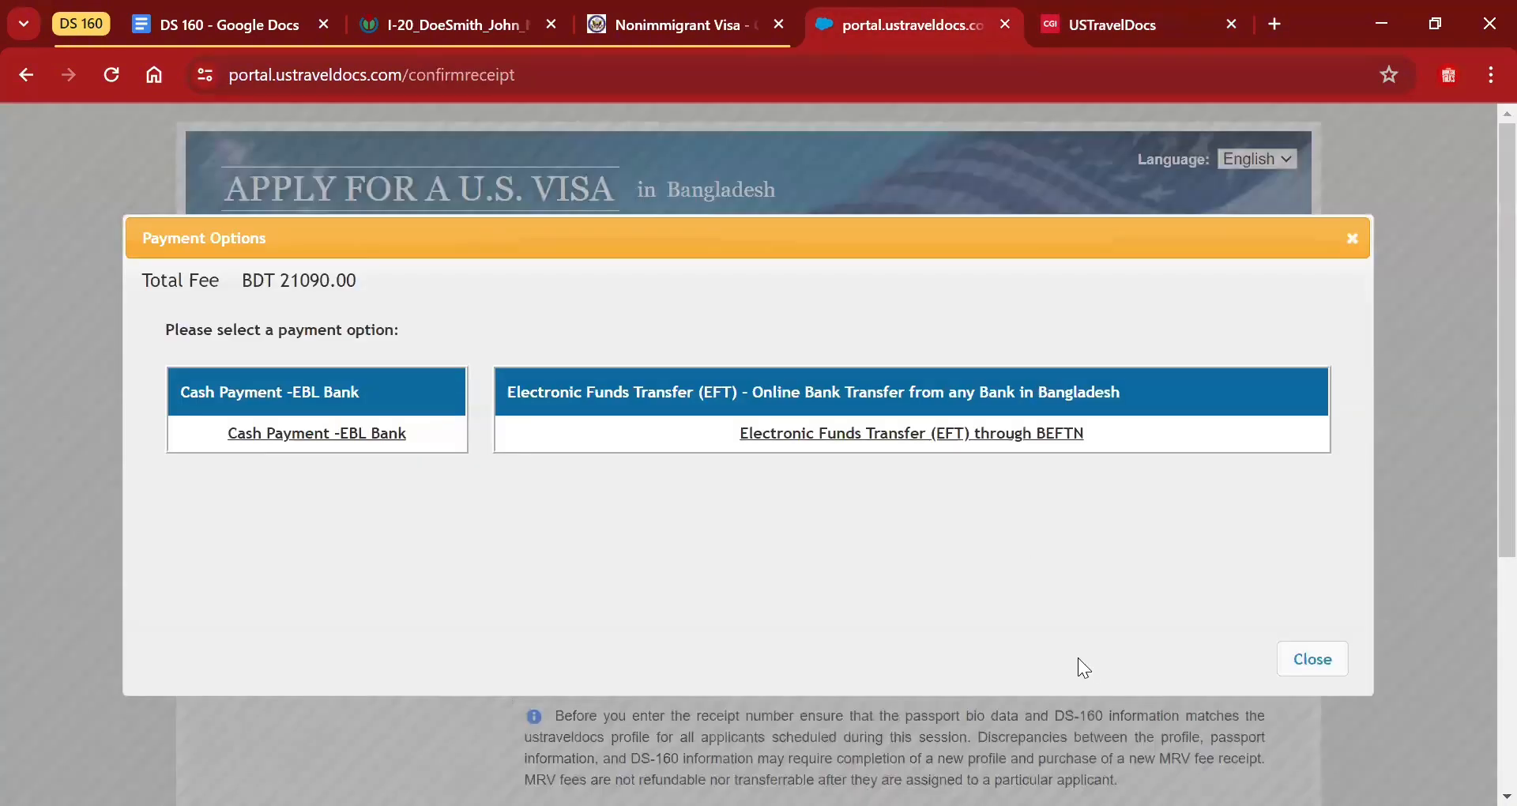
left_click(1315, 655)
scroll(1479, 474, "down", 4)
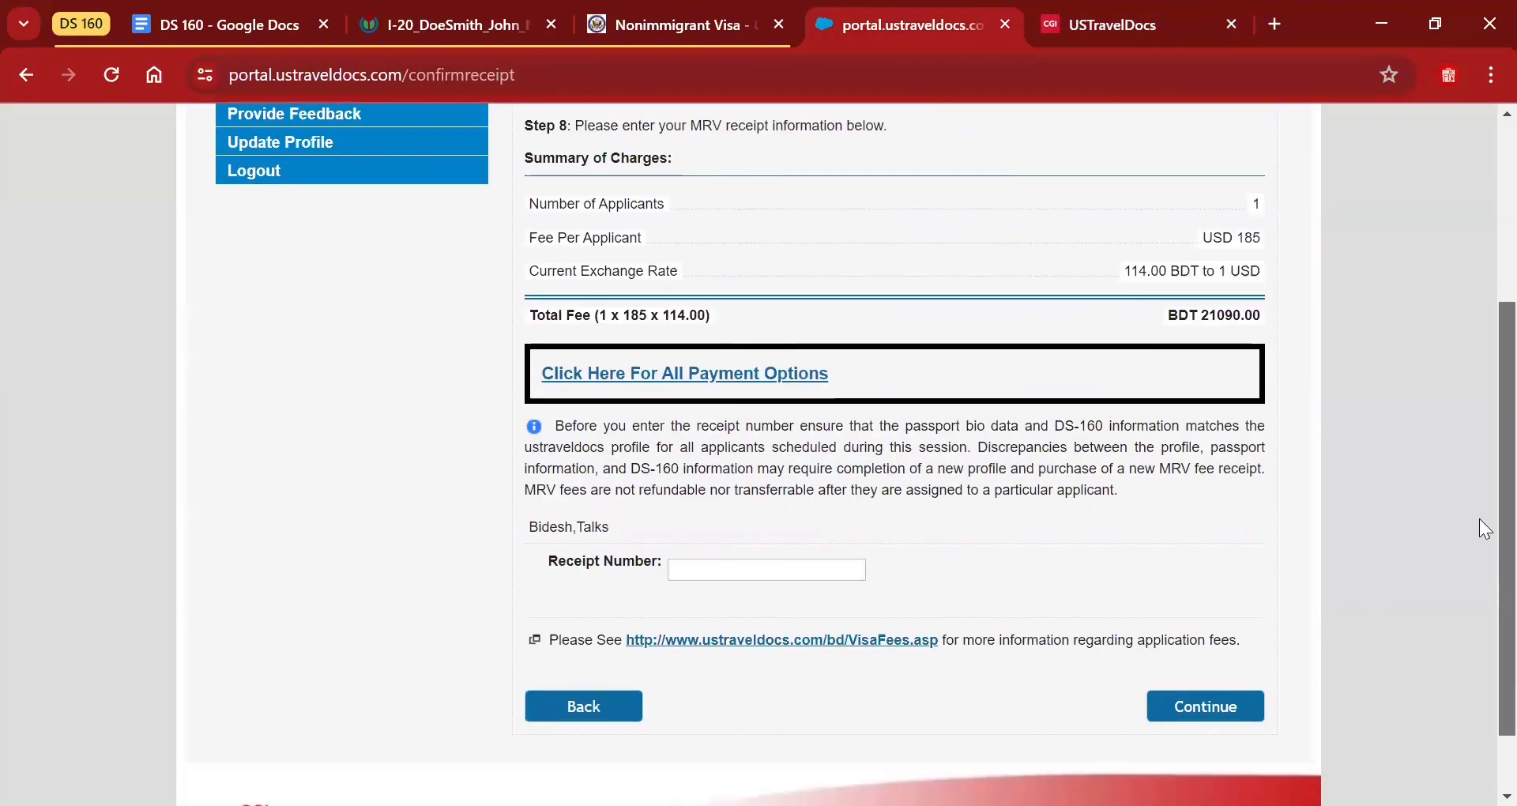
scroll(1479, 528, "down", 1)
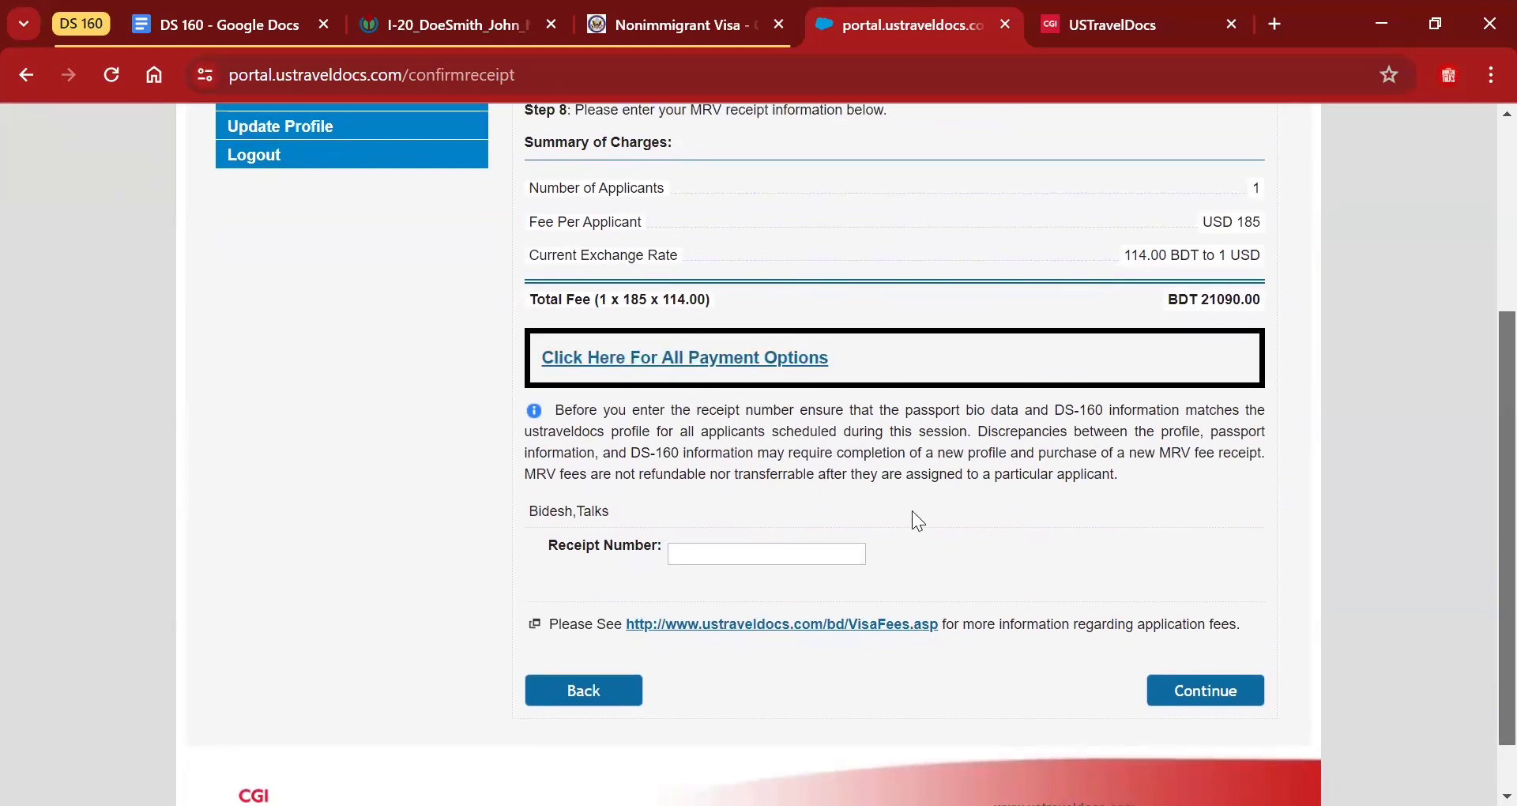
Submit receipt number 234567 and confirm the visa fee notice again.
left_click(749, 552)
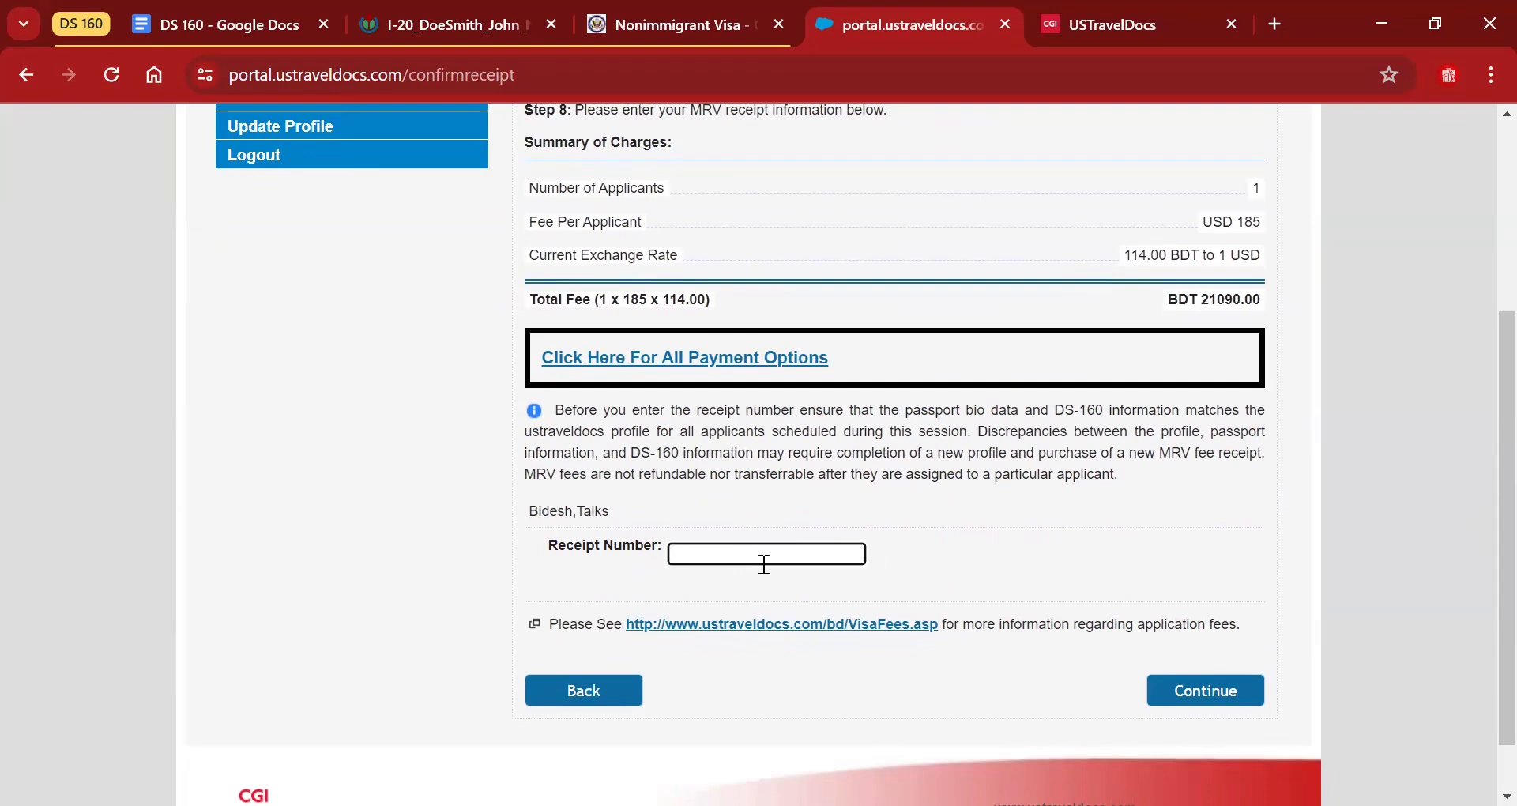
type("234567")
left_click(1179, 700)
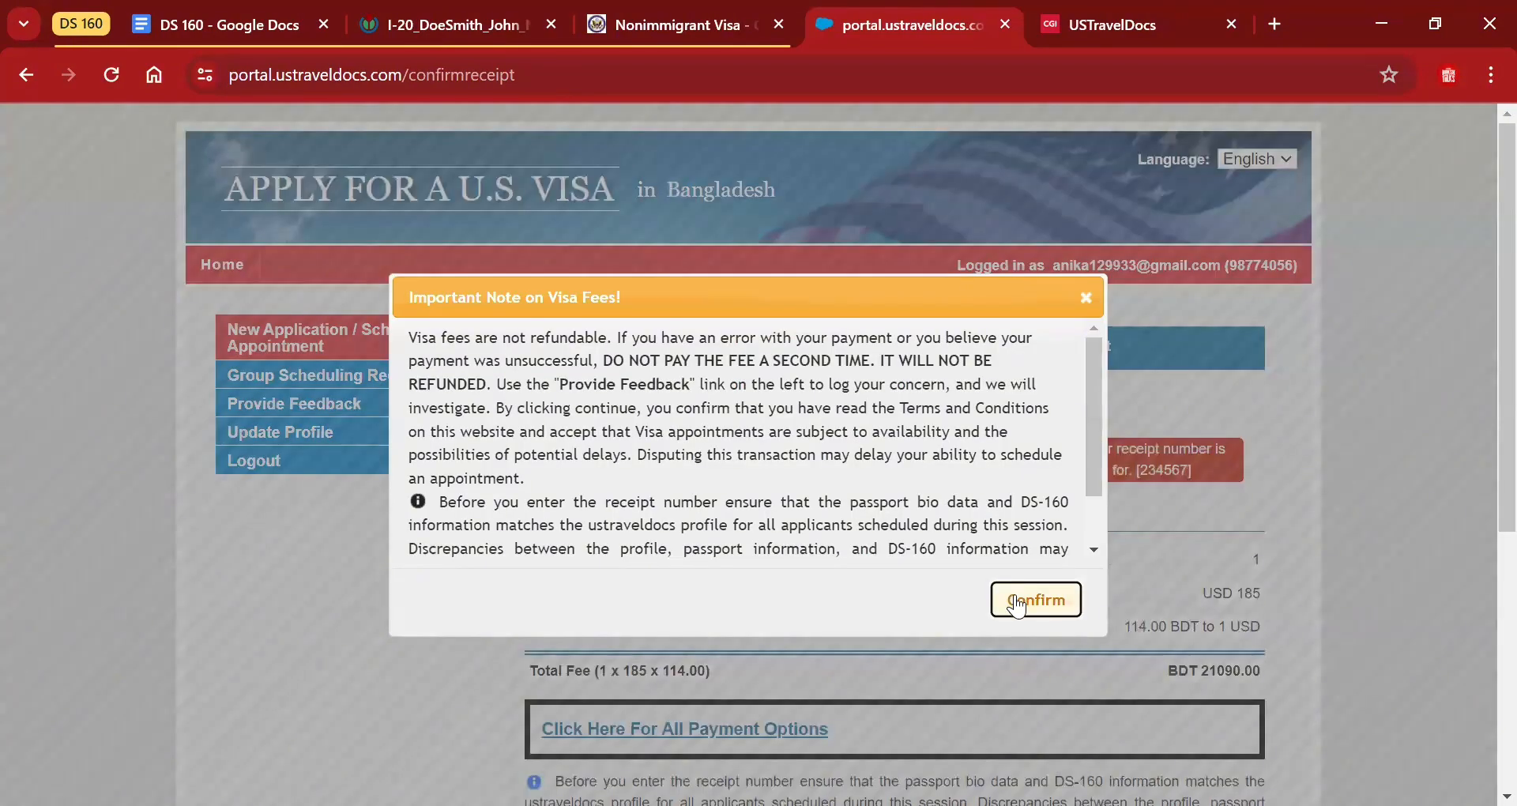
left_click(1035, 599)
scroll(1479, 542, "down", 5)
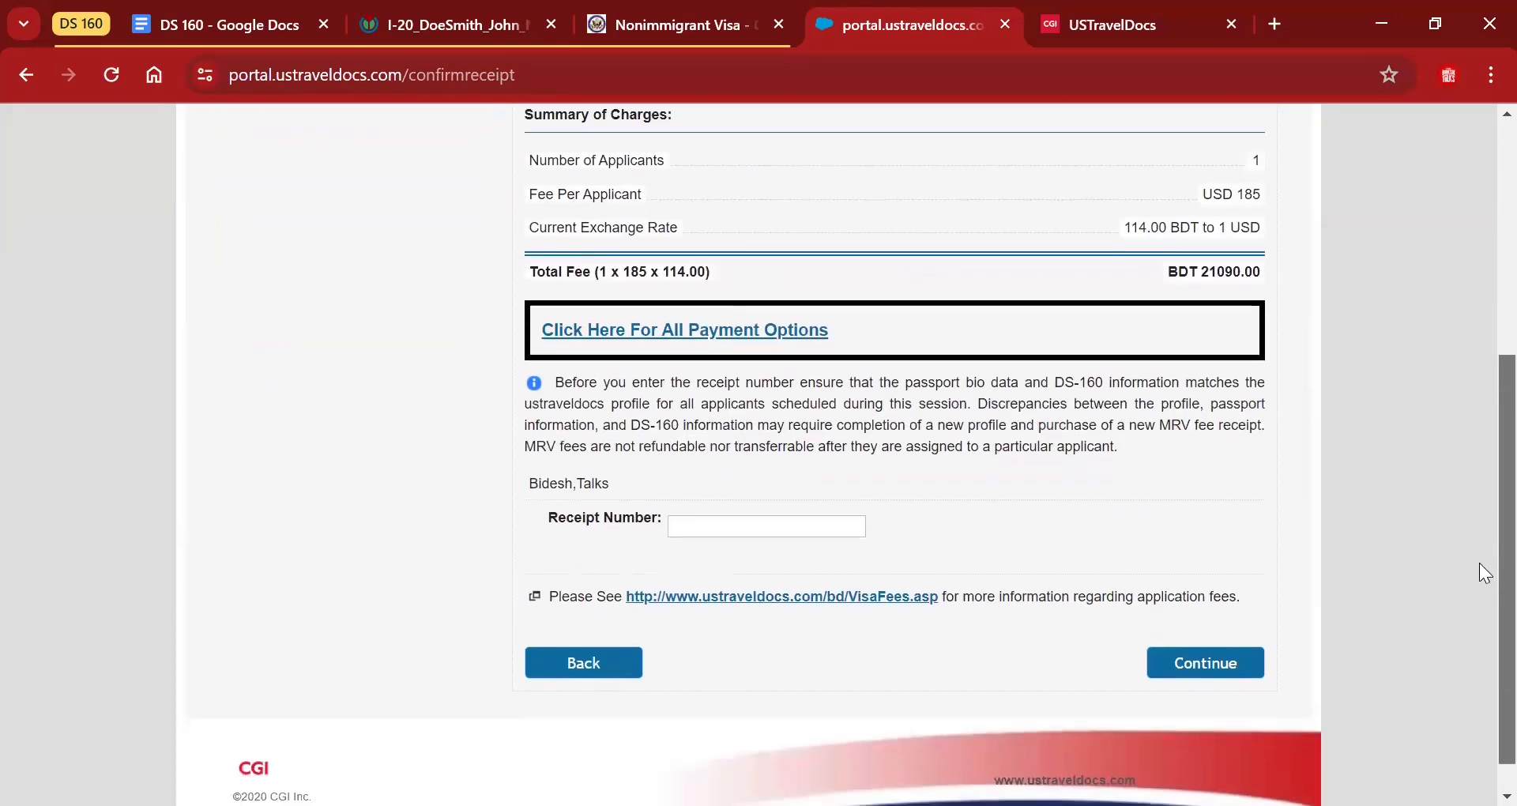
scroll(1479, 569, "up", 3)
scroll(1479, 488, "down", 3)
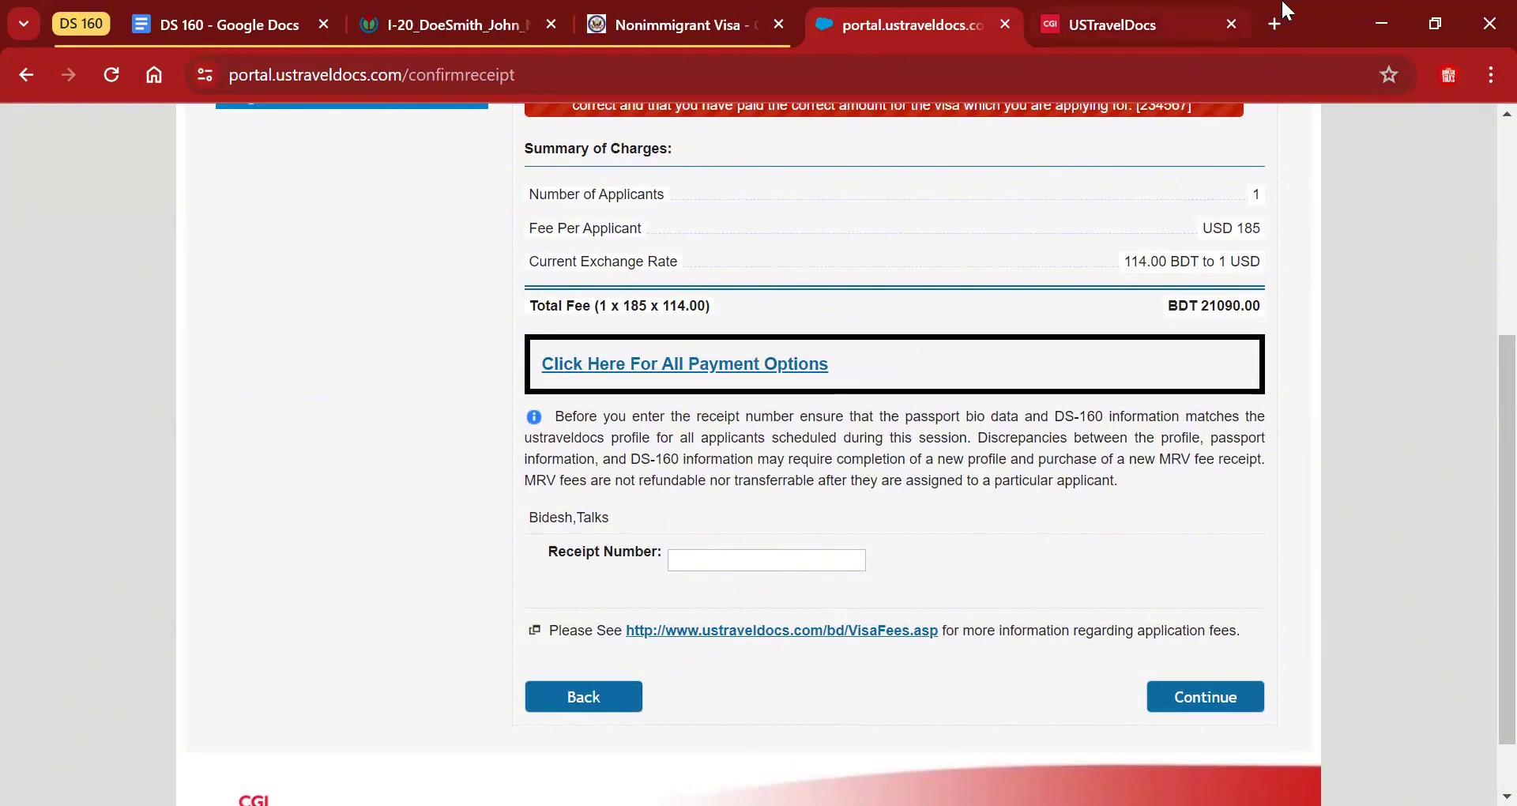
Search Google for 'us visa schedule' in a new browser tab.
left_click(1274, 24)
left_click(1042, 63)
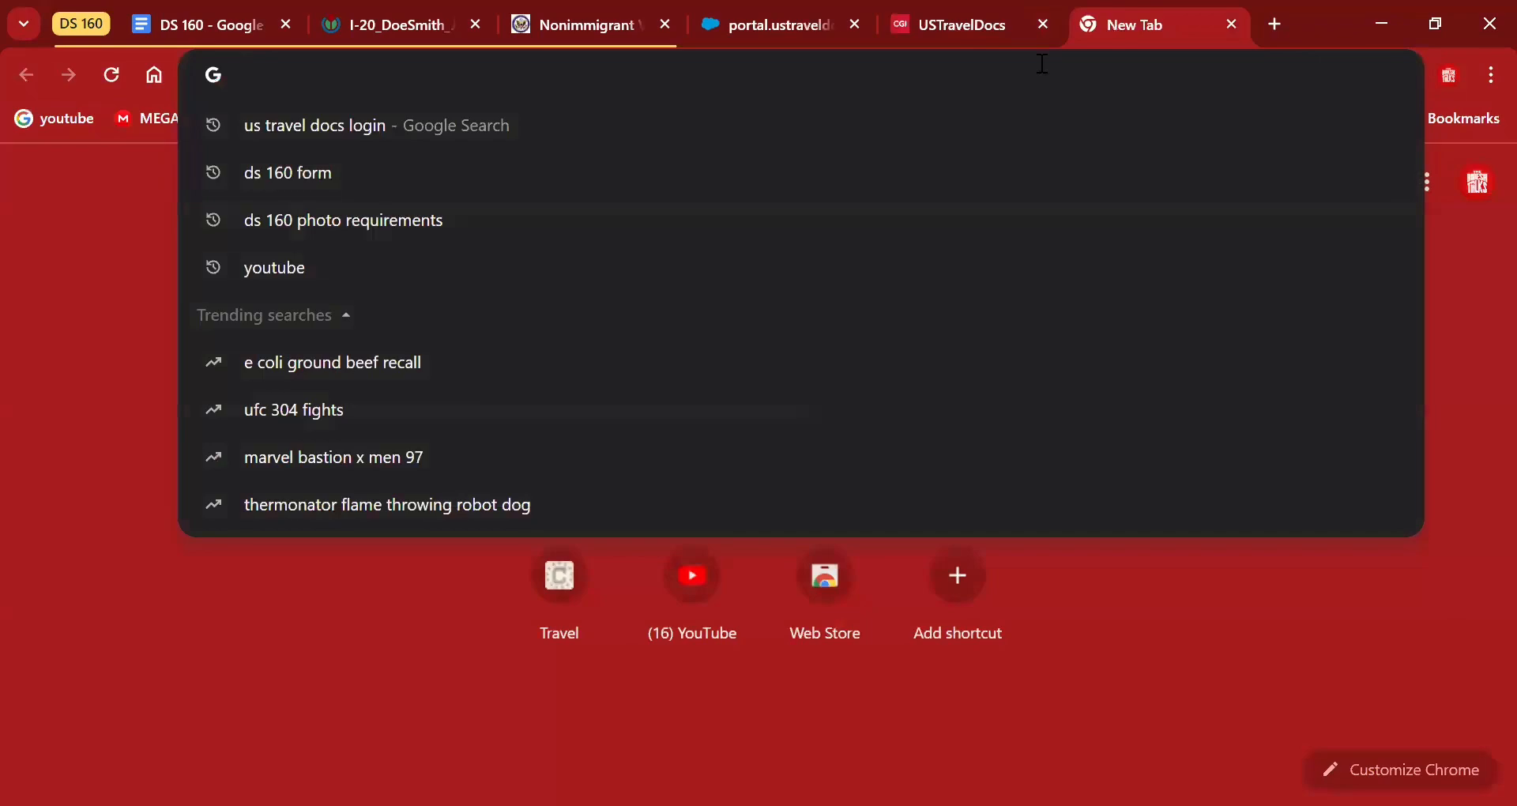
type("us visa")
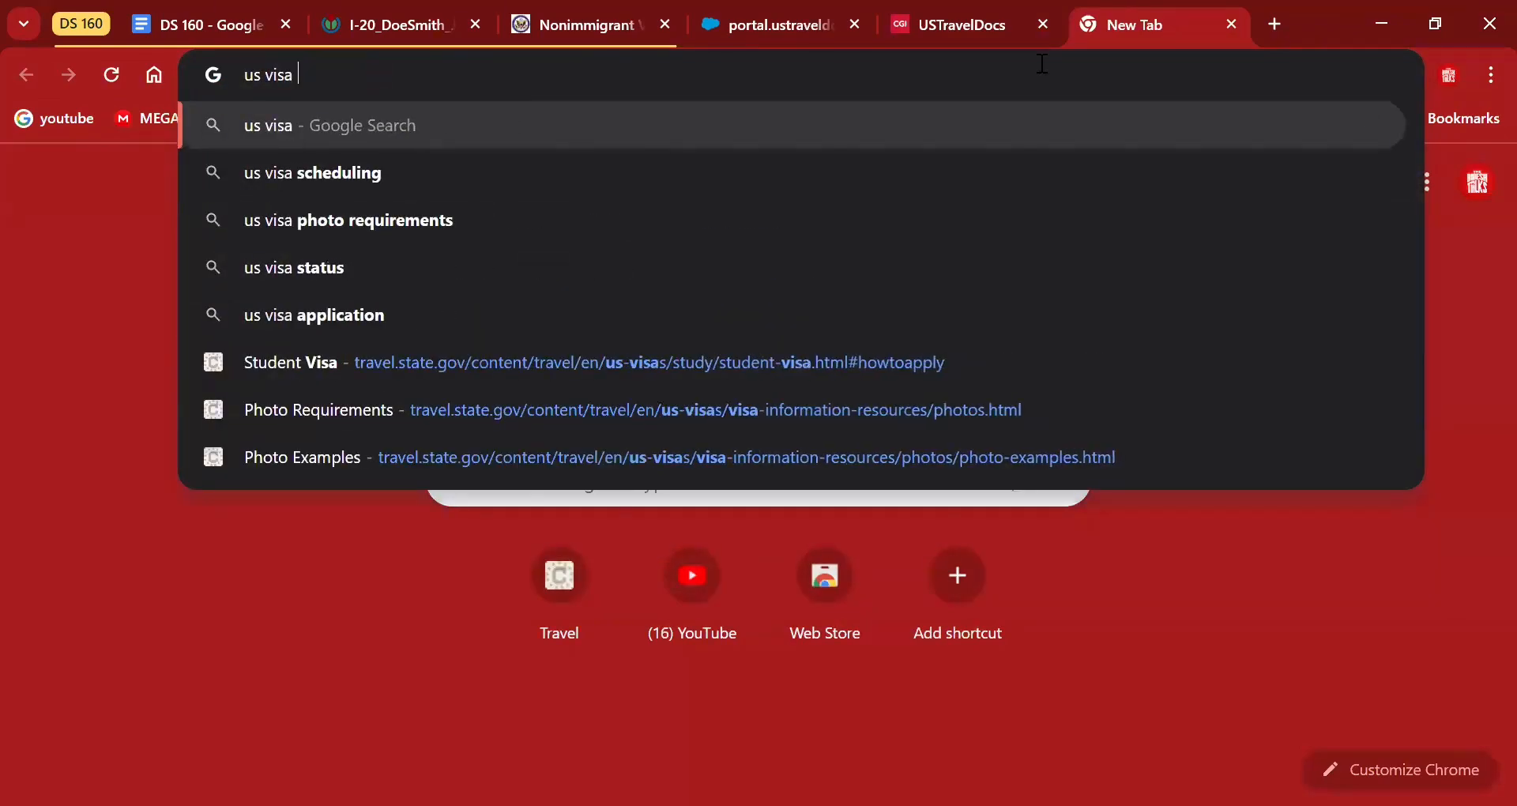
type(" schedule")
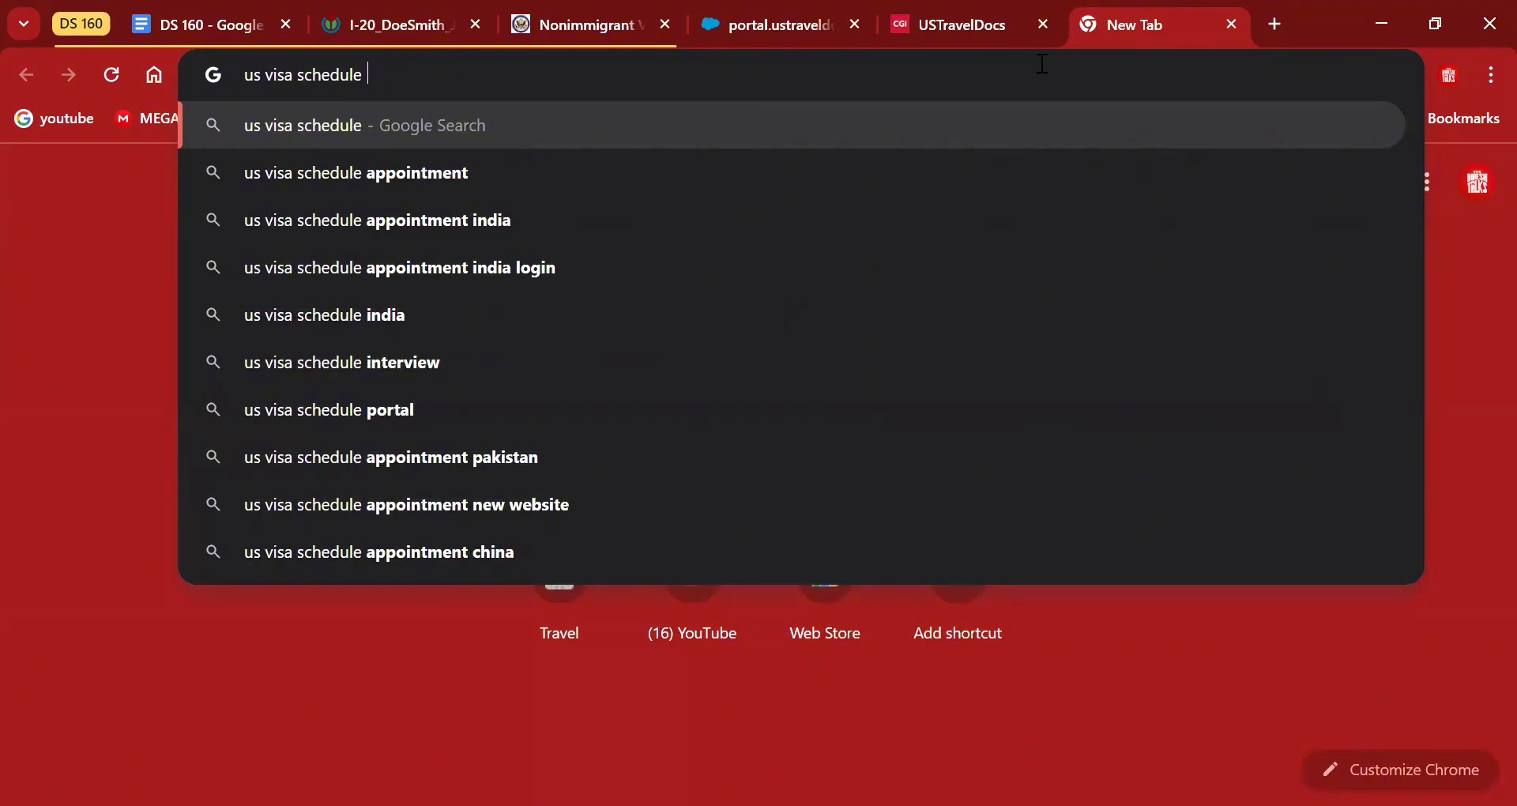
key("Return")
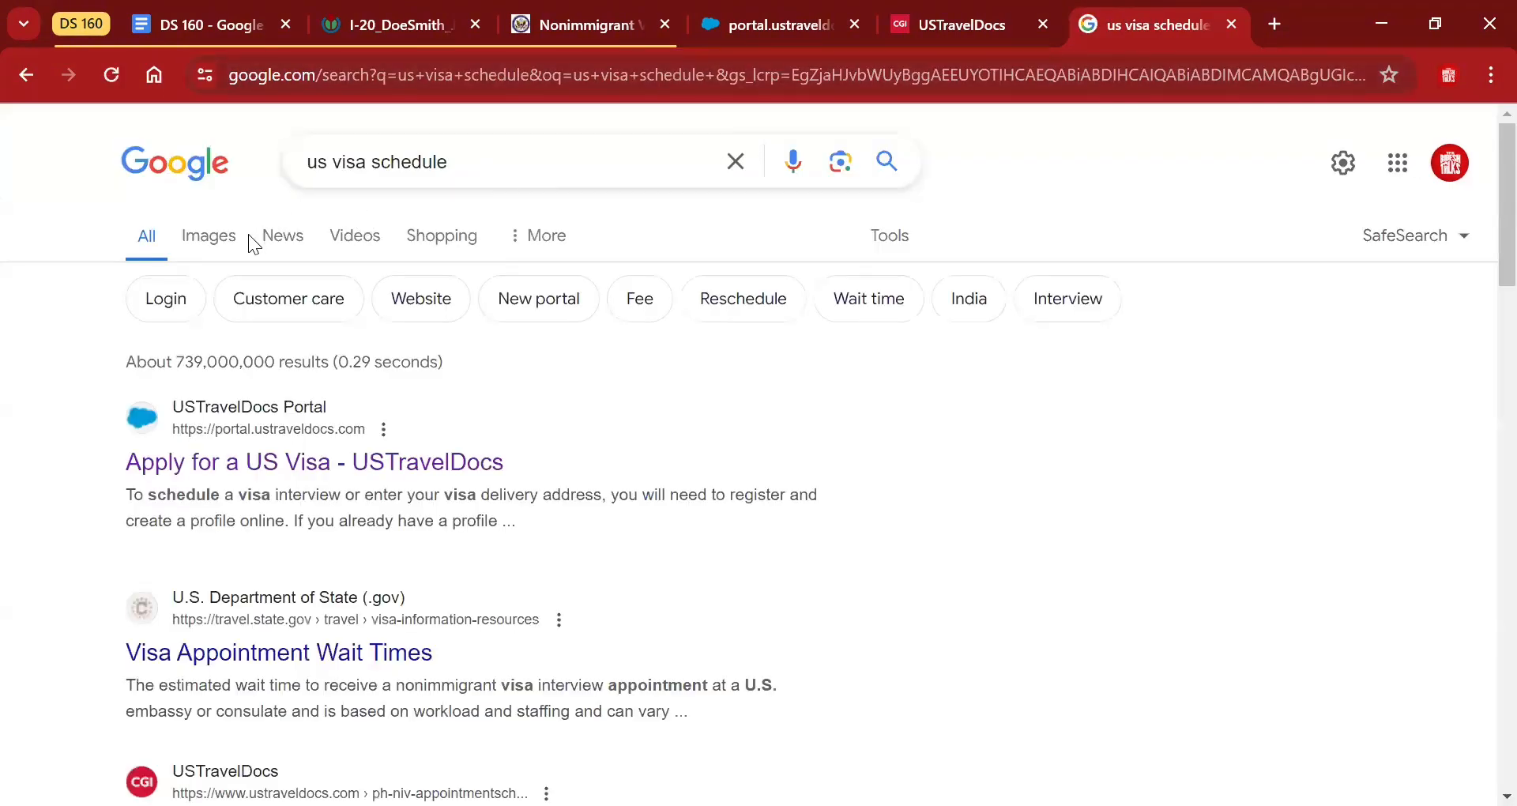
Preview the YouTube USA visa appointment video from Image results, then close its tab.
left_click(225, 237)
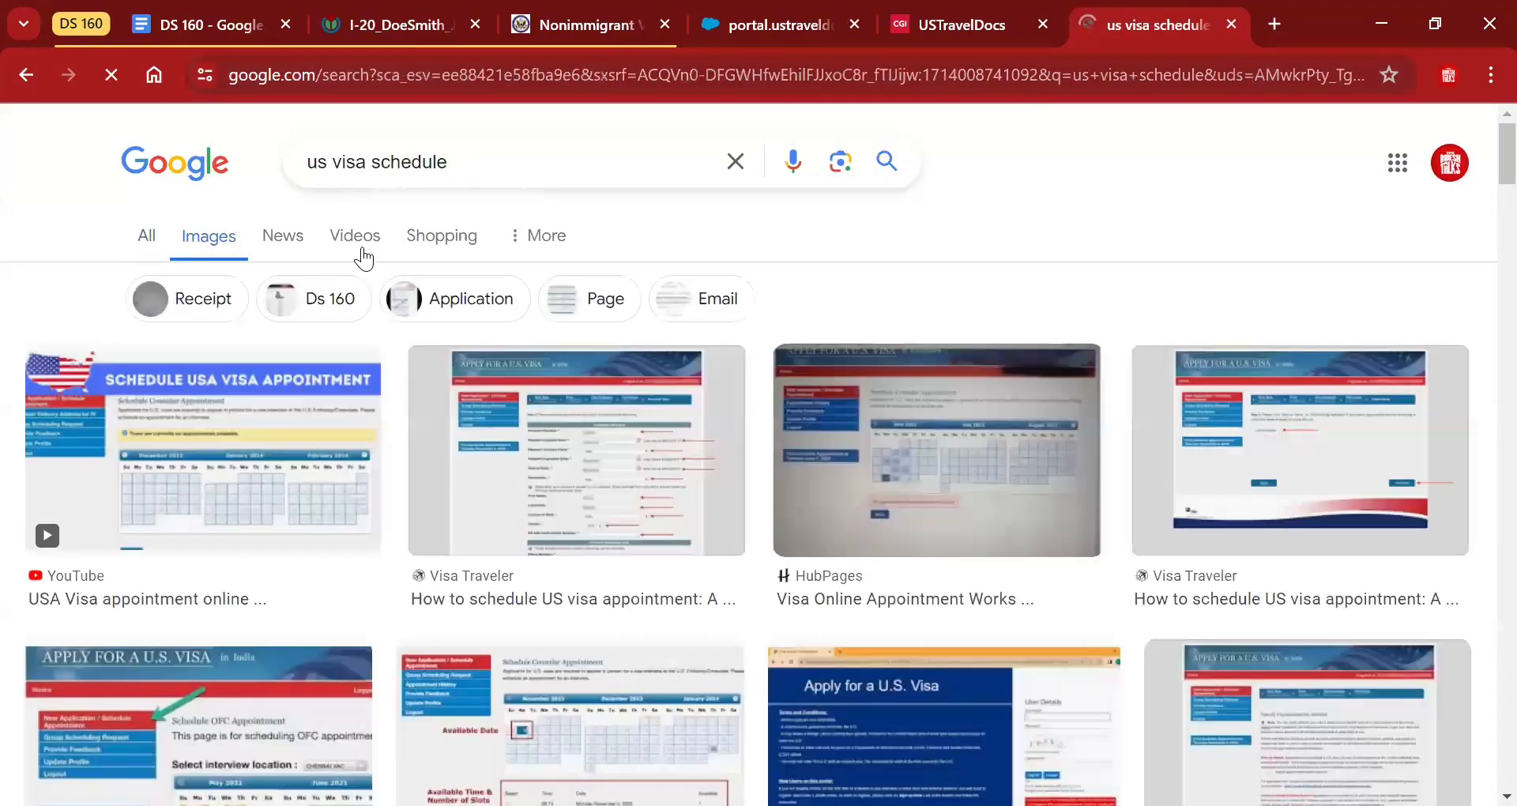
left_click(272, 439)
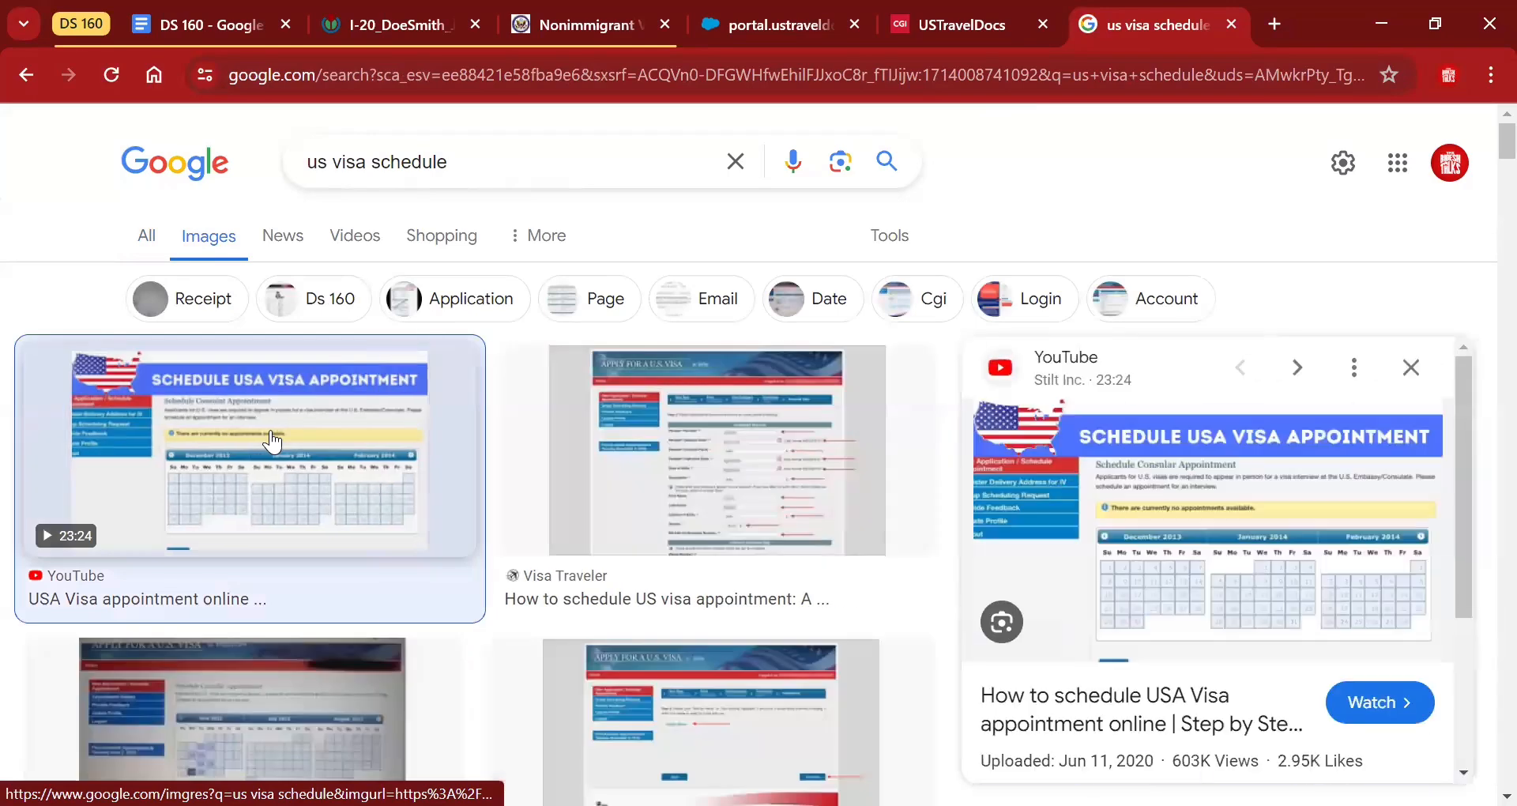
left_click(1217, 441)
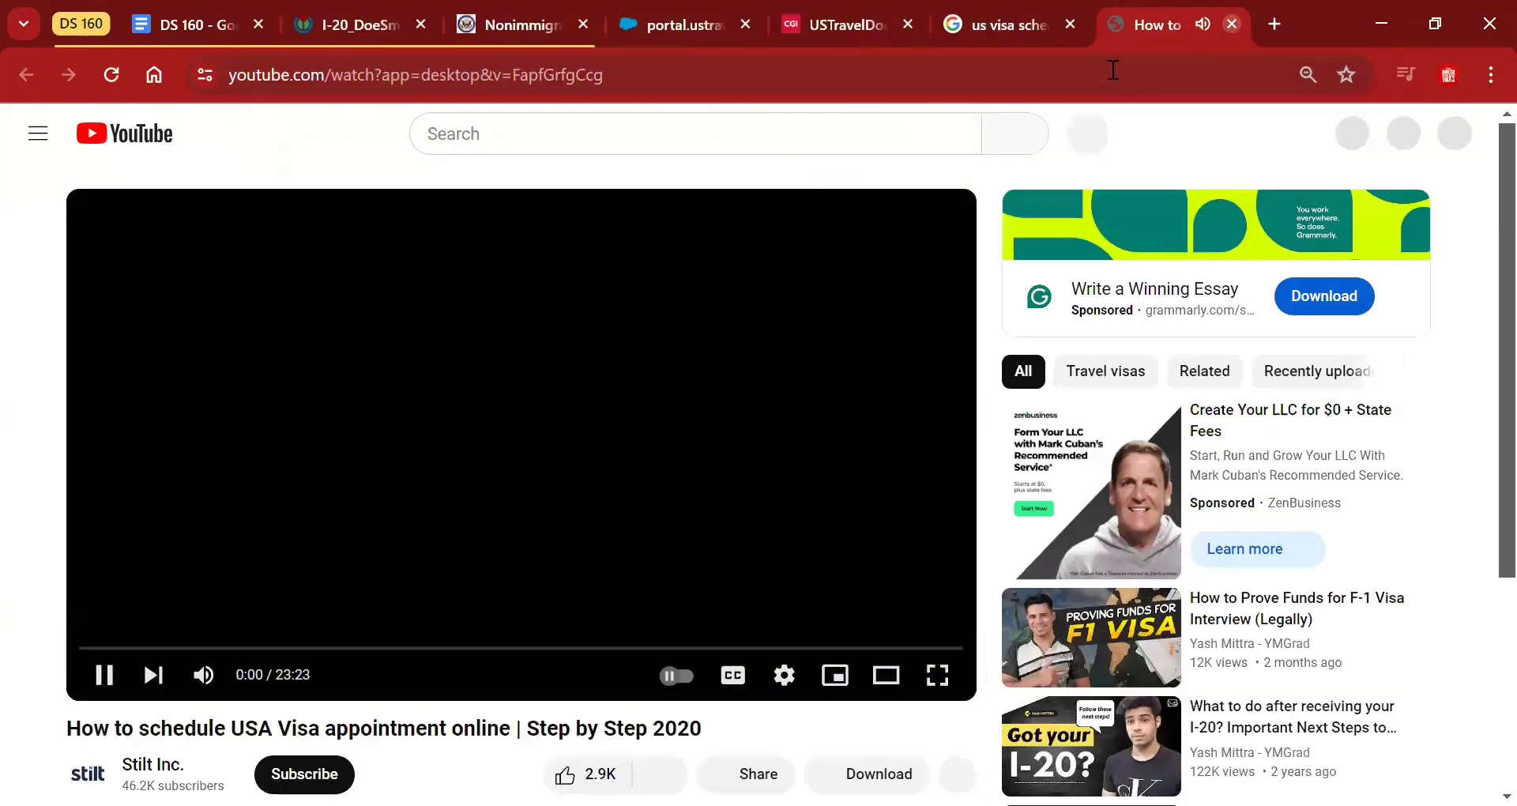
left_click(1229, 23)
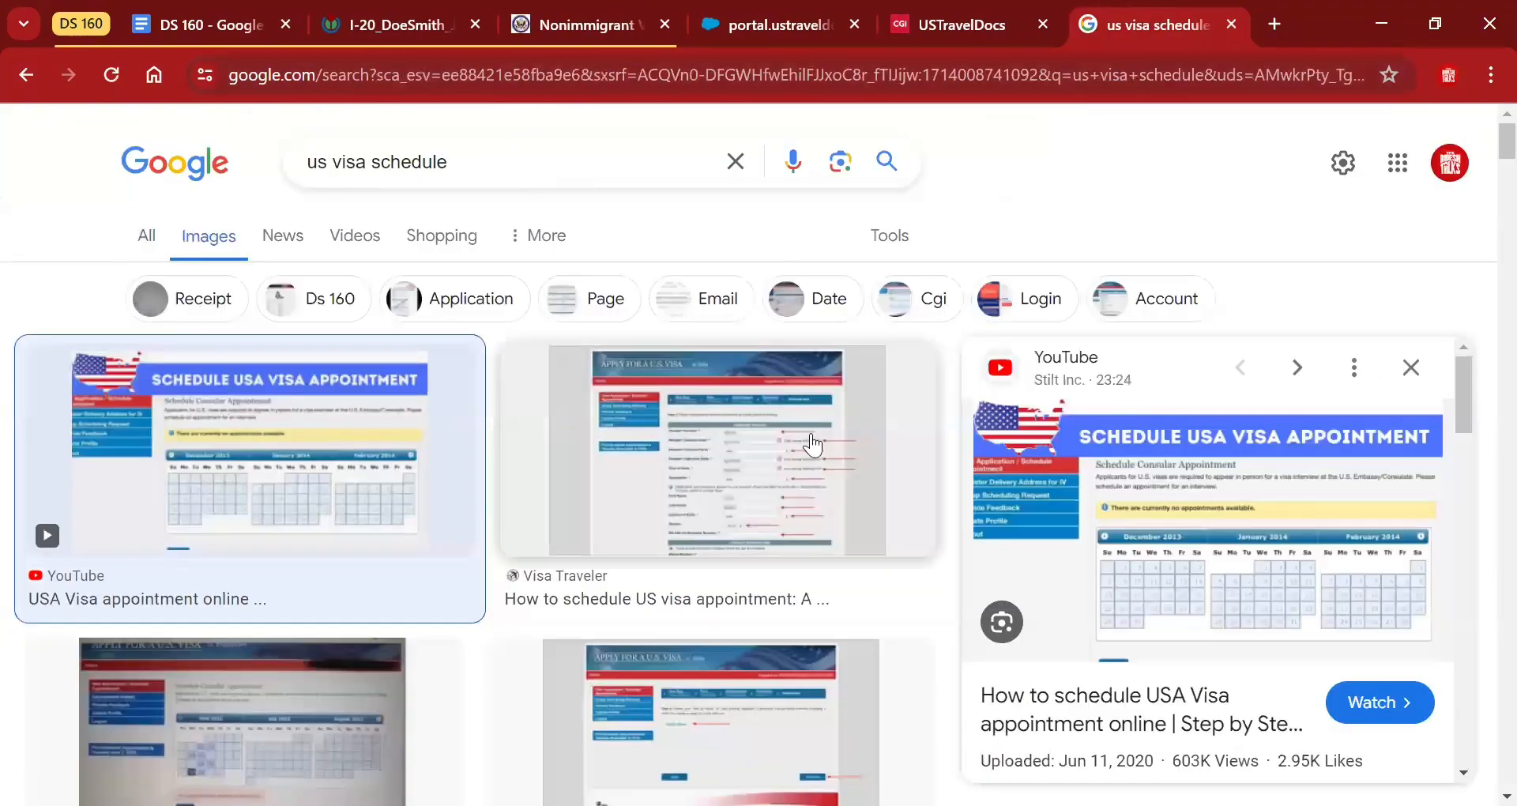